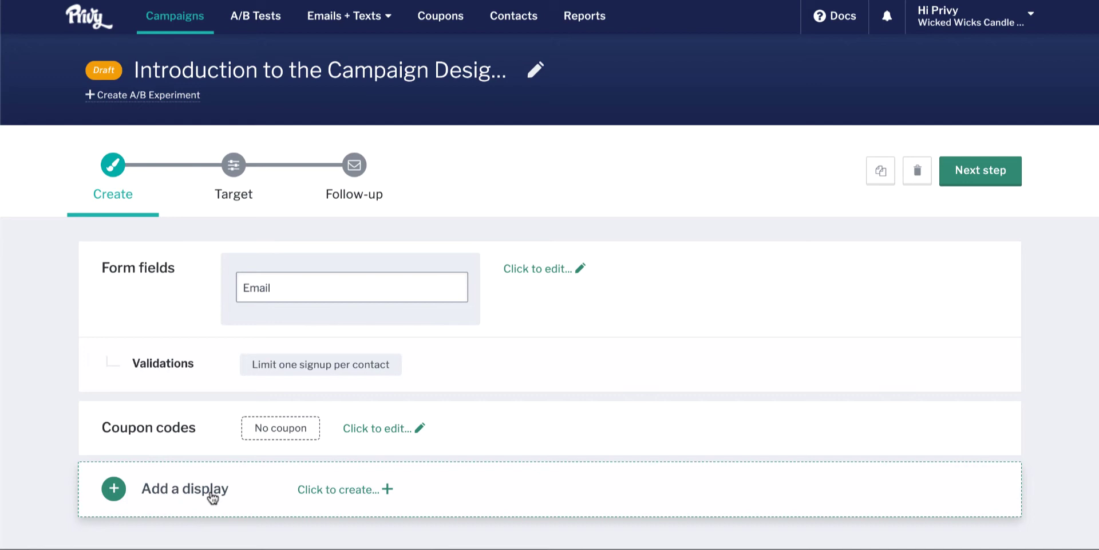
Step: Add a popup display to the campaign using the Background Image - Discount template
left_click(212, 494)
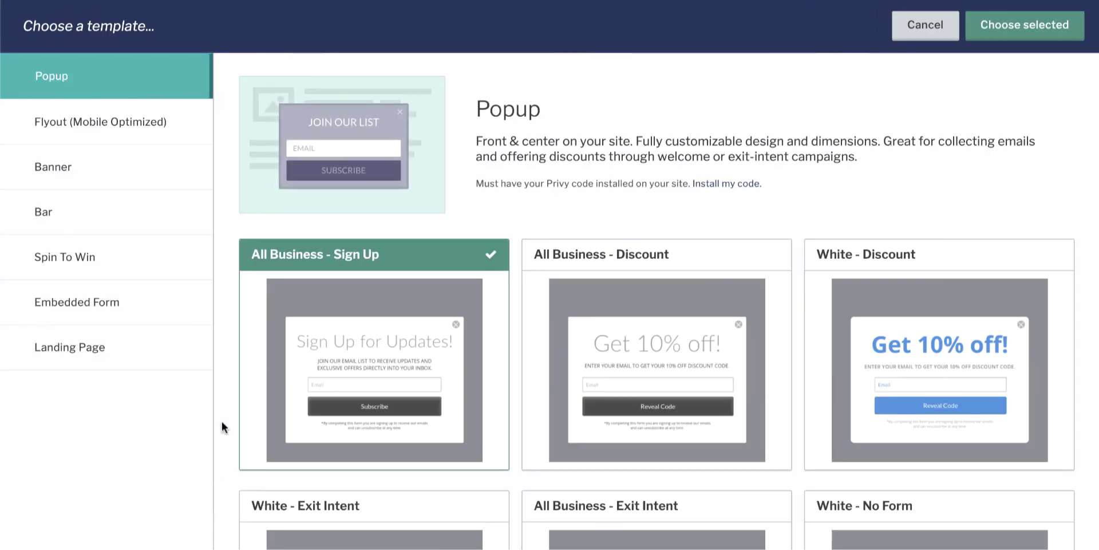
left_click(225, 403)
scroll(225, 403, "down", 4)
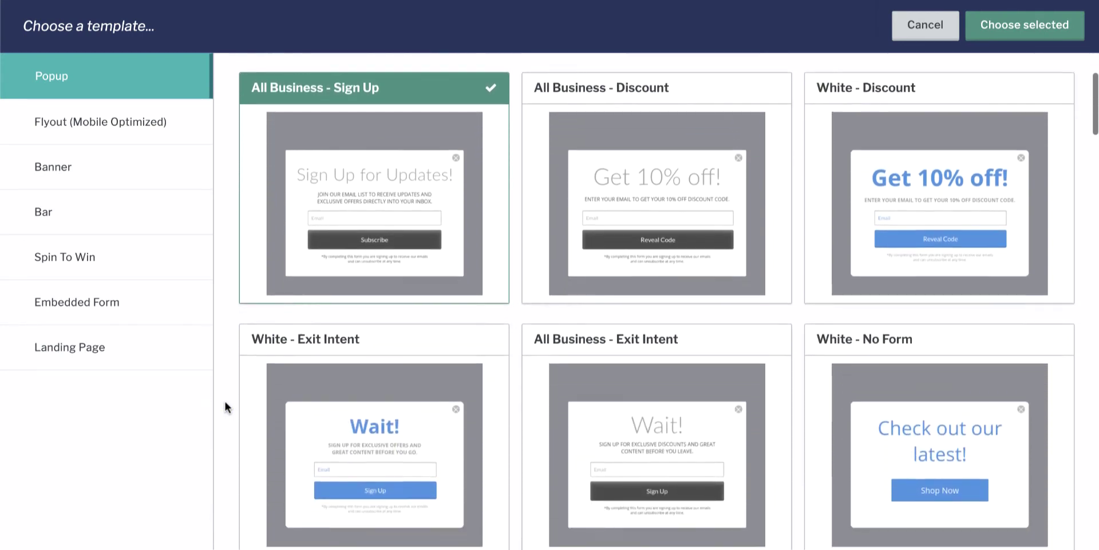
scroll(224, 398, "down", 8)
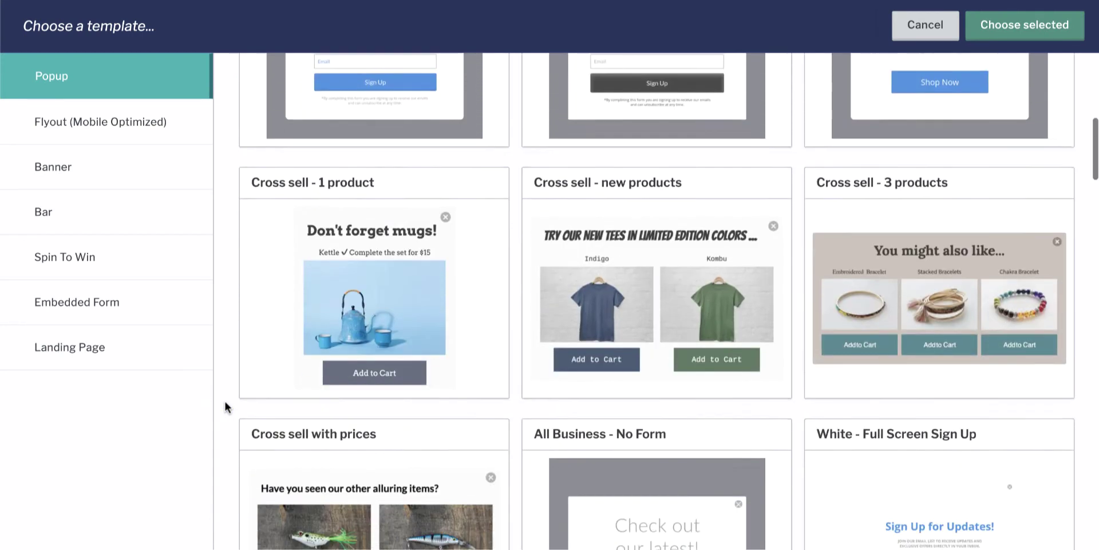
scroll(225, 398, "down", 11)
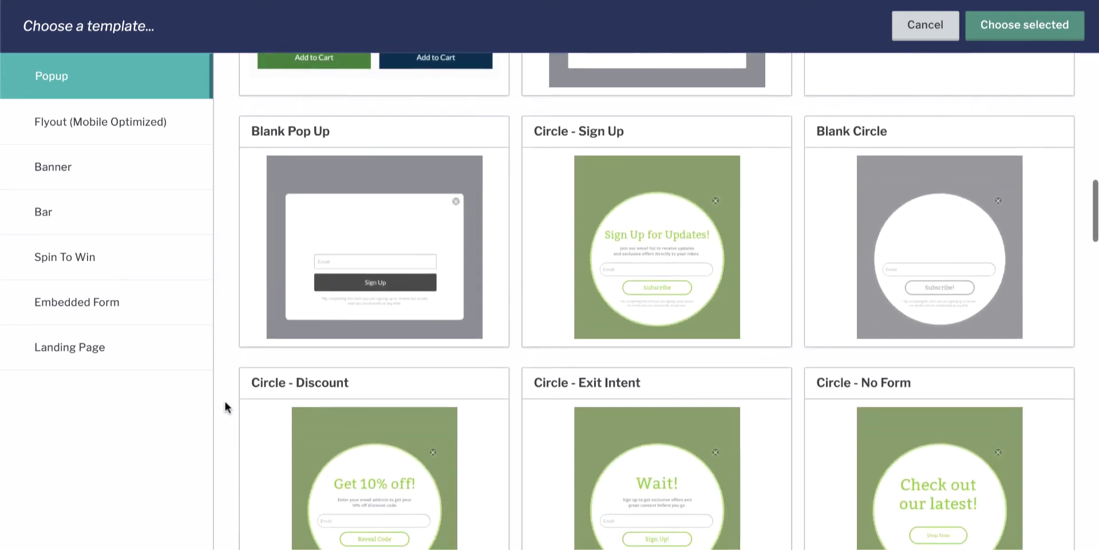
scroll(224, 398, "down", 8)
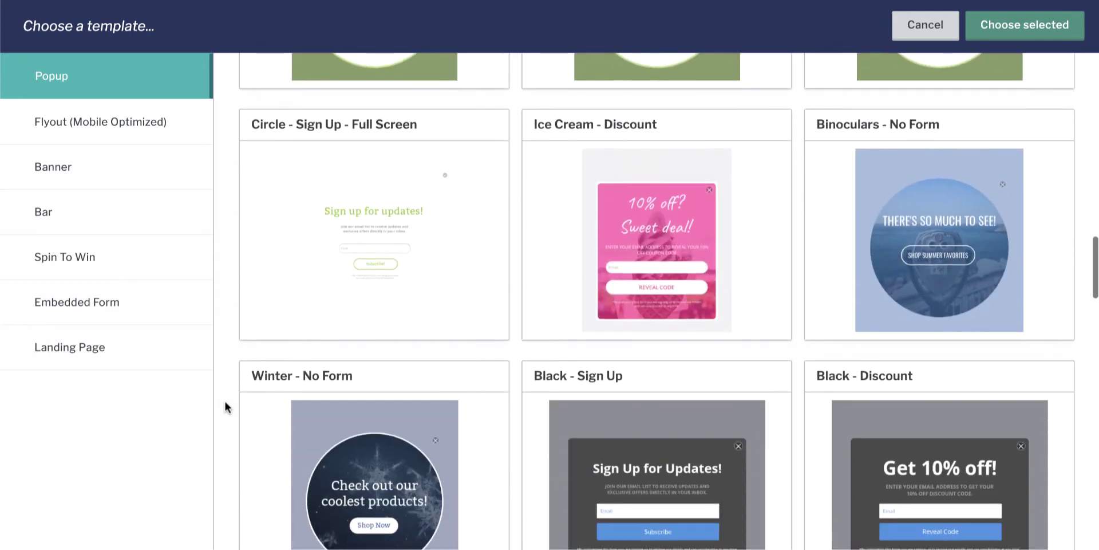
scroll(225, 399, "down", 7)
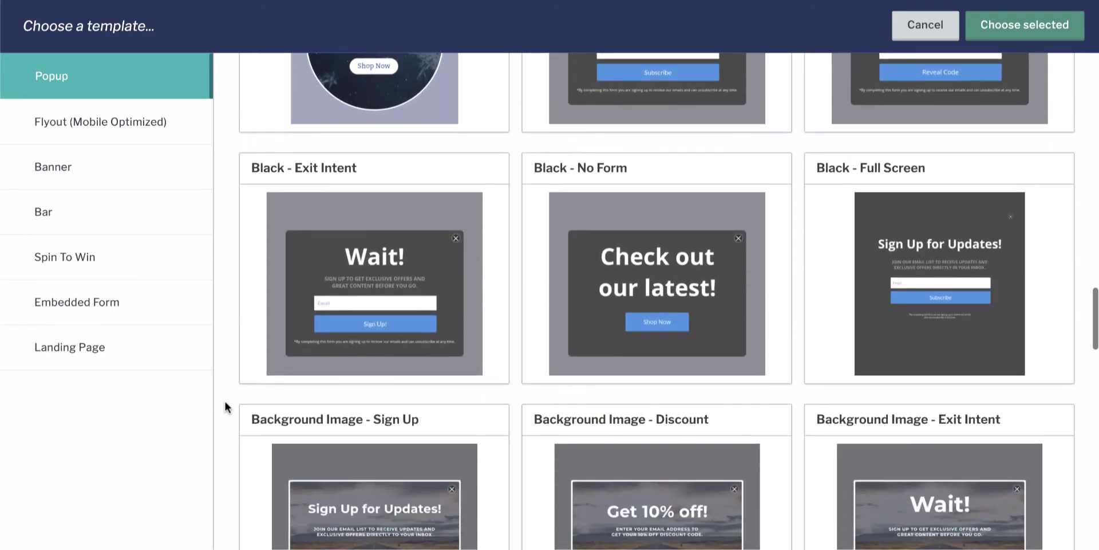
scroll(224, 398, "down", 1)
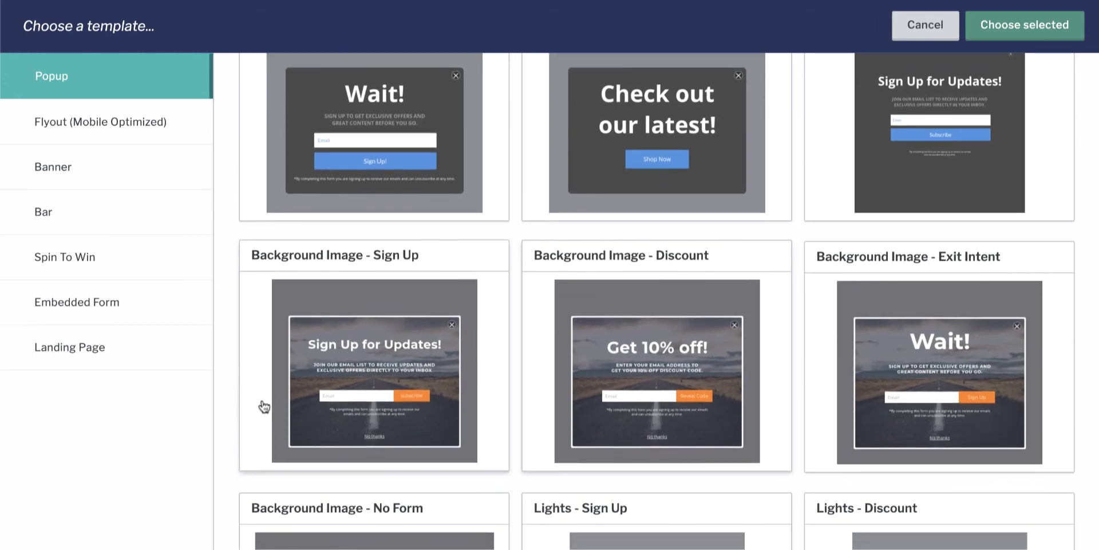
left_click(689, 385)
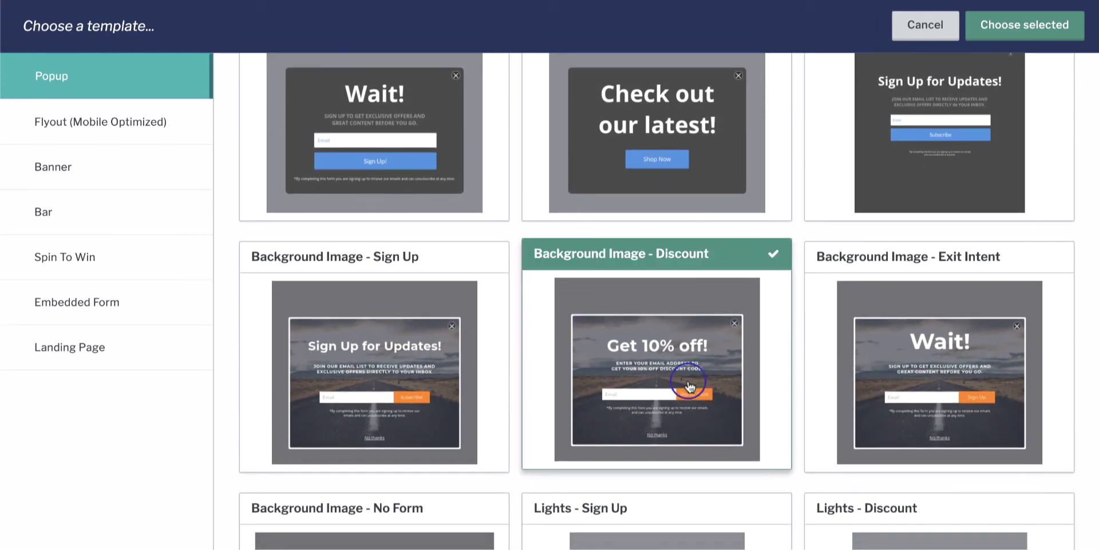
left_click(1025, 36)
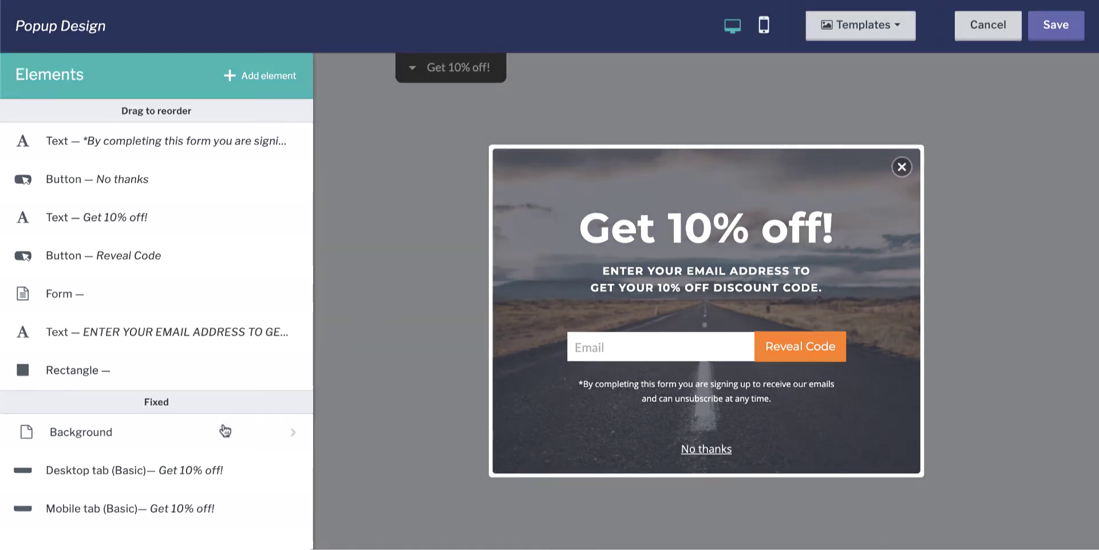
Step: Open the popup's background settings and set its width to 602 px and its height to 471 px
left_click(224, 430)
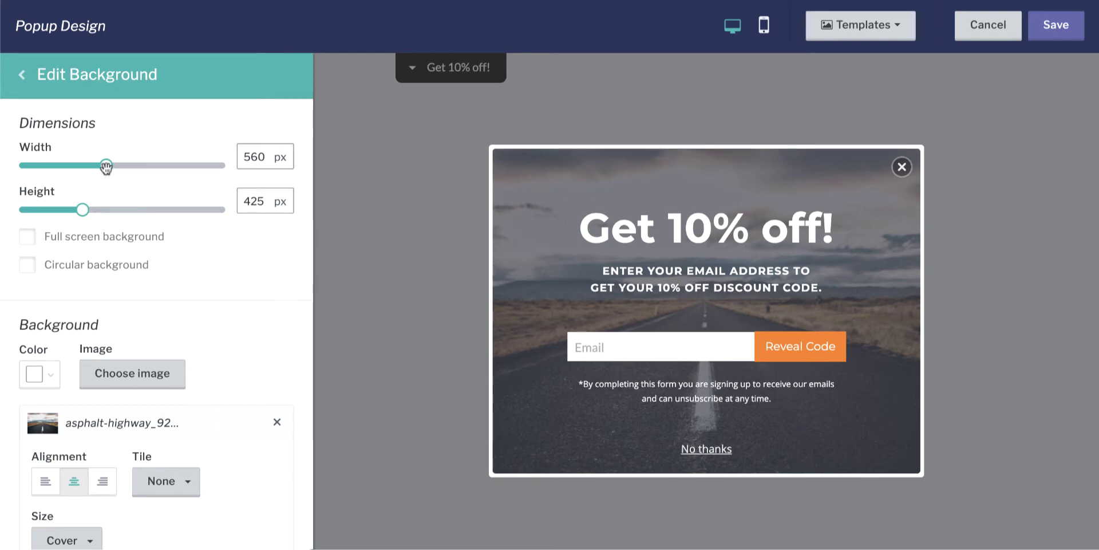
left_click_drag(106, 167, 114, 166)
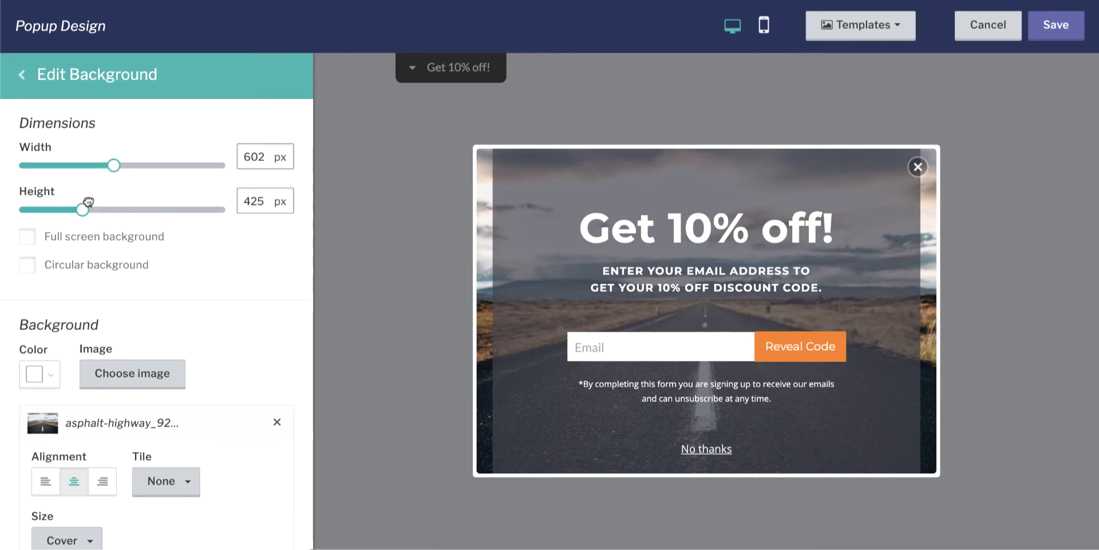
left_click_drag(83, 208, 91, 209)
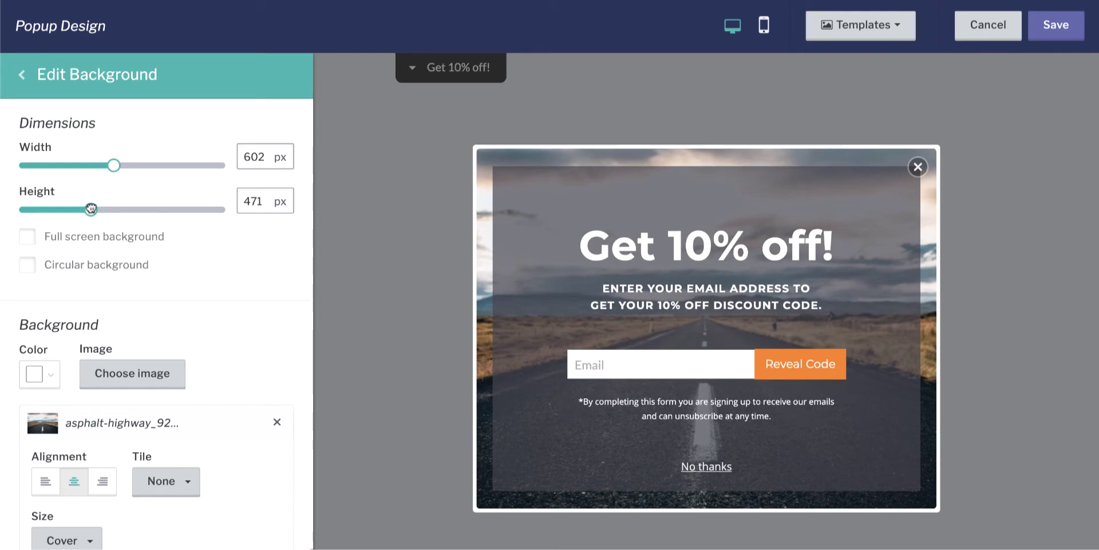
Step: Make the popup background circular and resize it to 445 px wide by 423 px high
left_click(61, 270)
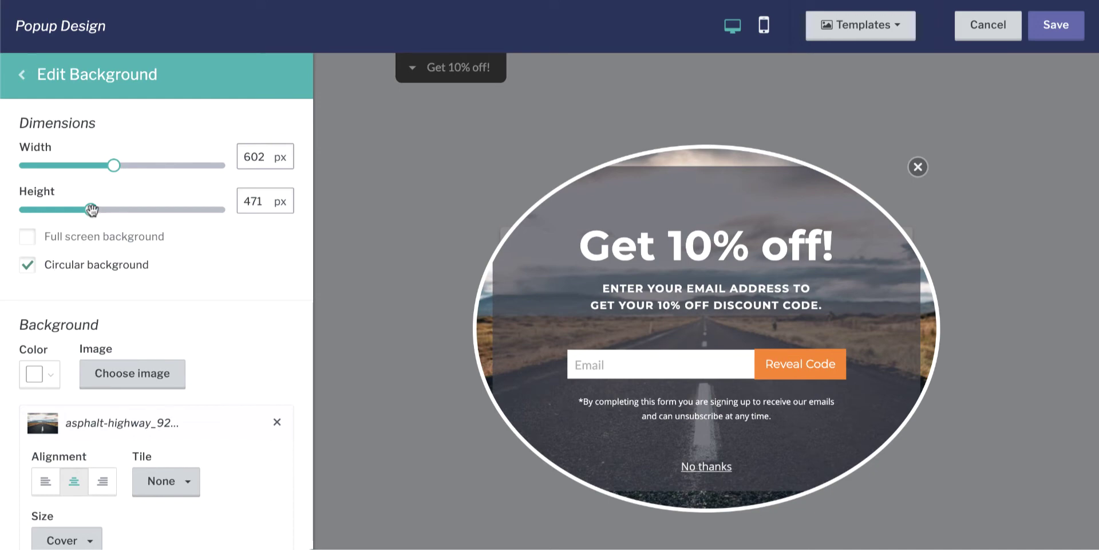
left_click_drag(92, 209, 80, 211)
left_click_drag(114, 165, 86, 165)
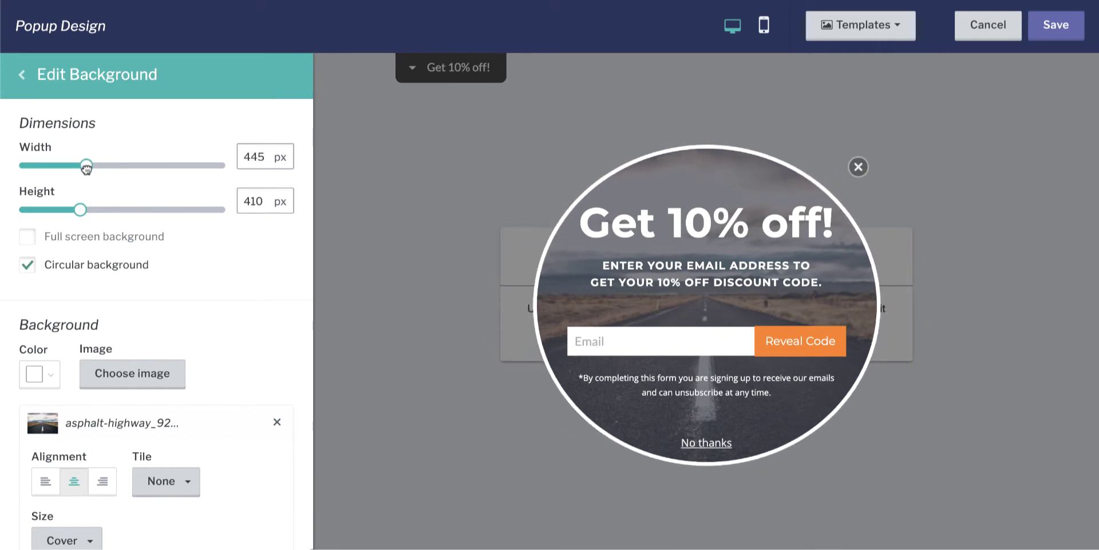
left_click_drag(79, 207, 82, 209)
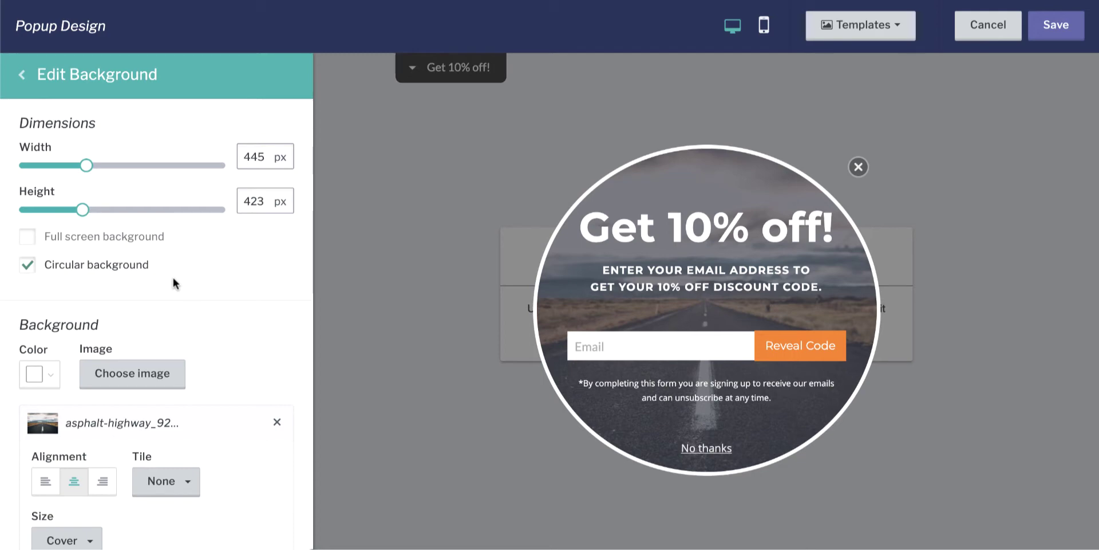
Step: Replace the highway background image with Ice Cream.jpg and align the image to the right
scroll(173, 283, "down", 3)
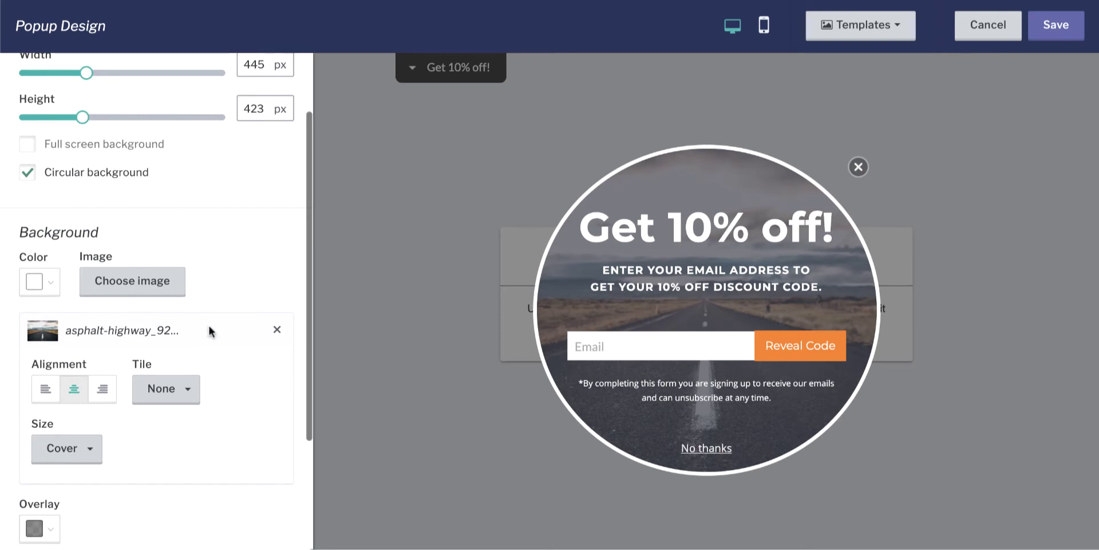
scroll(209, 331, "down", 1)
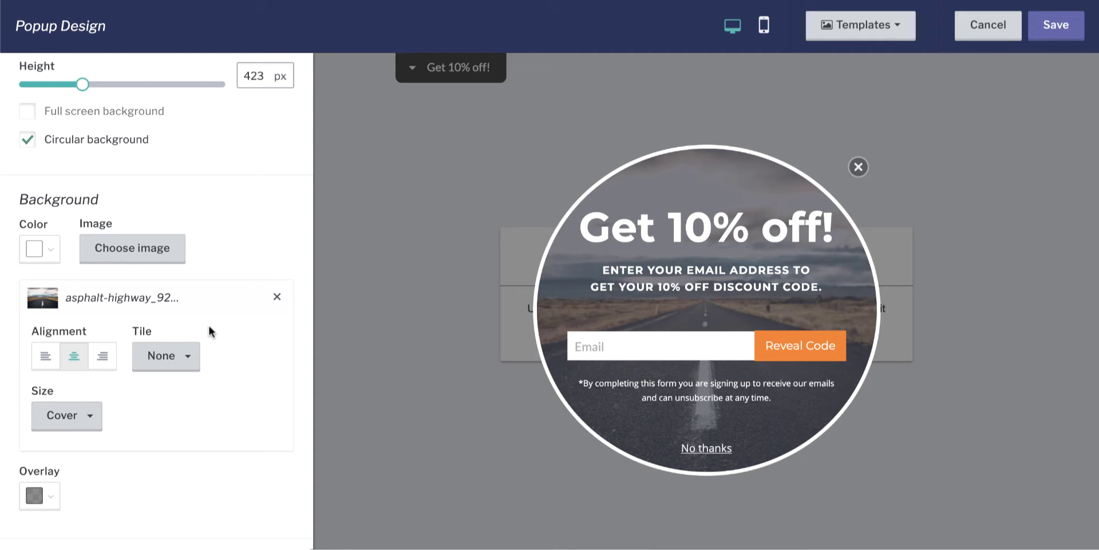
left_click(277, 297)
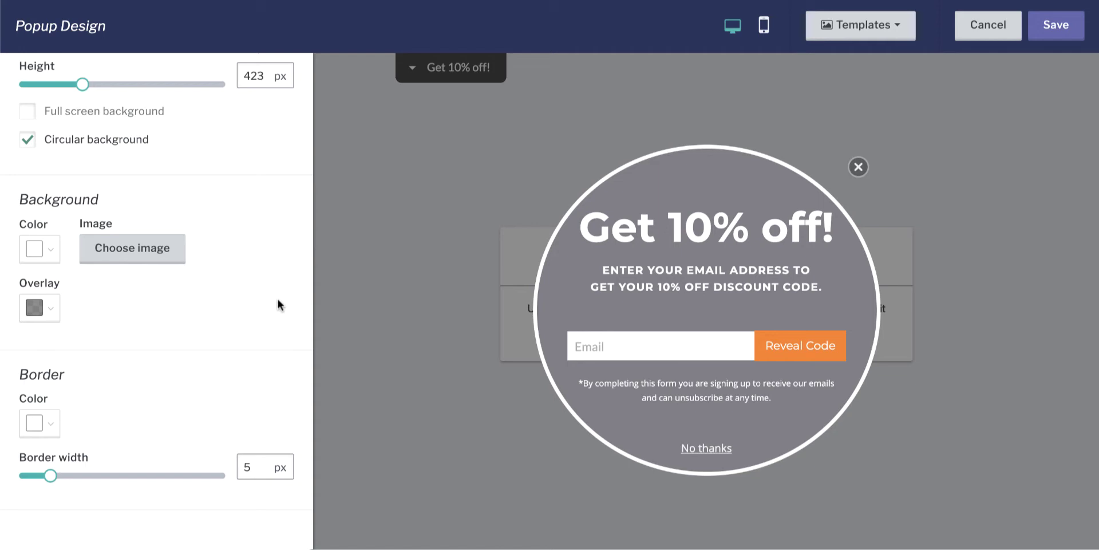
left_click(148, 260)
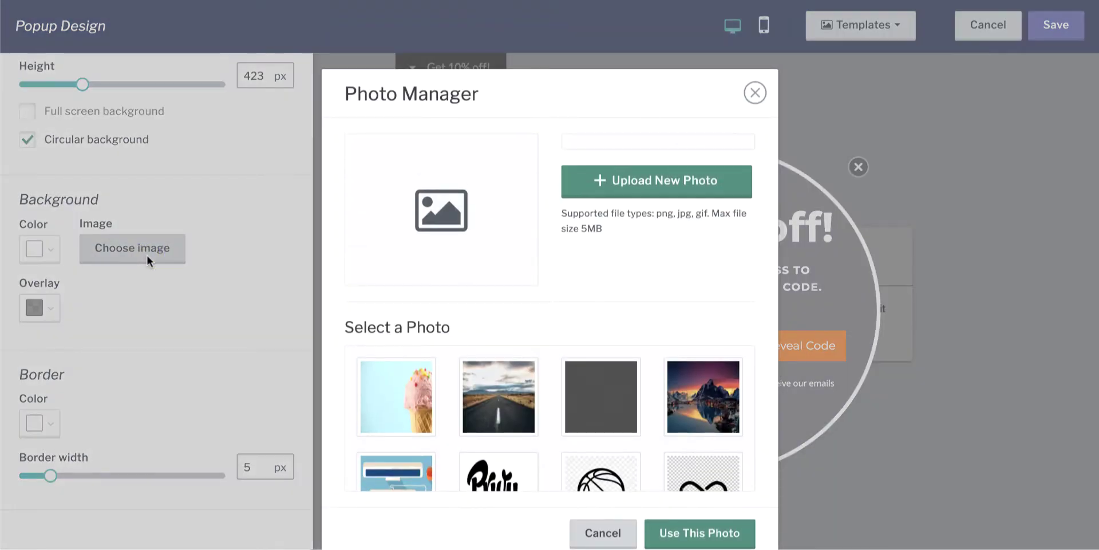
left_click(389, 392)
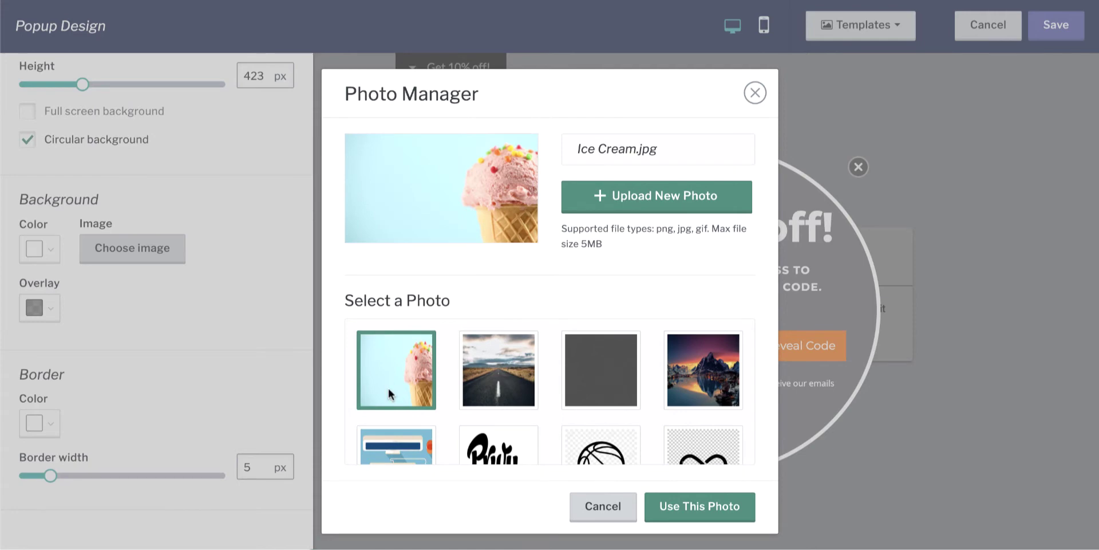
left_click(706, 506)
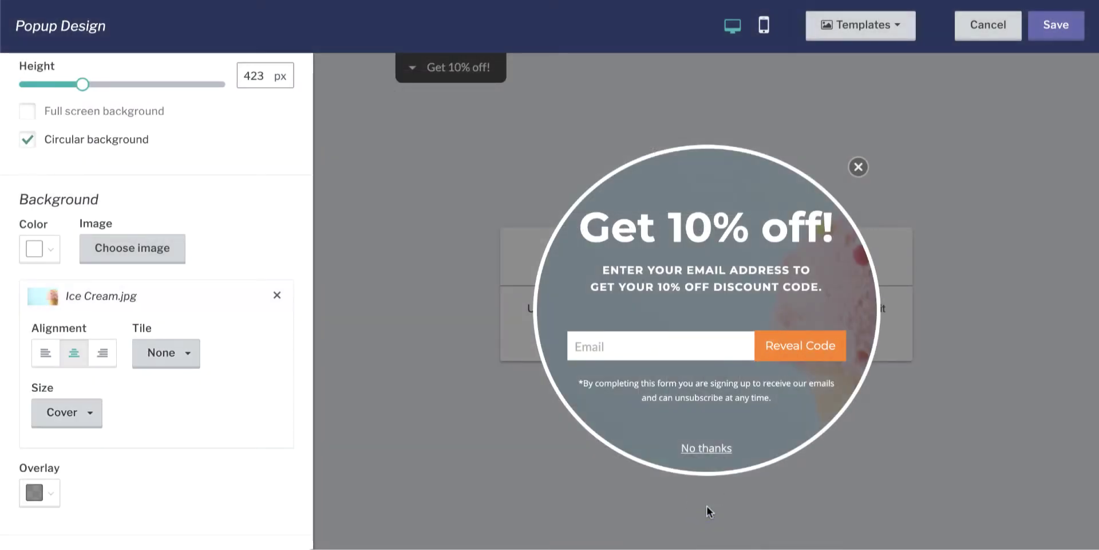
left_click(105, 353)
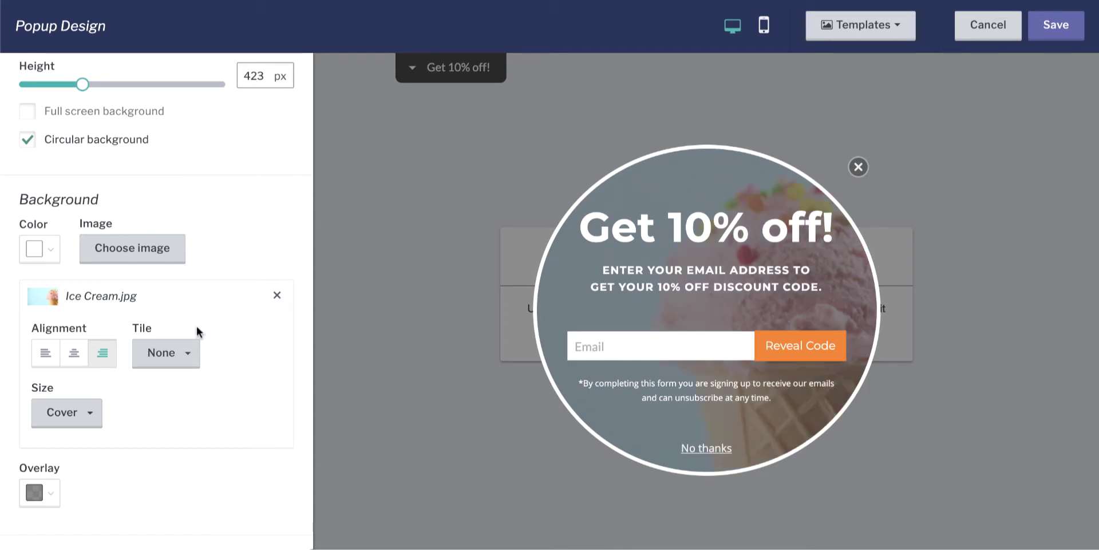
Step: Remove the ice cream background image and try purple, teal and blue as the solid background color
left_click(276, 295)
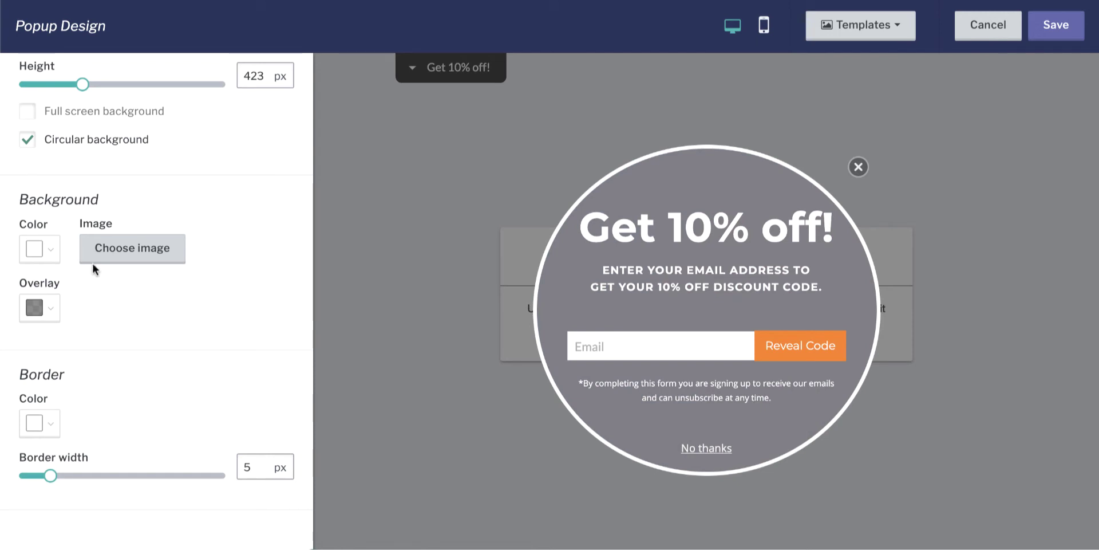
left_click(40, 255)
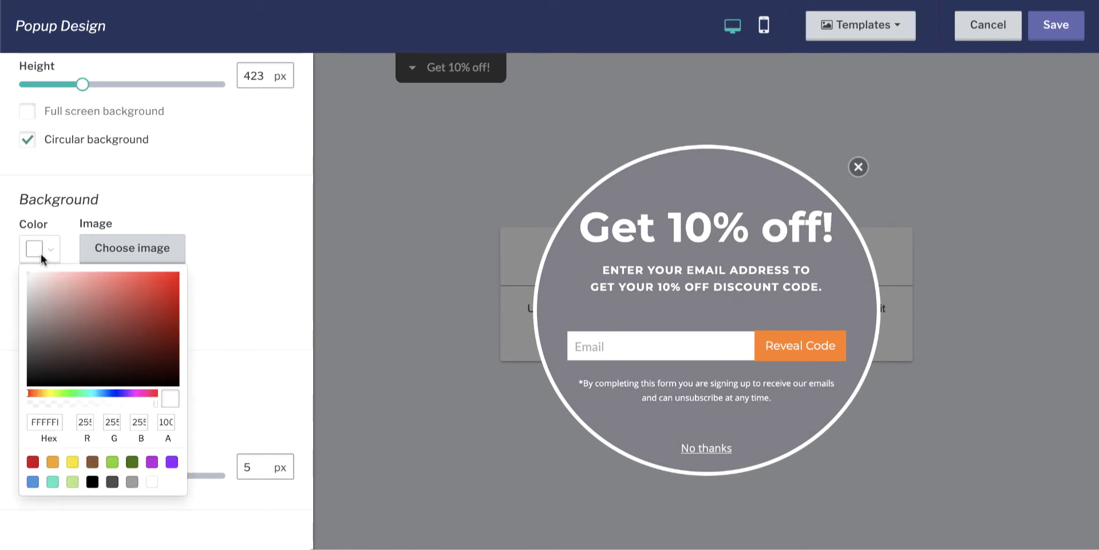
left_click(172, 462)
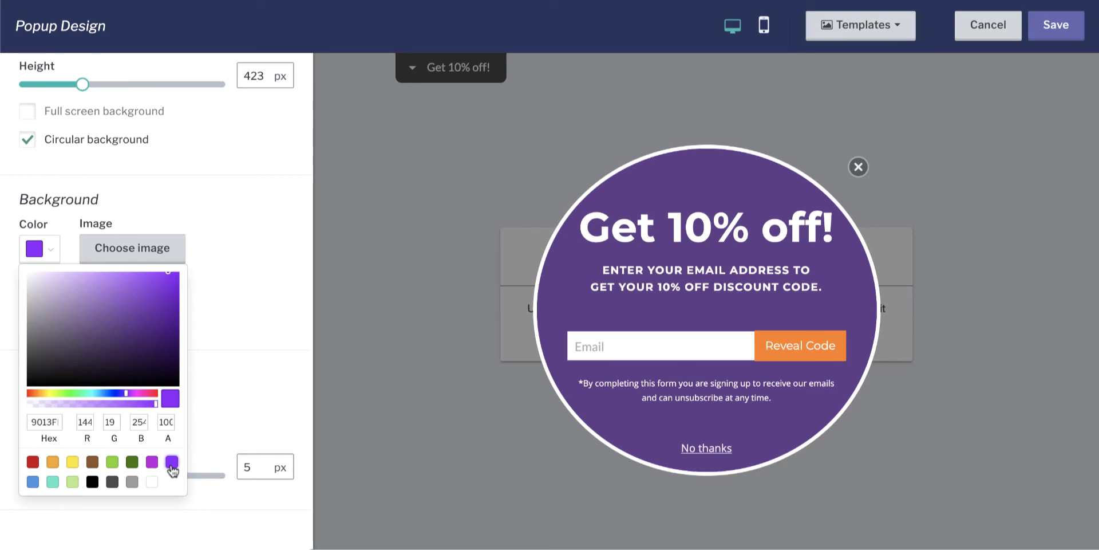
left_click(52, 481)
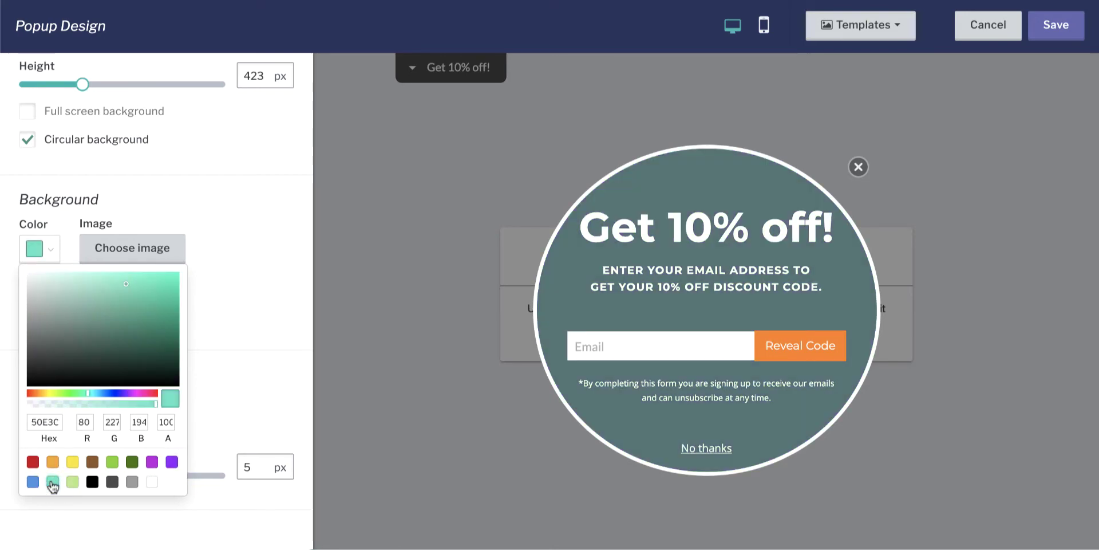
left_click(33, 482)
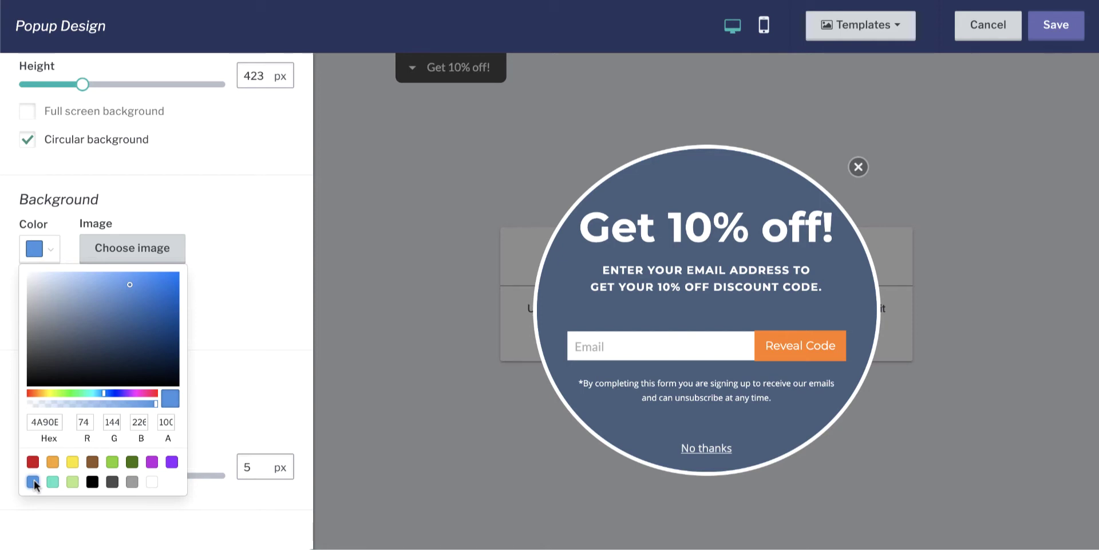
Step: Set the popup's background color to white using the hex value ffffff
left_click(48, 421)
type("ffff")
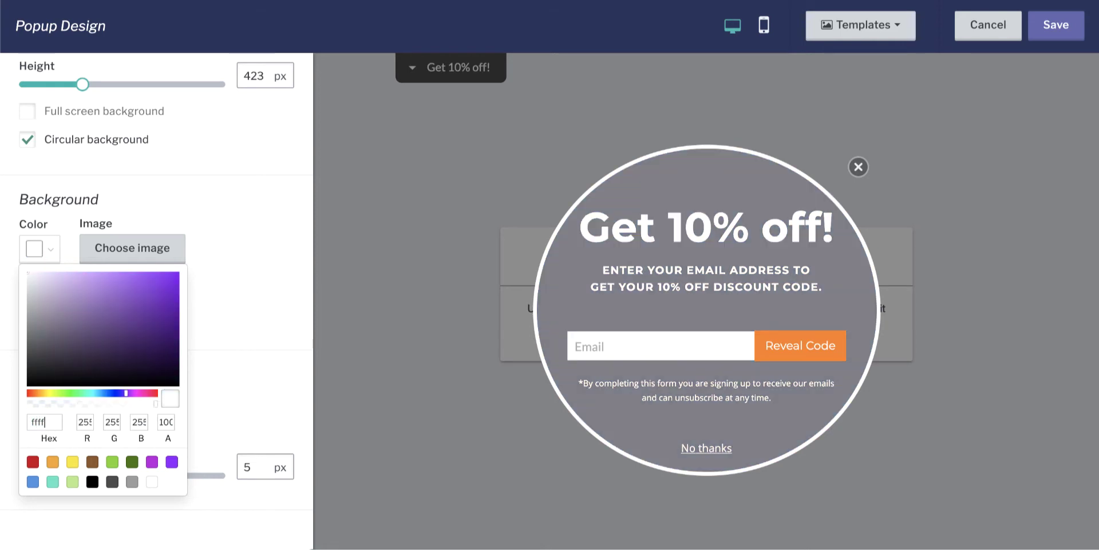
type("ff")
left_click(207, 336)
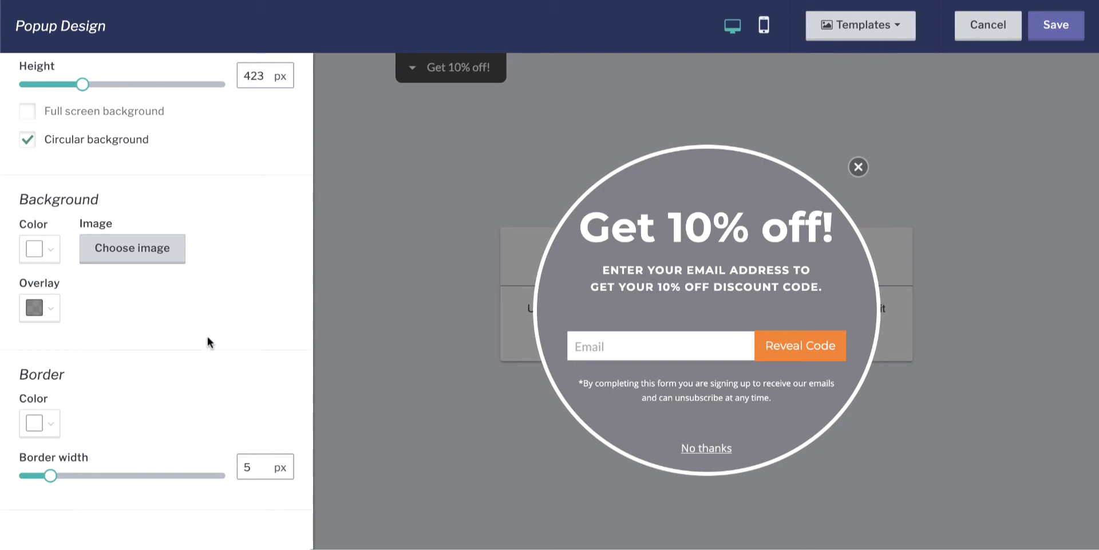
Step: Use Ice Cream.jpg from the photo library as the popup's background image
left_click(134, 257)
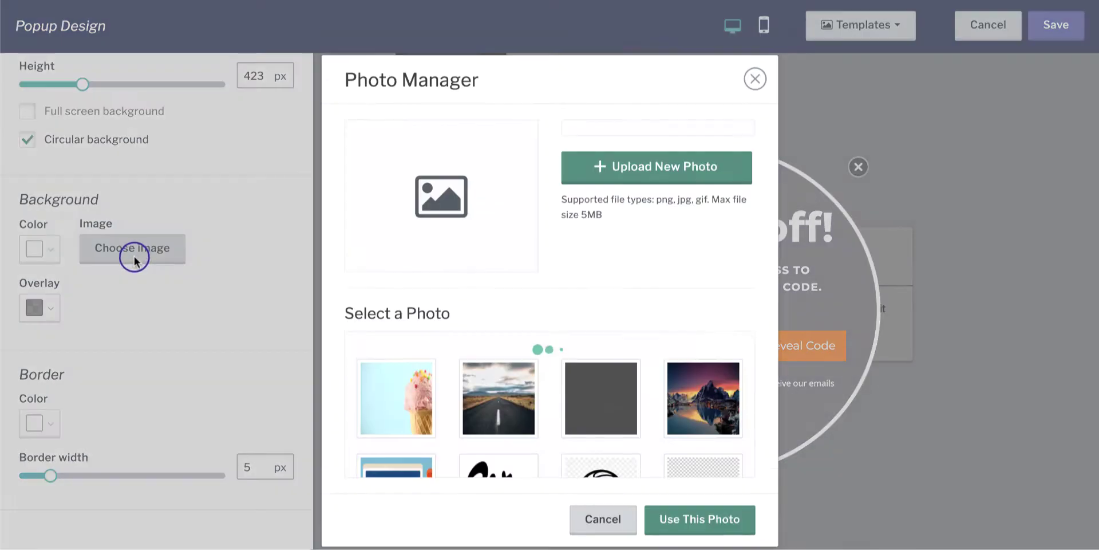
left_click(385, 399)
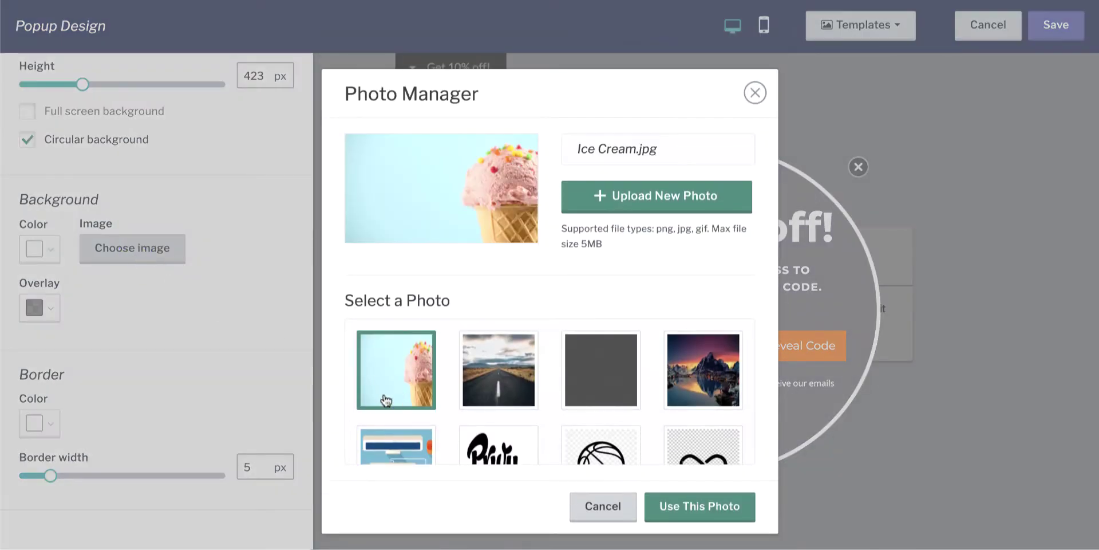
left_click(677, 514)
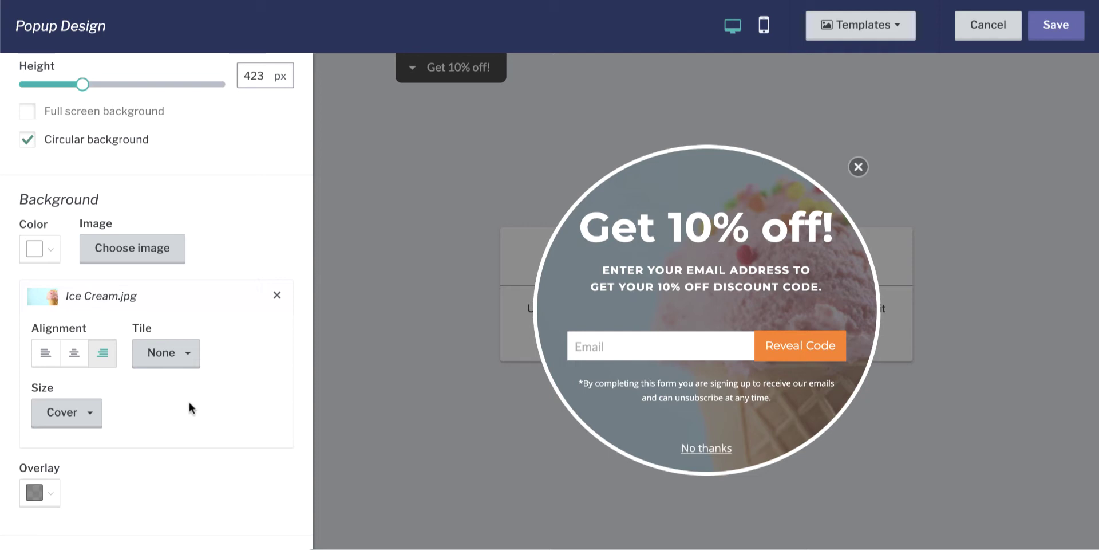
Step: Change the overlay behind the popup to yellow with an alpha value of 28
left_click(52, 497)
scroll(52, 502, "down", 4)
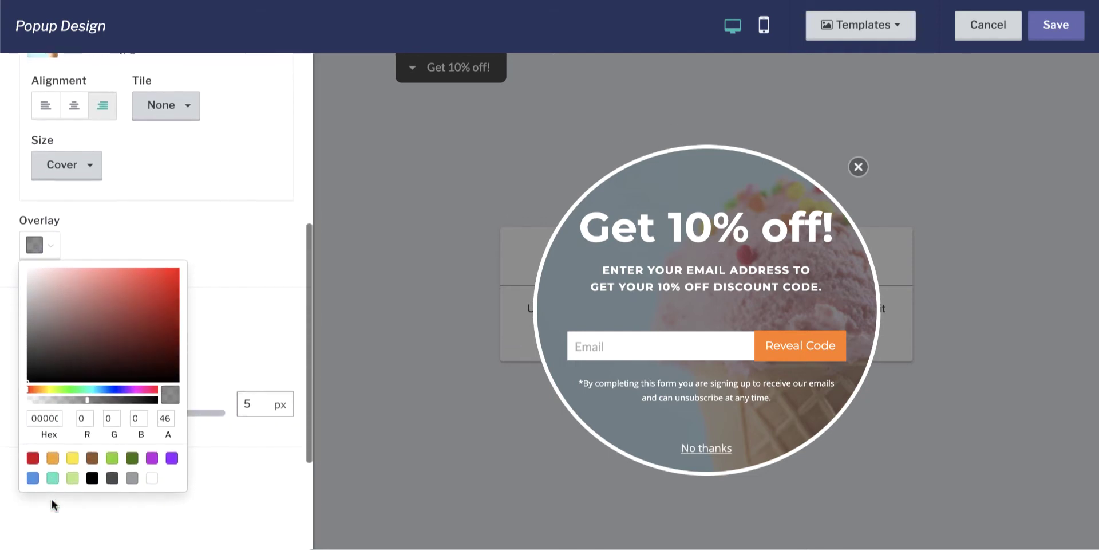
left_click(72, 458)
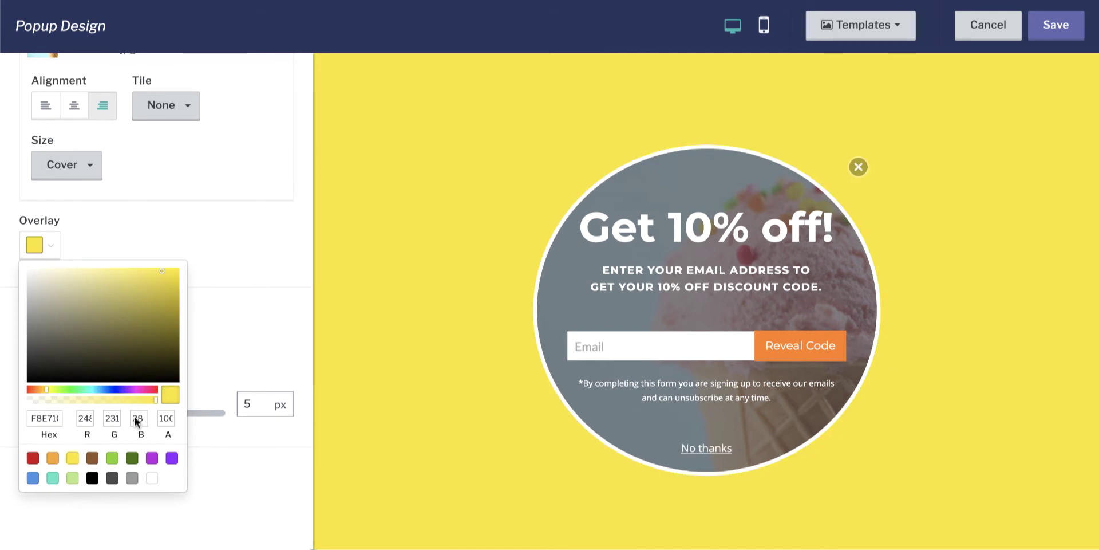
left_click_drag(152, 398, 63, 397)
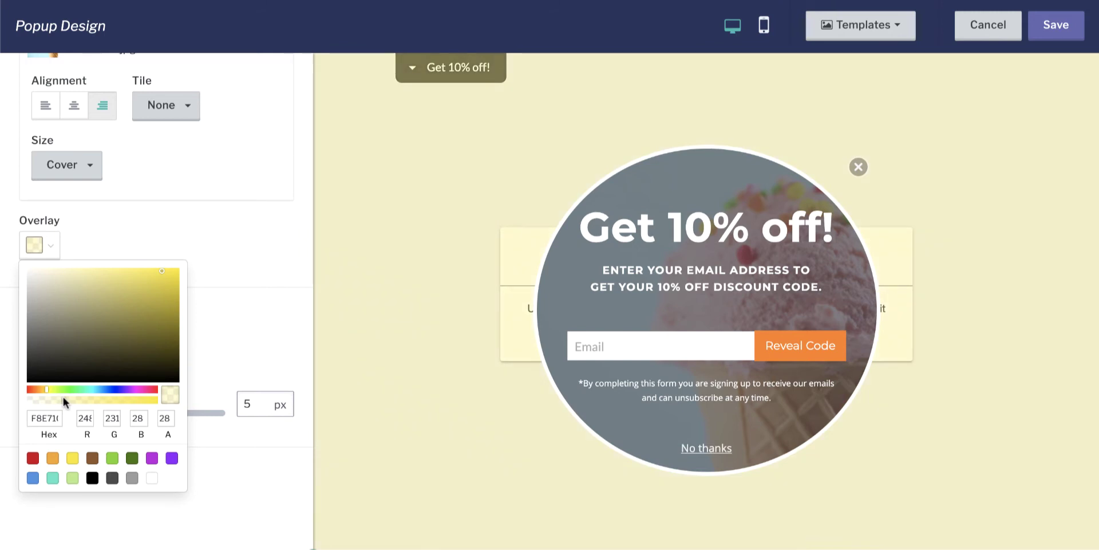
Step: Try gray for the overlay behind the popup, and set it to blue 4A90E2 with an alpha value of 51
left_click(132, 477)
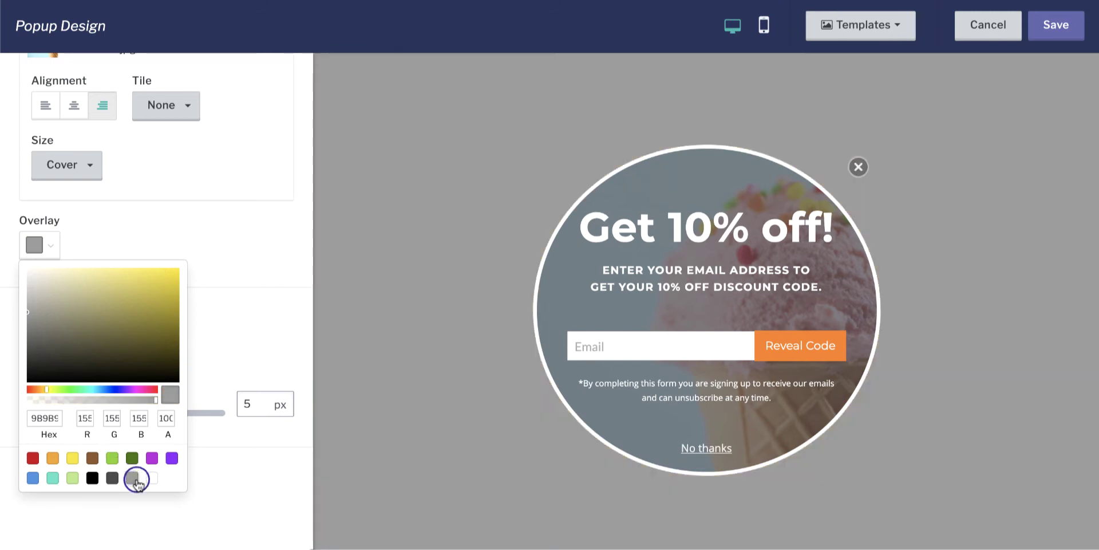
left_click(33, 478)
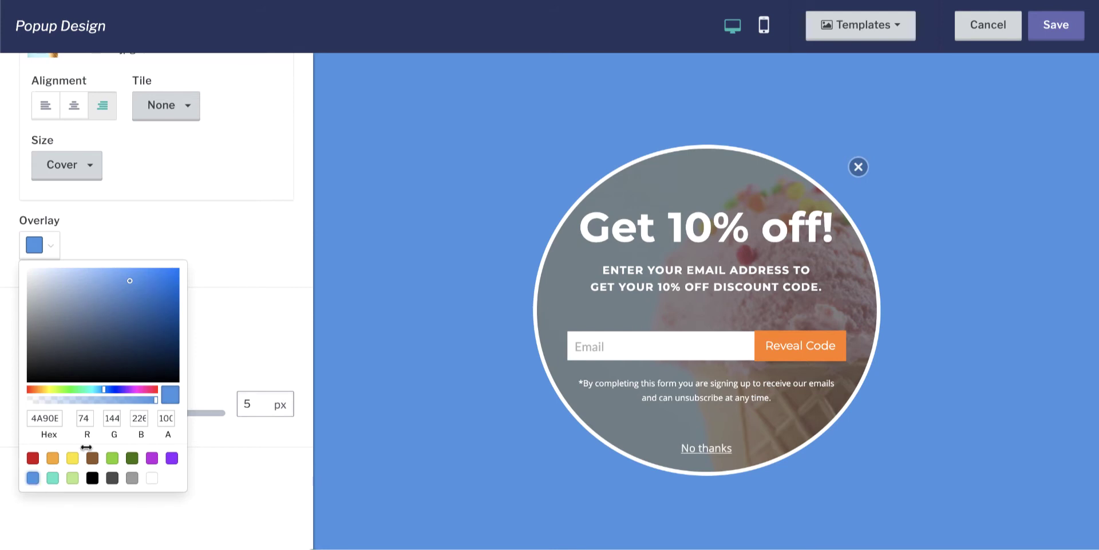
left_click_drag(153, 398, 94, 402)
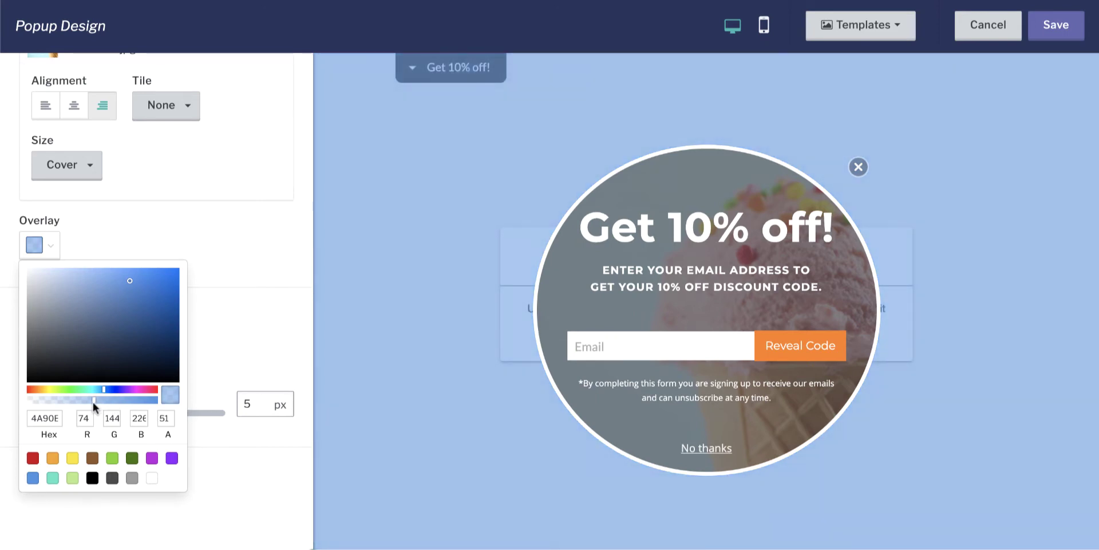
left_click(216, 326)
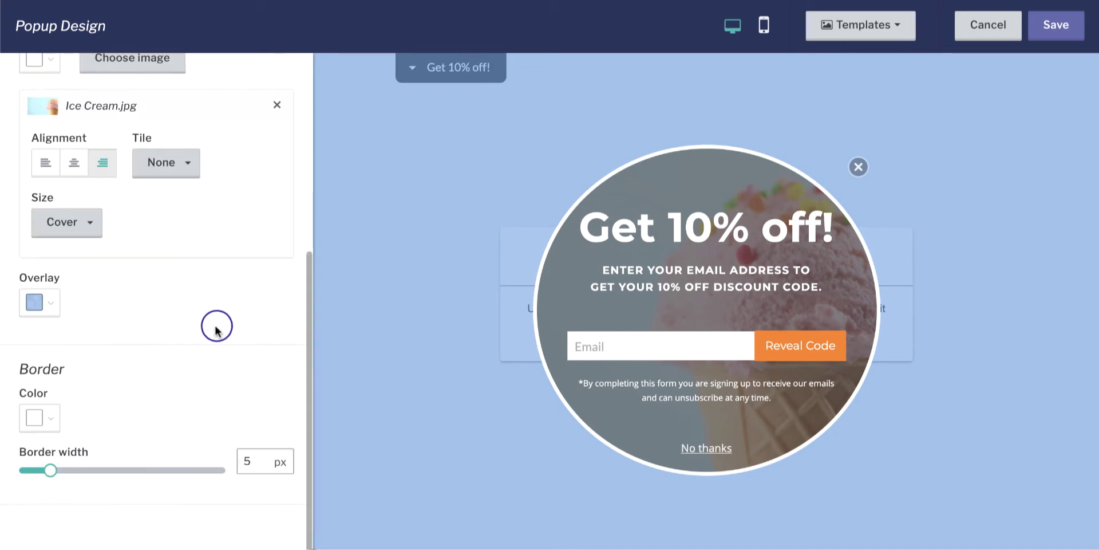
Step: Give the popup a blue border using color 4A90E2 and a border width of 10 px
left_click(43, 418)
scroll(42, 414, "down", 2)
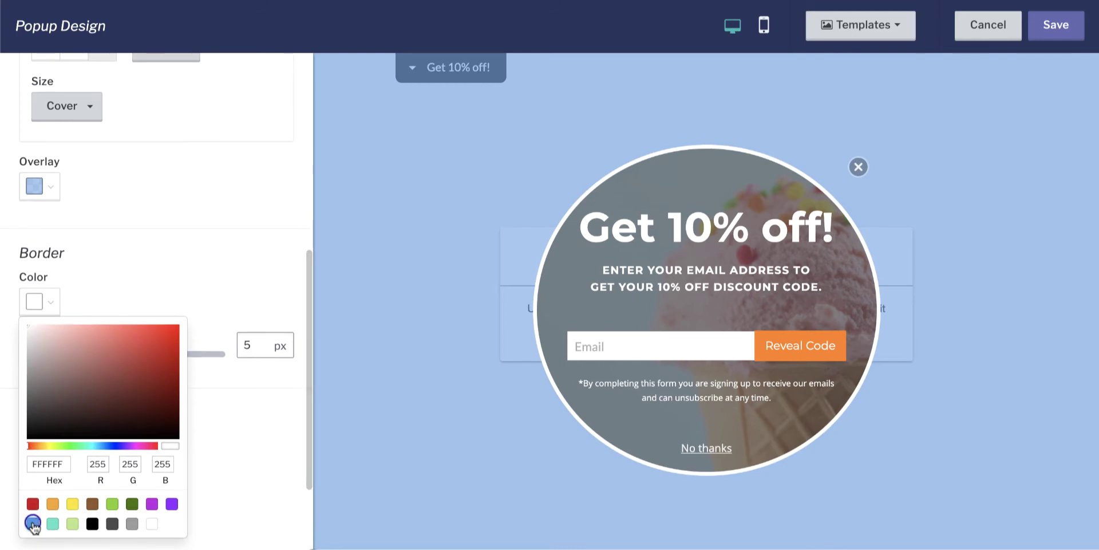
left_click(34, 523)
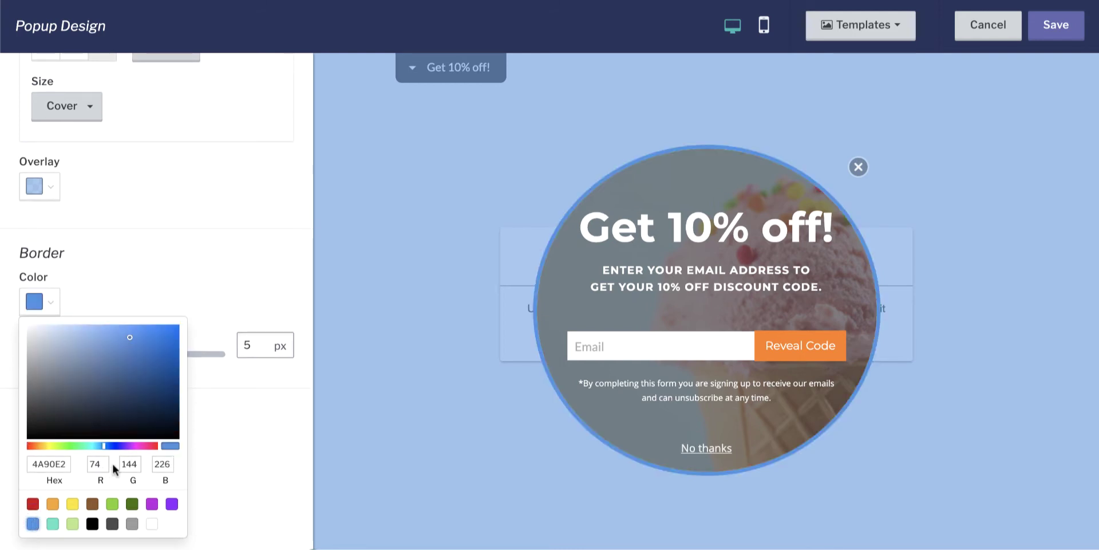
left_click(223, 418)
left_click_drag(49, 470, 74, 470)
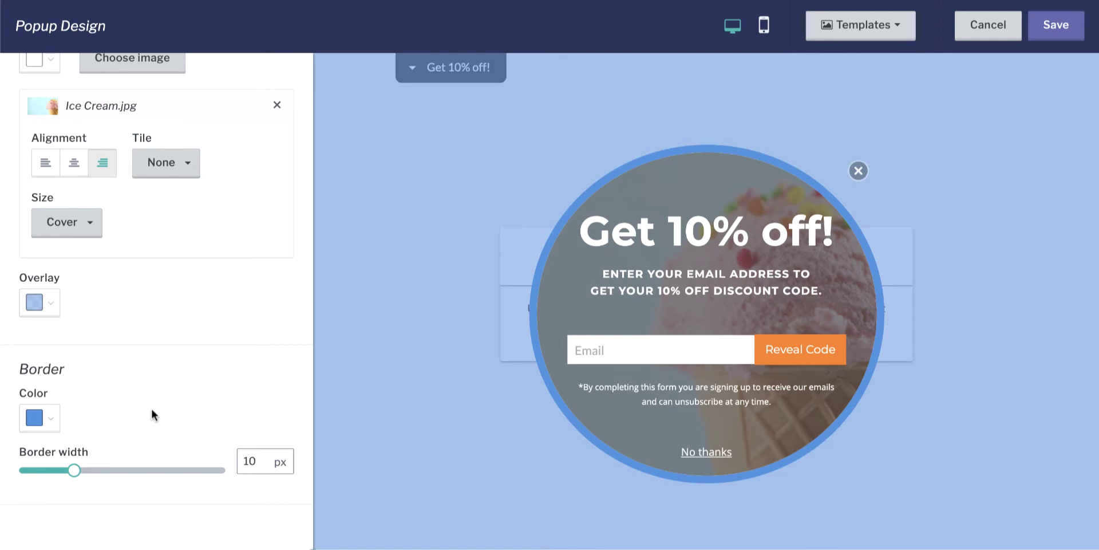
Step: Check the tiling options available for the ice cream background image
scroll(152, 411, "up", 4)
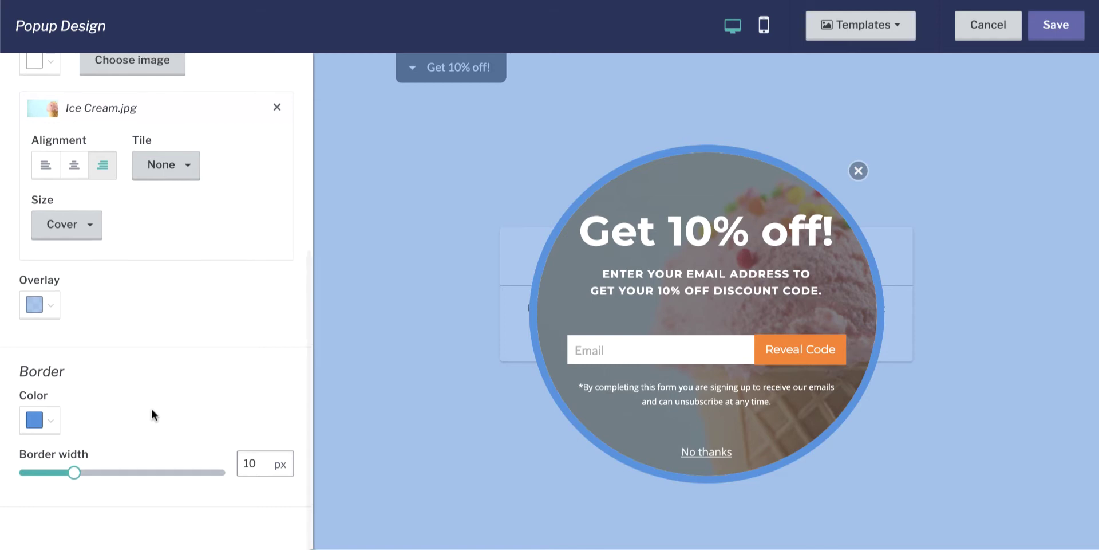
scroll(152, 411, "up", 3)
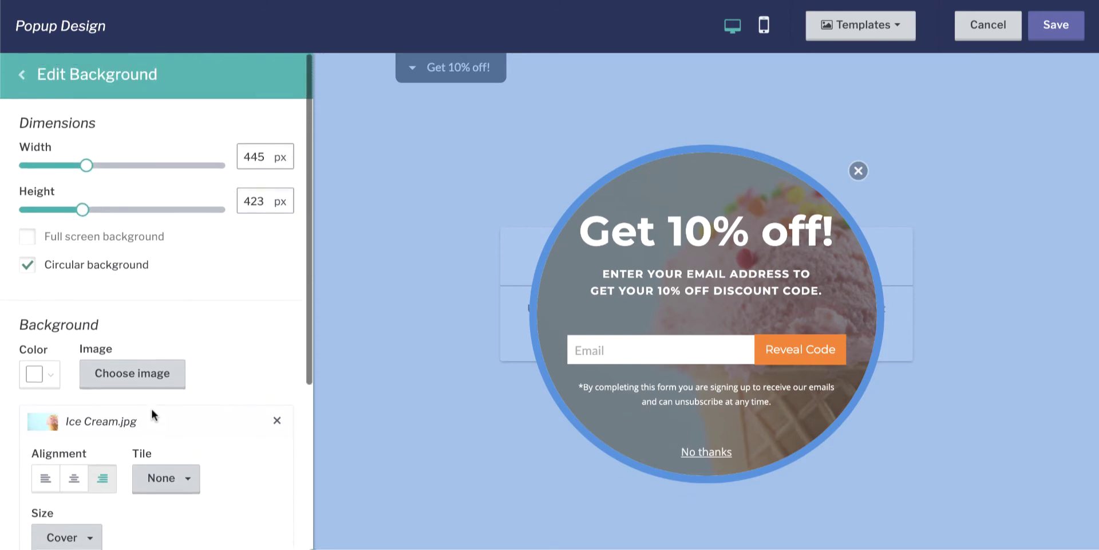
scroll(152, 411, "down", 1)
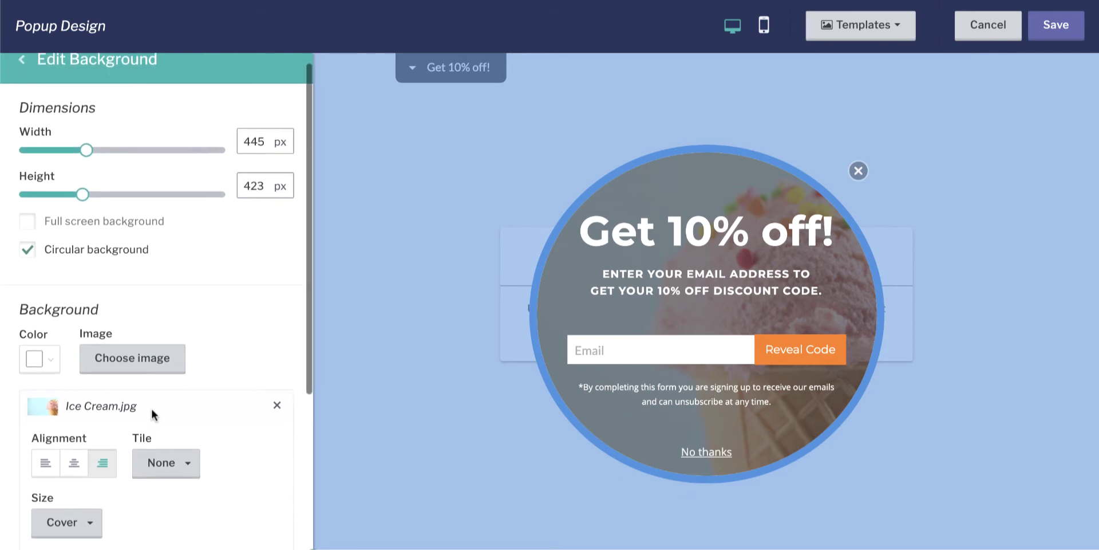
left_click(174, 467)
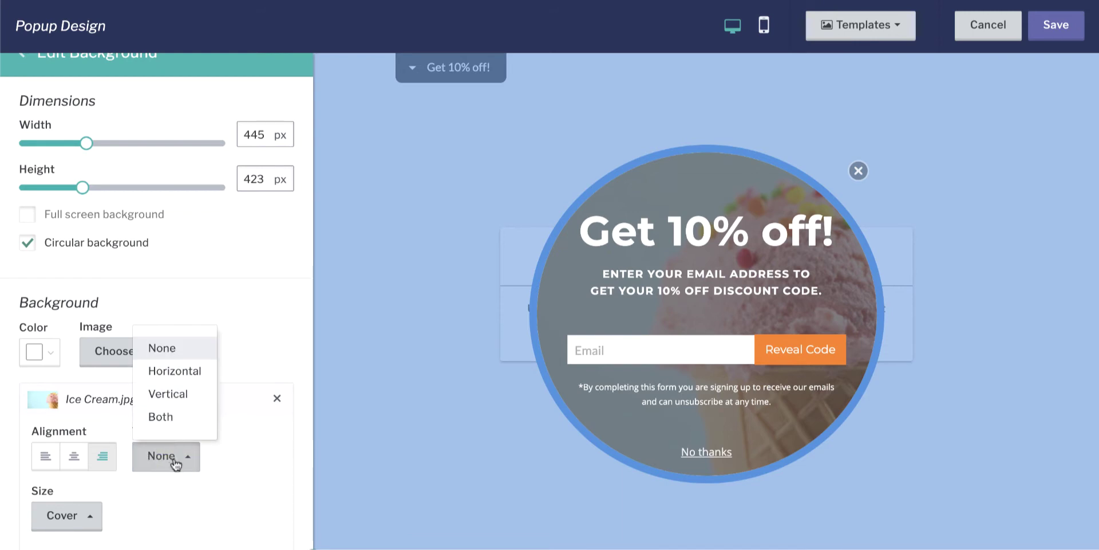
left_click(124, 498)
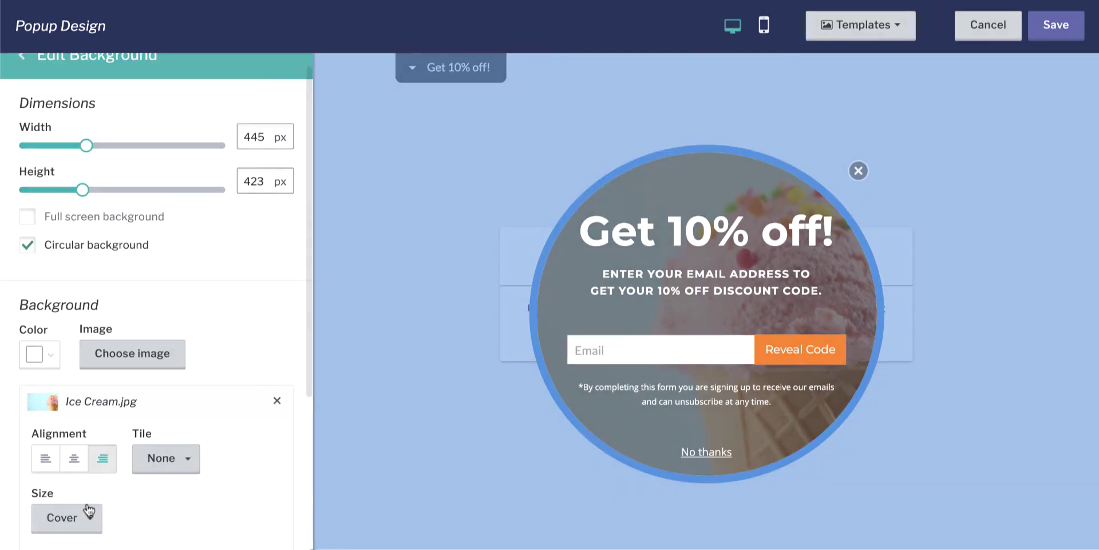
Step: Try the Original, Contain and Stretch sizes for the ice cream background image, and return it to Cover
left_click(90, 516)
left_click(86, 520)
left_click(87, 523)
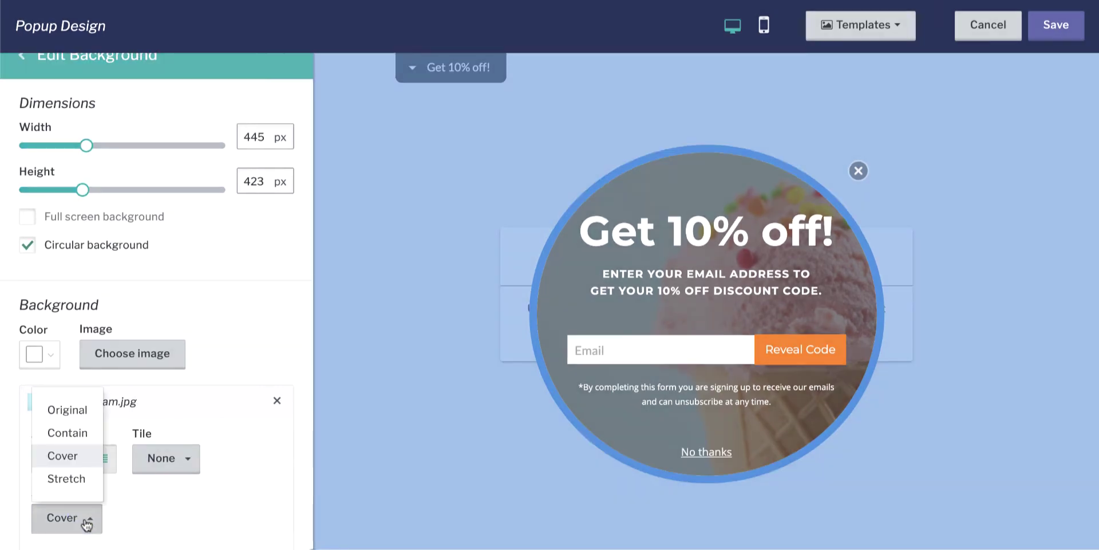
left_click(74, 411)
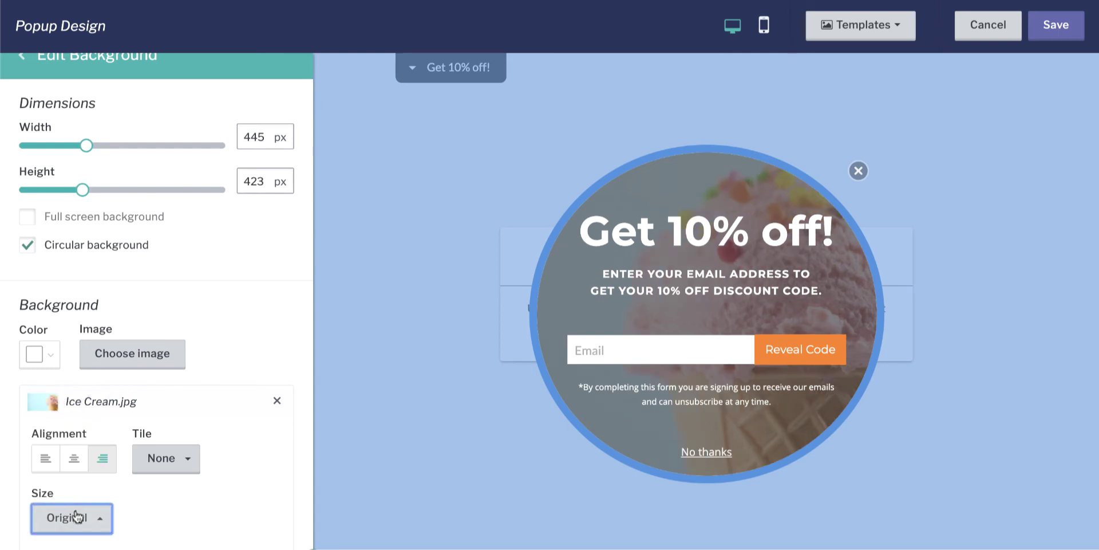
left_click(76, 517)
left_click(74, 431)
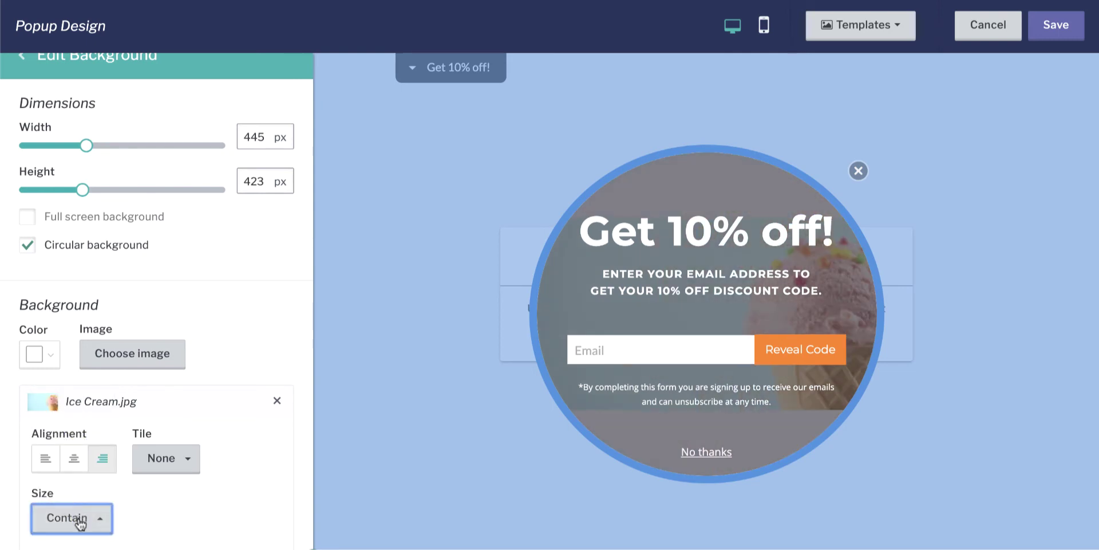
left_click(80, 520)
left_click(74, 455)
left_click(79, 518)
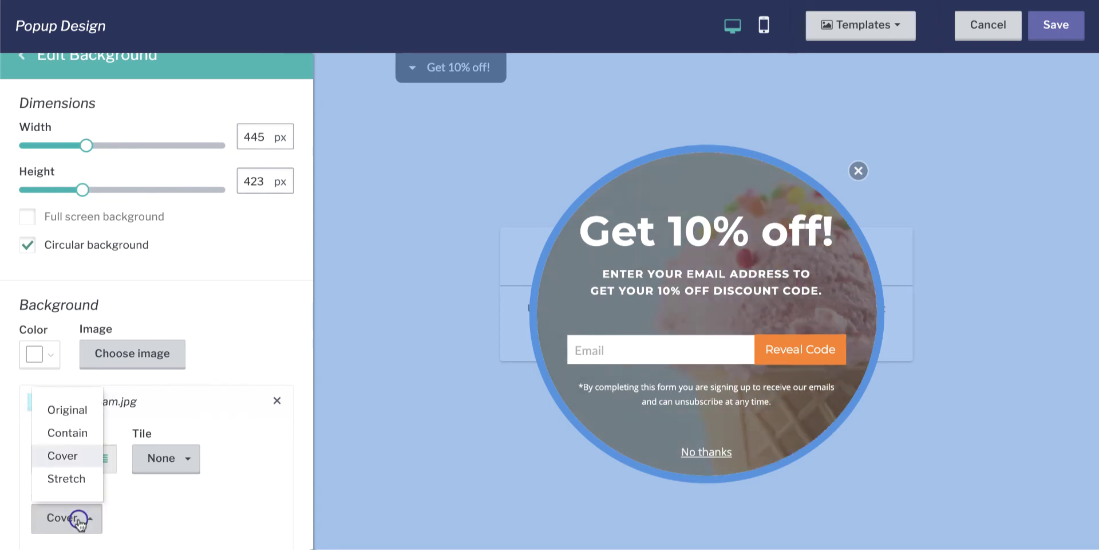
left_click(71, 478)
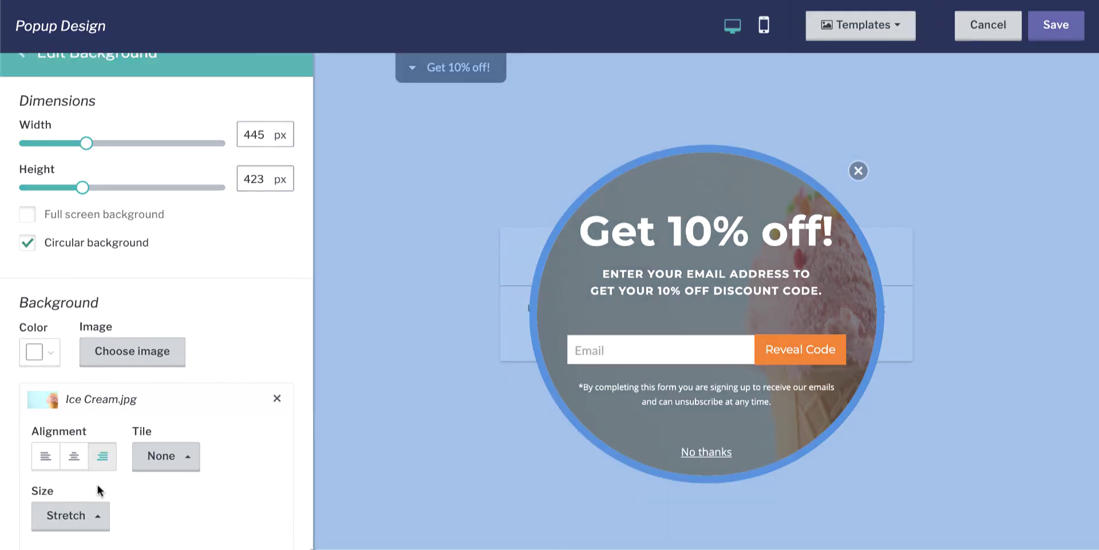
left_click(90, 516)
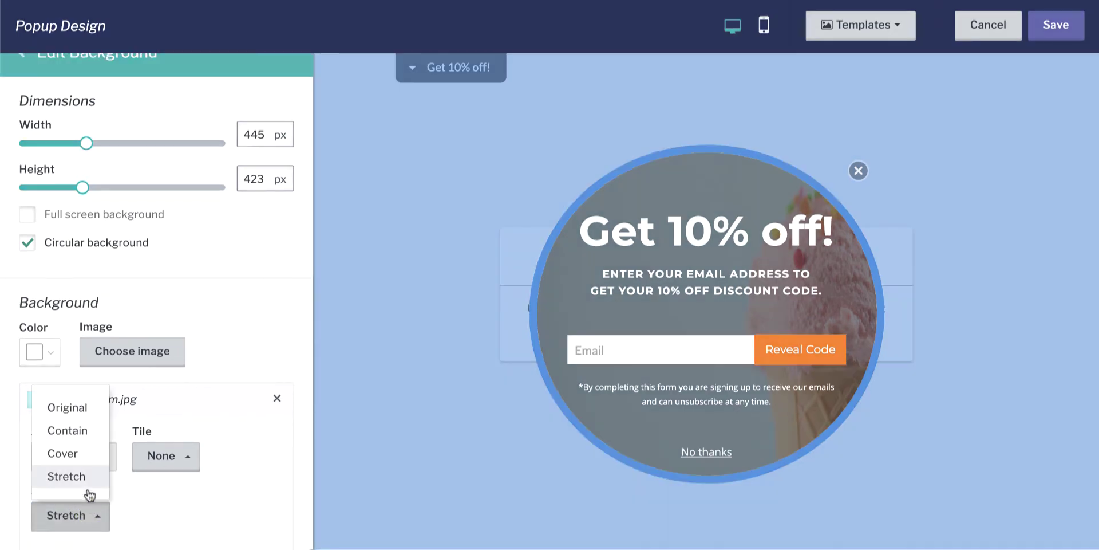
left_click(87, 460)
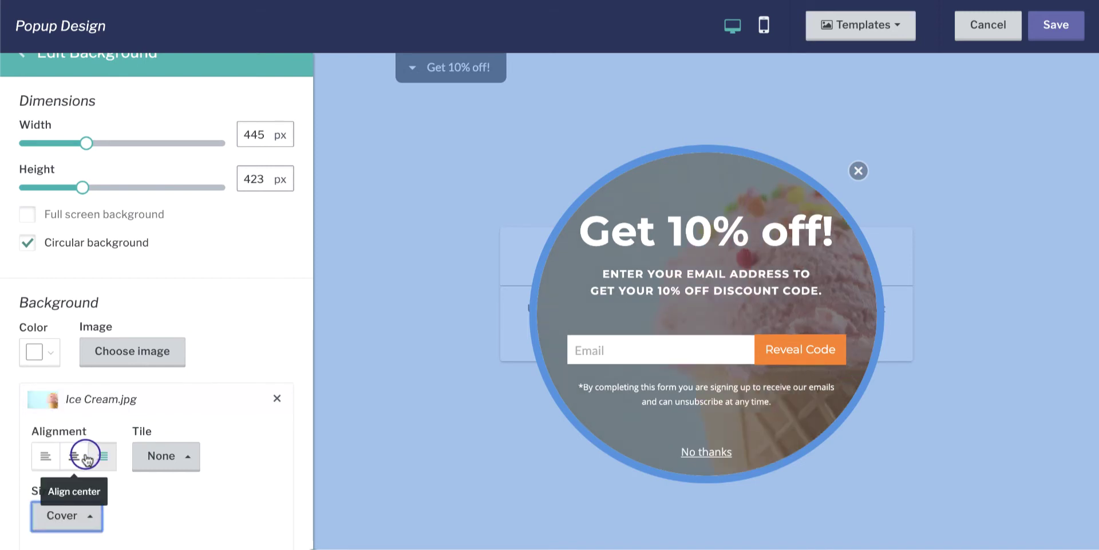
left_click(135, 498)
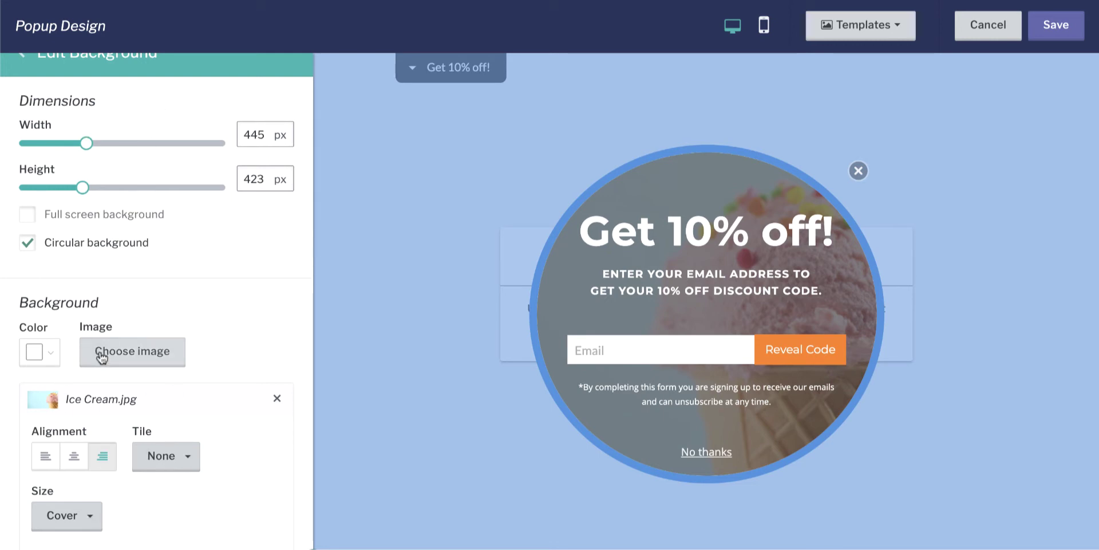
scroll(101, 355, "down", 2)
scroll(102, 357, "down", 1)
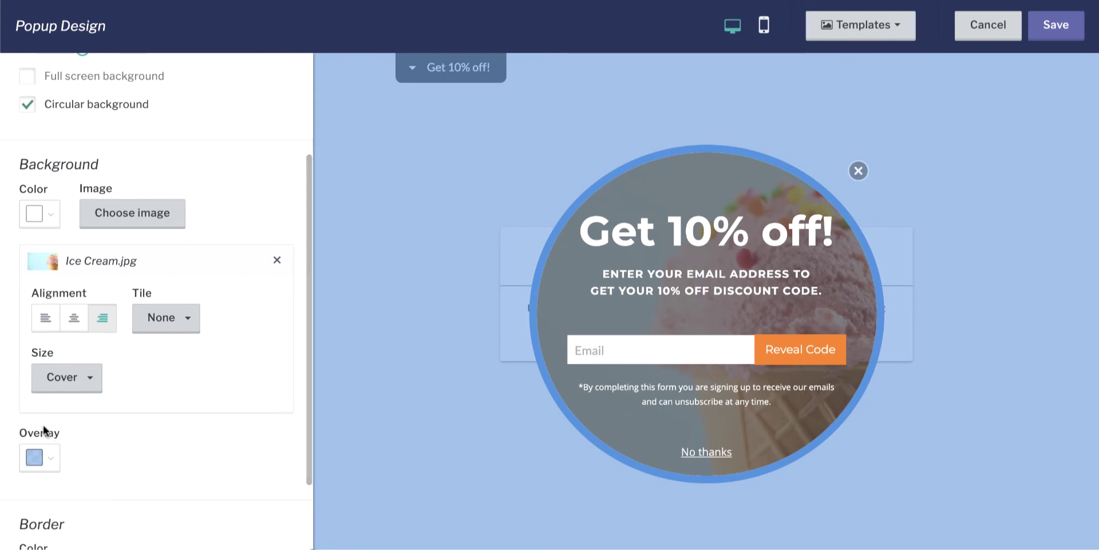
scroll(78, 438, "down", 2)
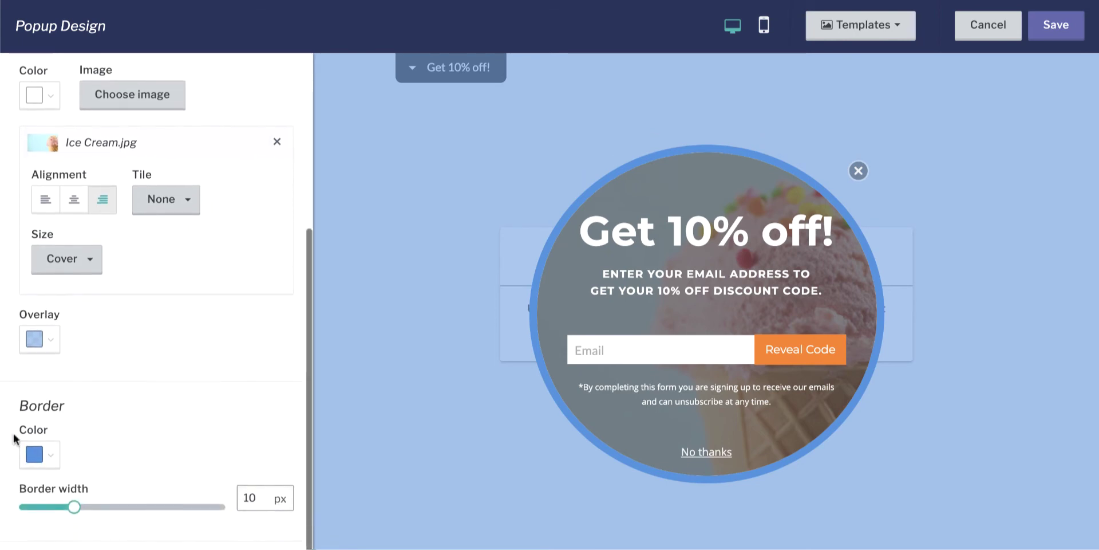
scroll(158, 366, "up", 2)
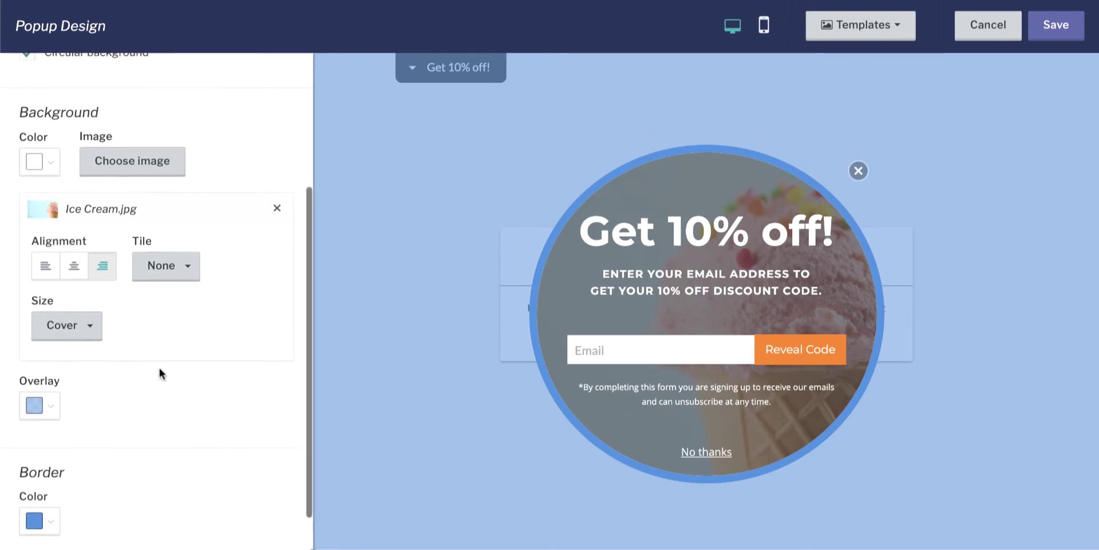
scroll(160, 370, "up", 3)
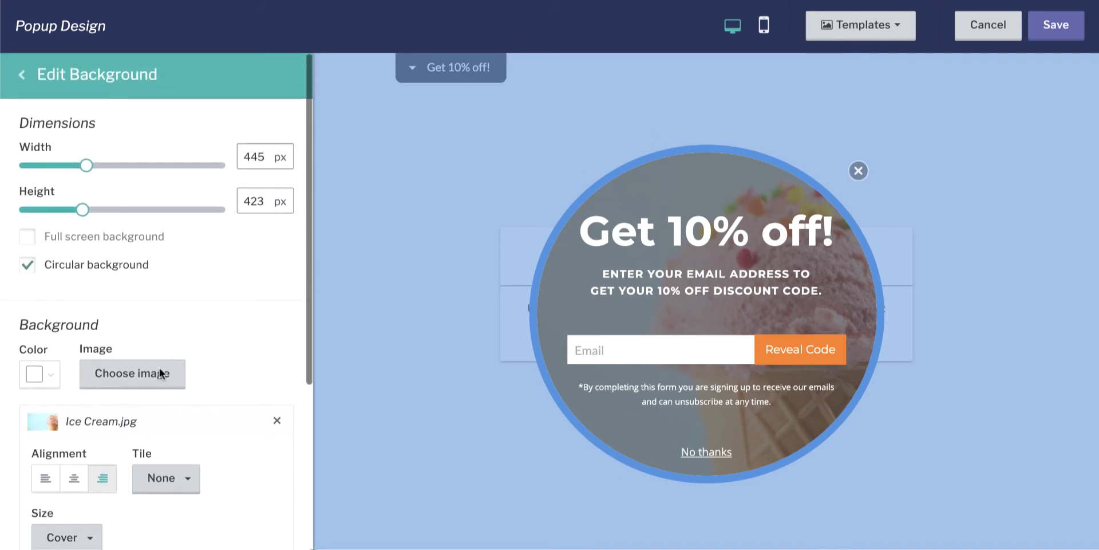
Step: Leave the background settings and delete the rectangle element that darkens the popup's ice cream image
left_click(21, 74)
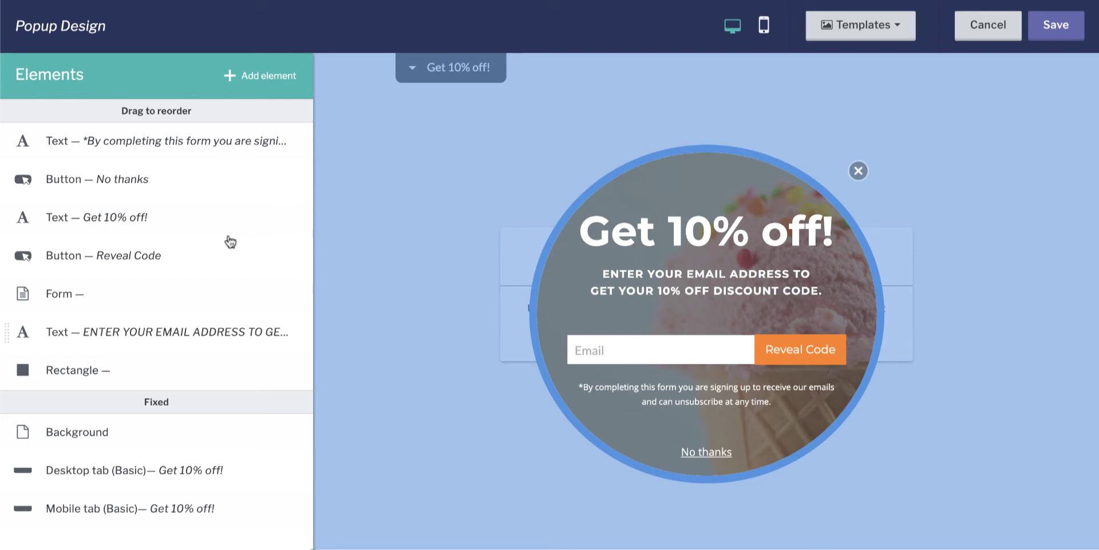
left_click(117, 376)
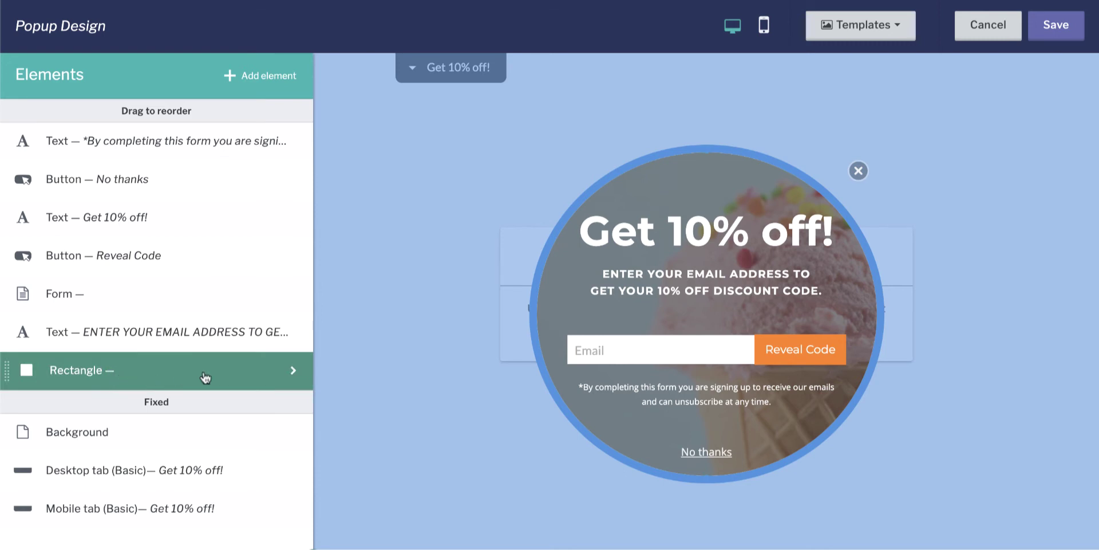
left_click(291, 372)
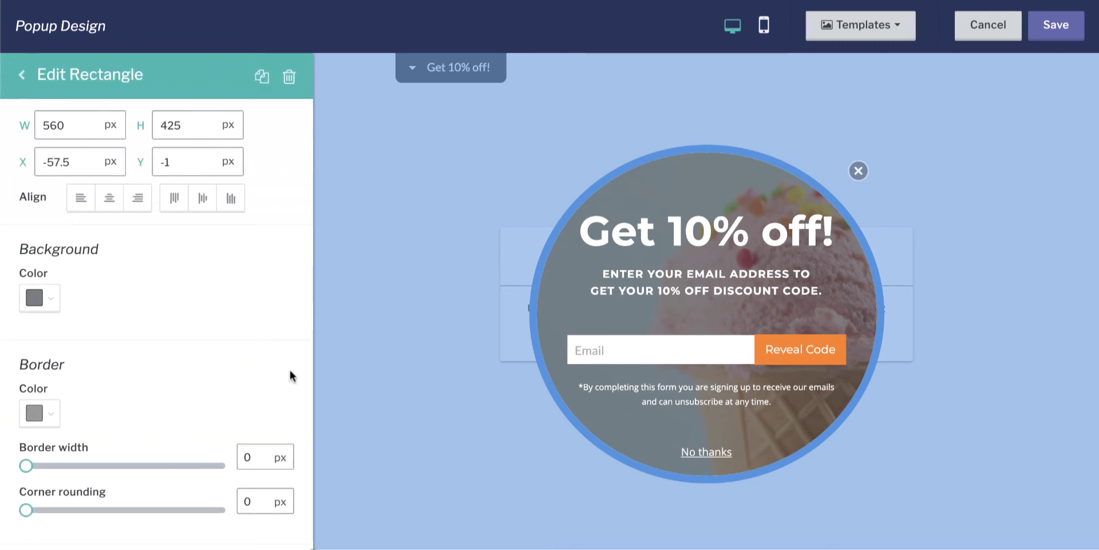
left_click(290, 76)
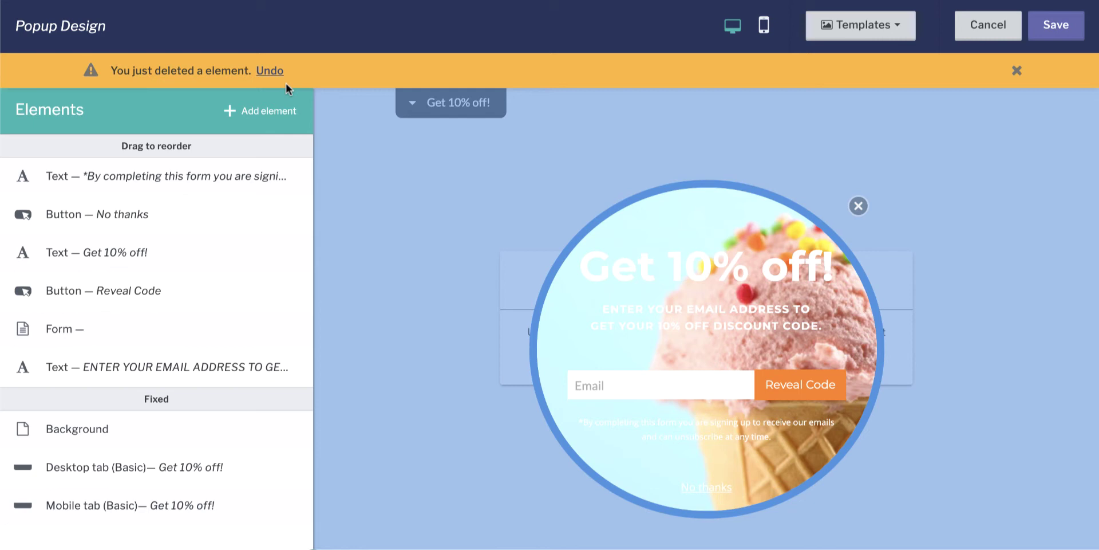
Step: Add a new rectangle element and enlarge it to about 445 by 420 px so it covers the circular popup
left_click(274, 116)
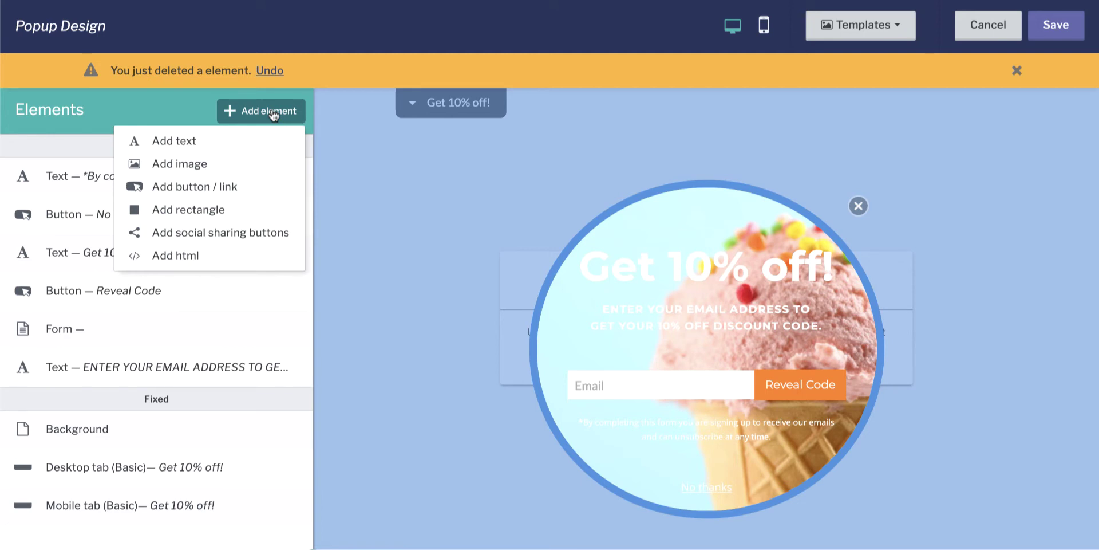
left_click(221, 211)
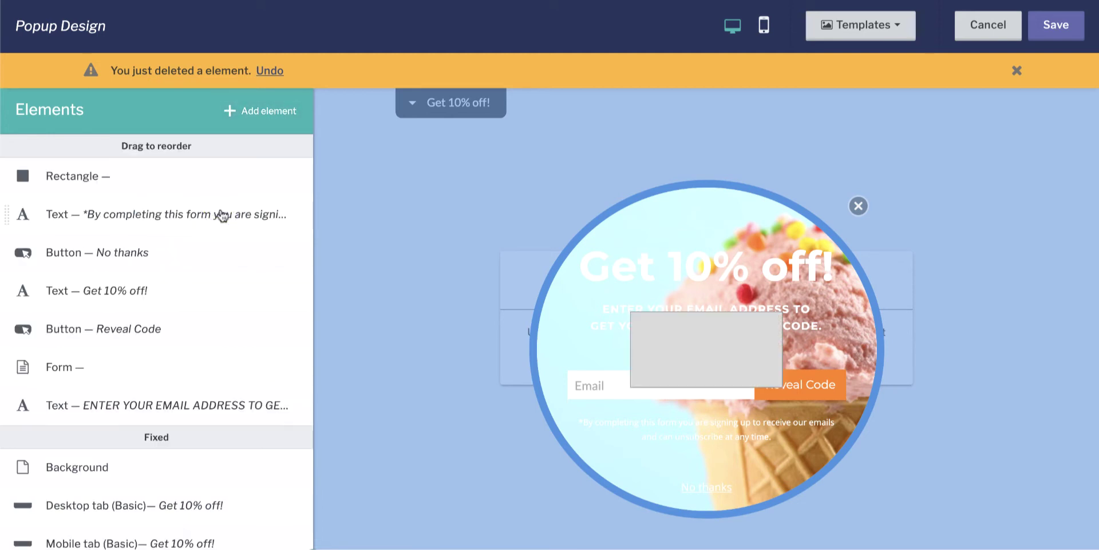
left_click(704, 351)
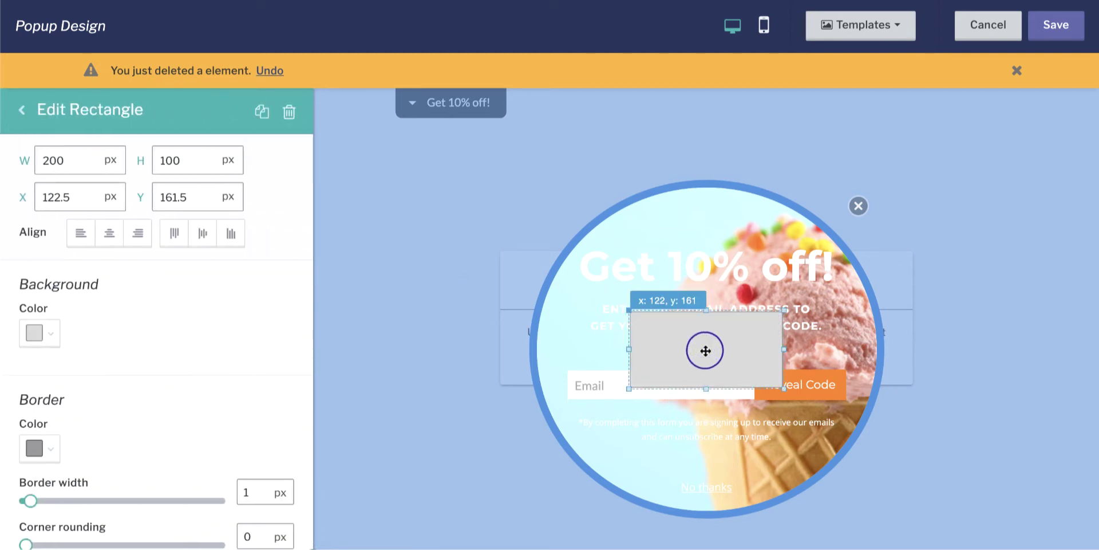
left_click_drag(629, 309, 483, 160)
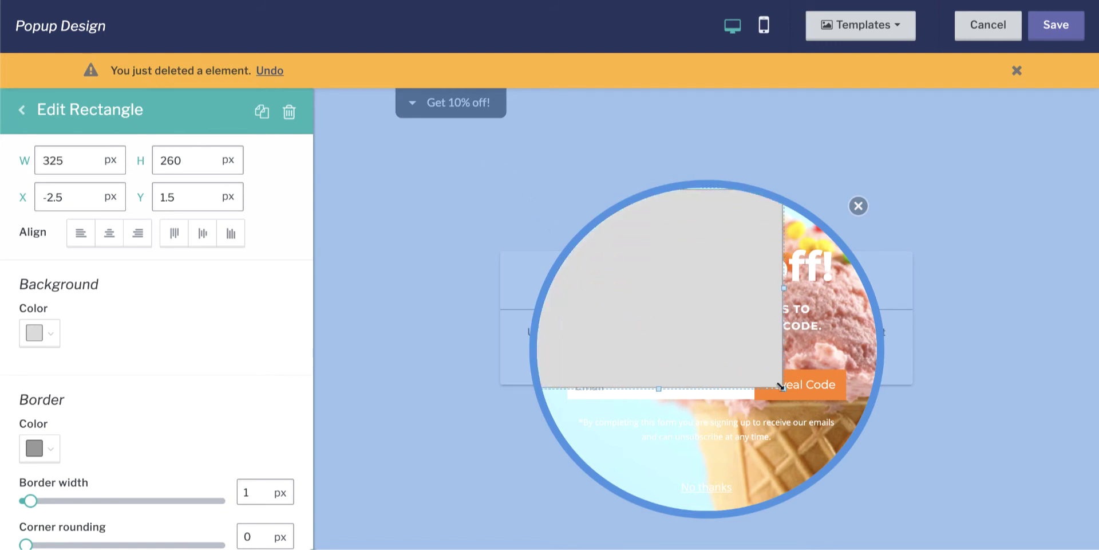
left_click_drag(783, 388, 948, 535)
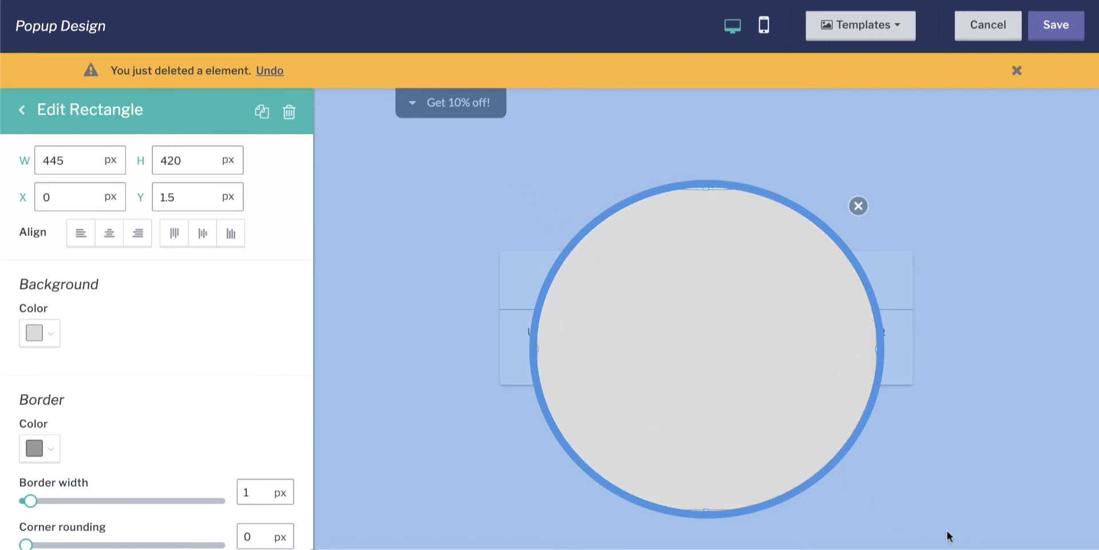
Step: Set the new rectangle's height to 450 px
left_click(189, 160)
key("BackSpace")
key("BackSpace")
type("50")
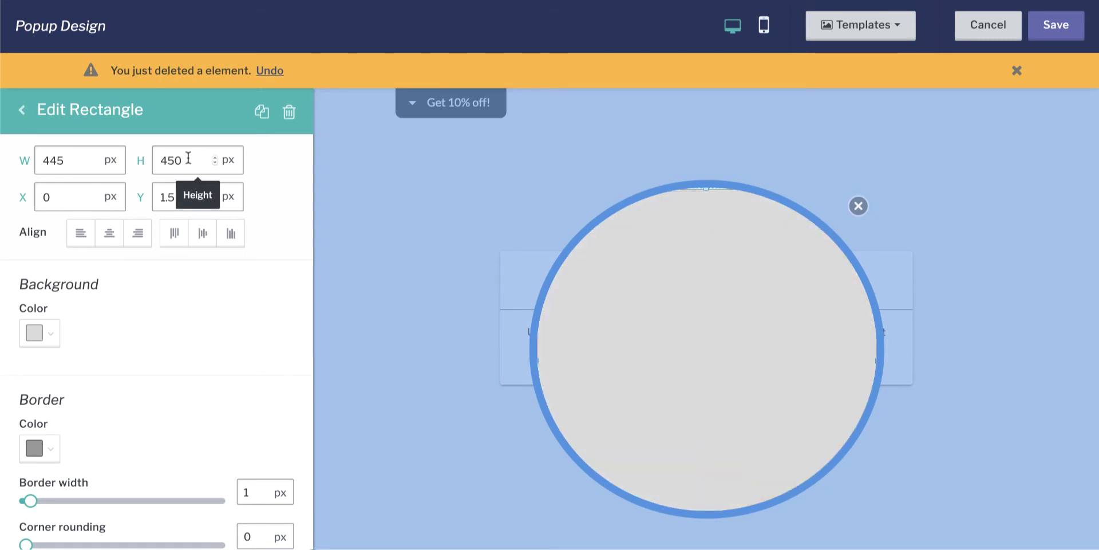
Step: Fill the new rectangle with the dark grey background colour 444 at 71 percent opacity
left_click(46, 333)
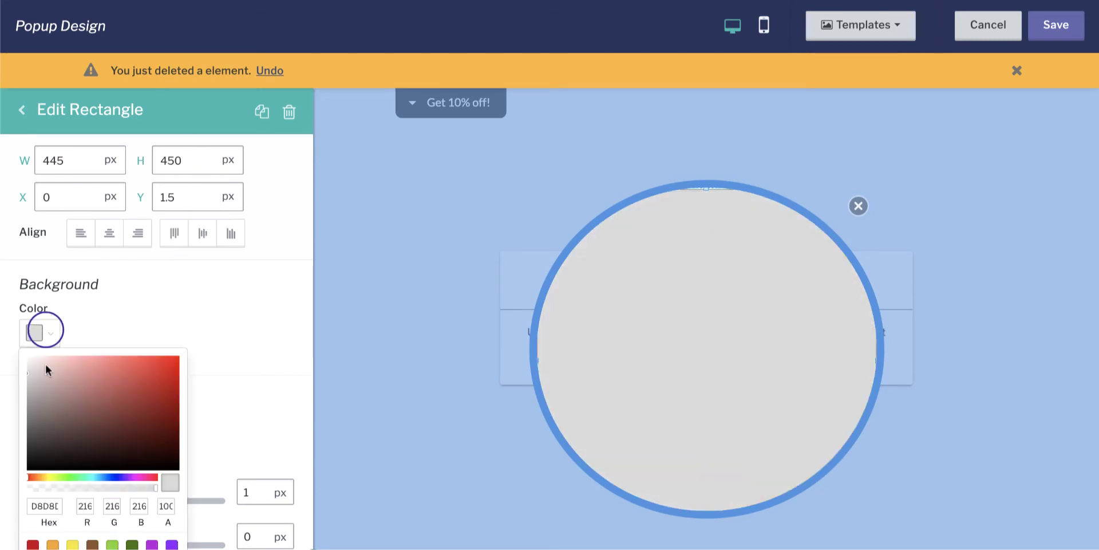
left_click(47, 505)
type("444")
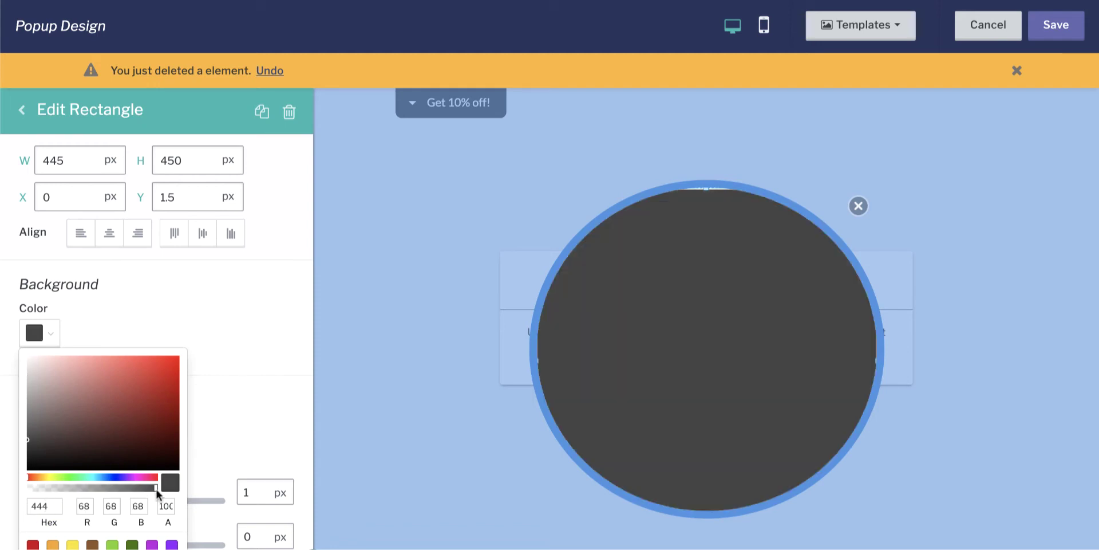
left_click_drag(156, 487, 119, 497)
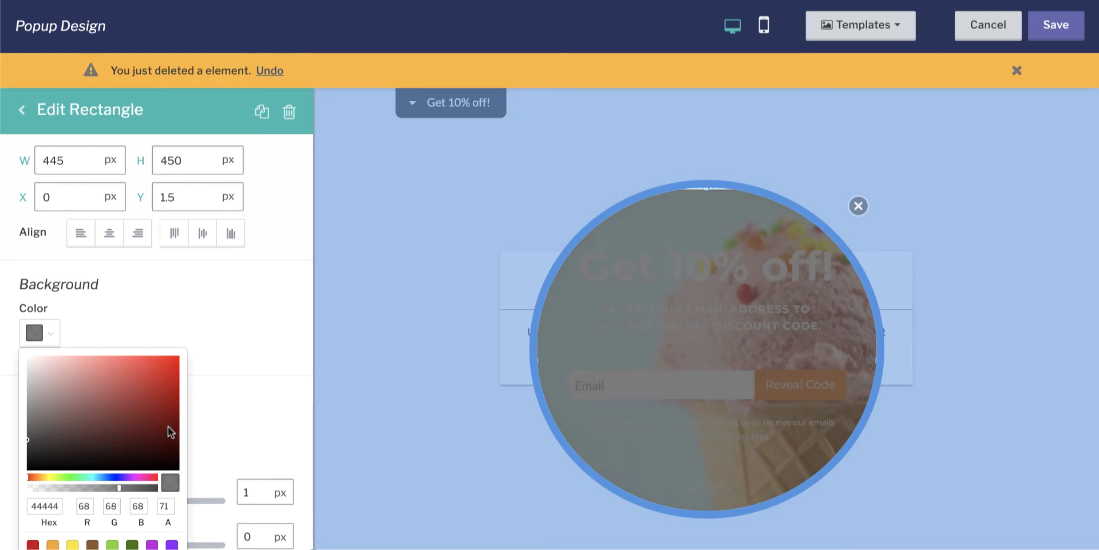
left_click(225, 347)
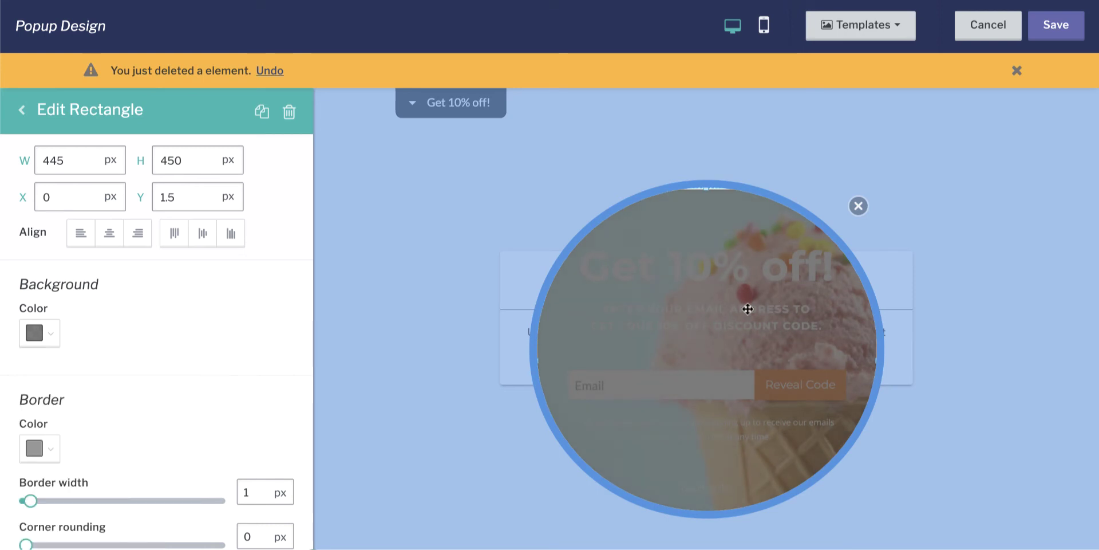
Step: Reorder the elements so the rectangle is last, beneath all the popup's texts, buttons and form
left_click_drag(745, 309, 743, 305)
left_click(18, 111)
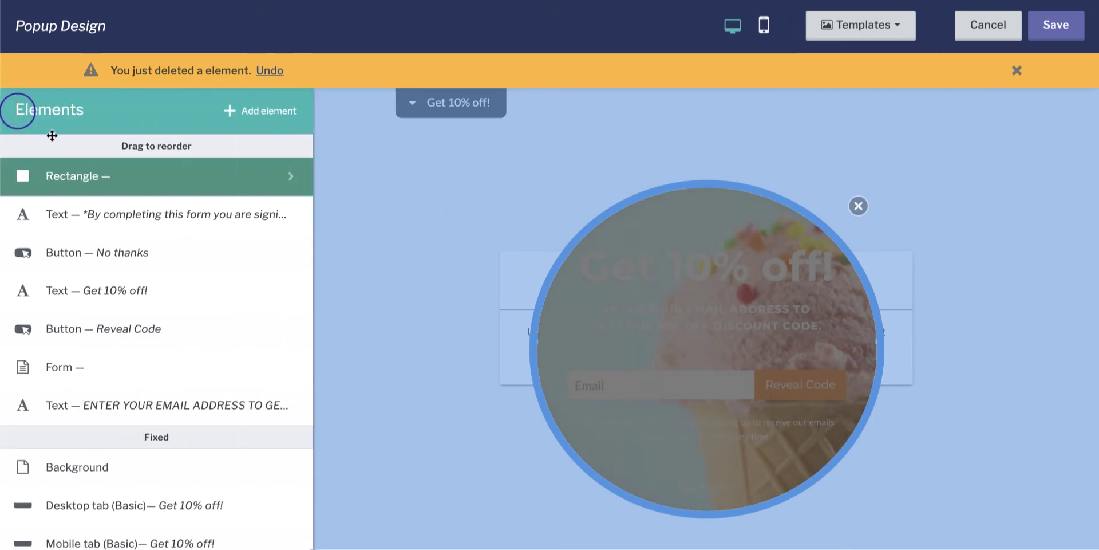
left_click_drag(109, 174, 91, 404)
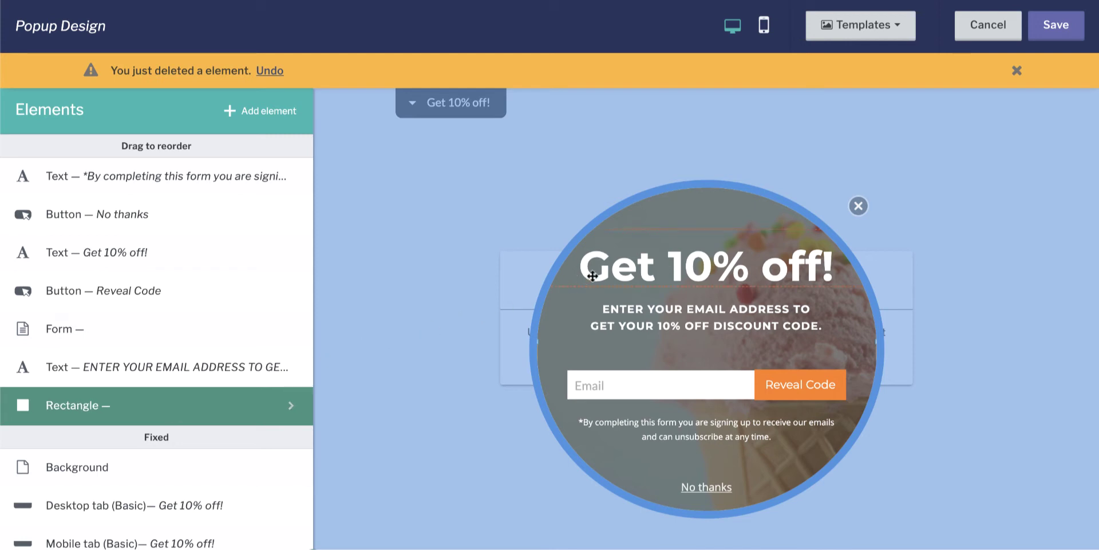
Step: Change the font of the "Get 10% off!" headline to Arvo
left_click(705, 268)
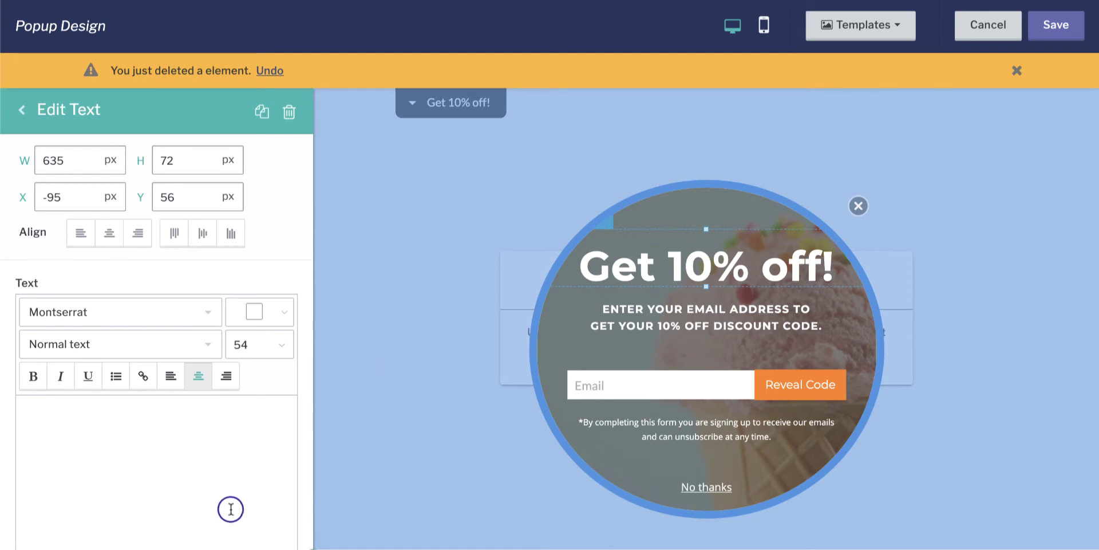
left_click_drag(36, 418, 265, 523)
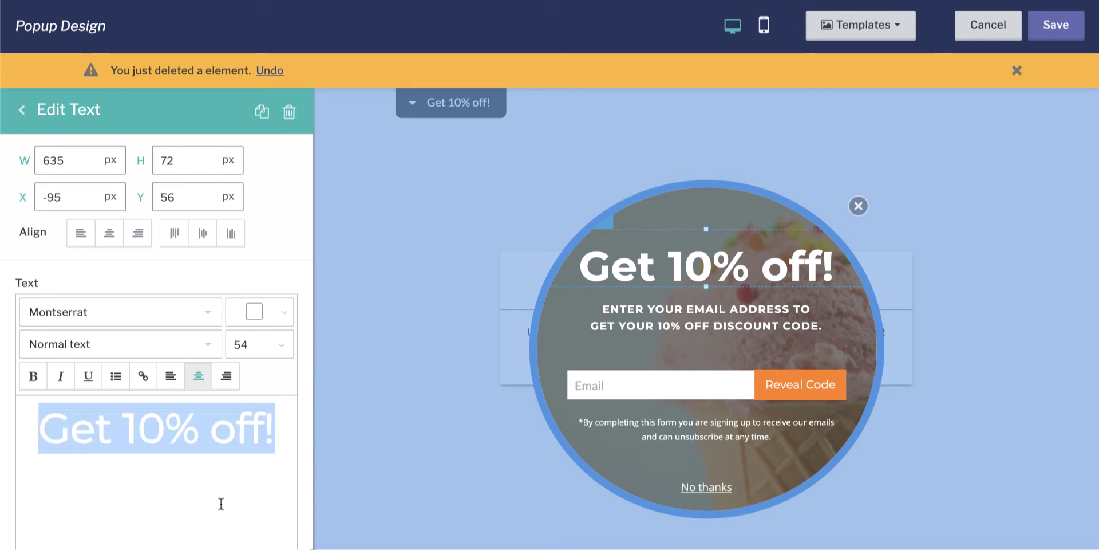
left_click(122, 312)
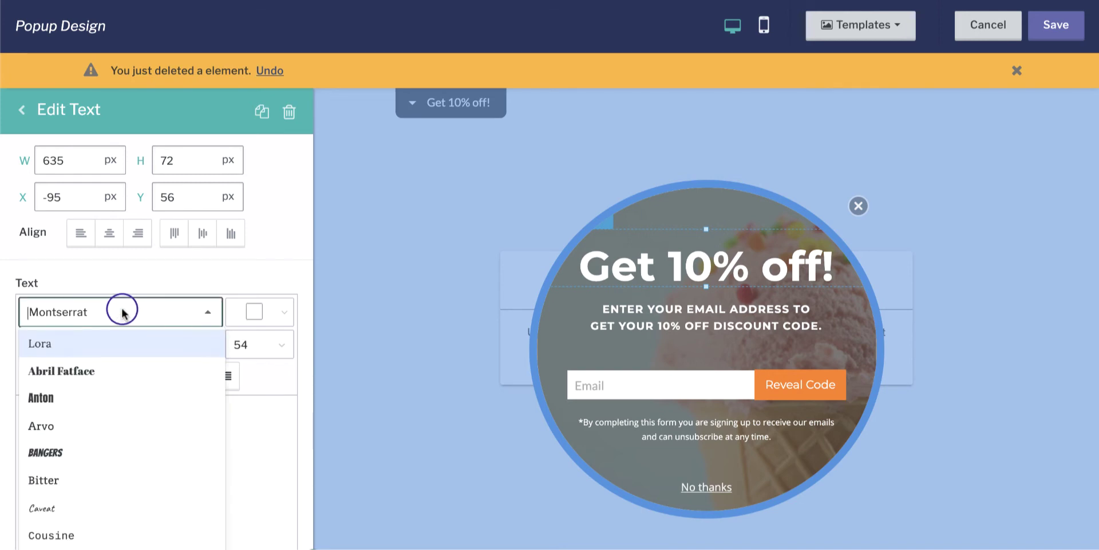
left_click(92, 430)
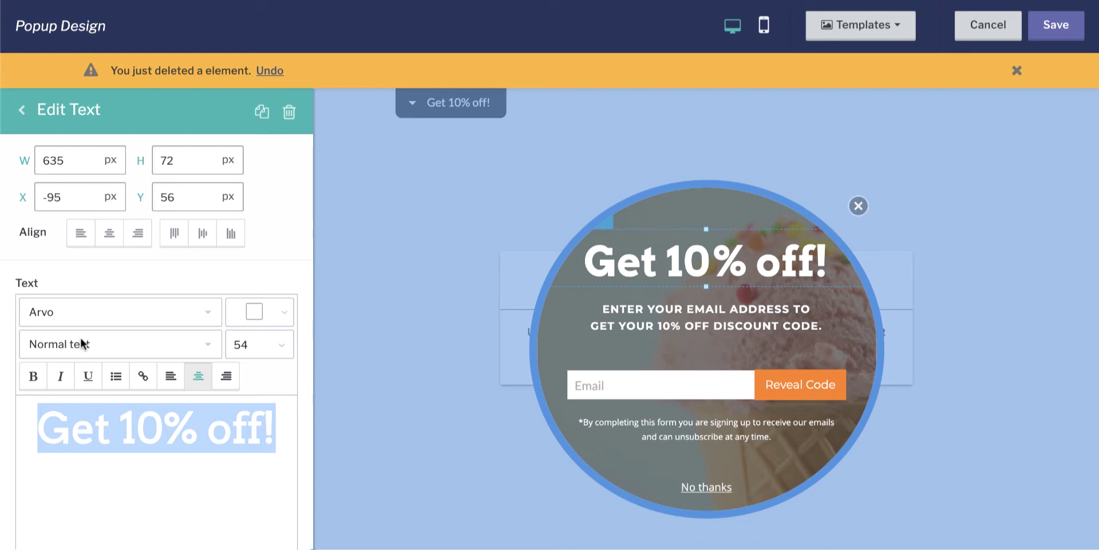
Step: Look at the headline's text colour options, try left and right alignment, and return the text to centred
left_click(254, 312)
left_click(254, 312)
left_click(171, 376)
left_click(226, 375)
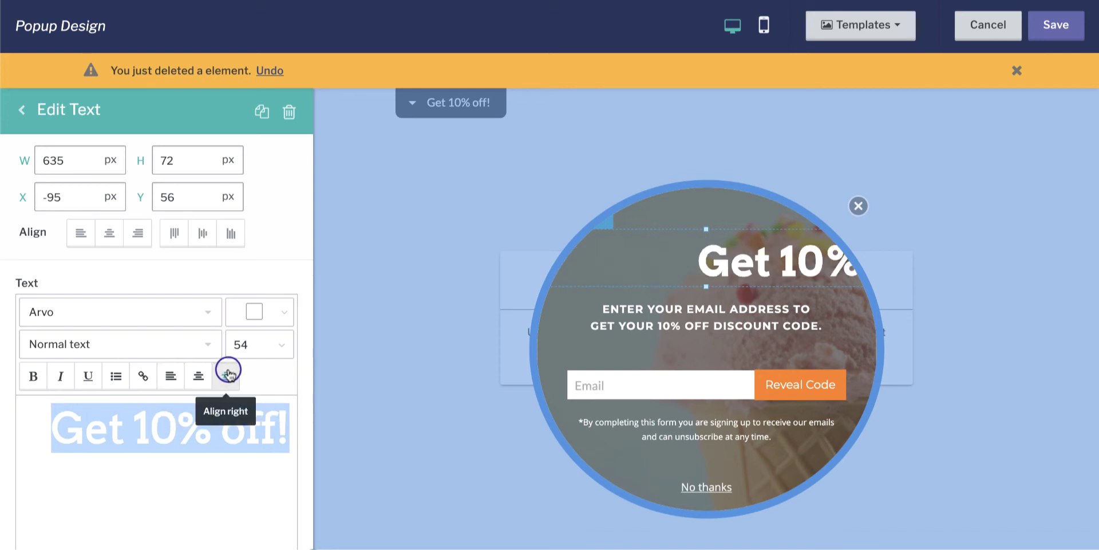
left_click(199, 375)
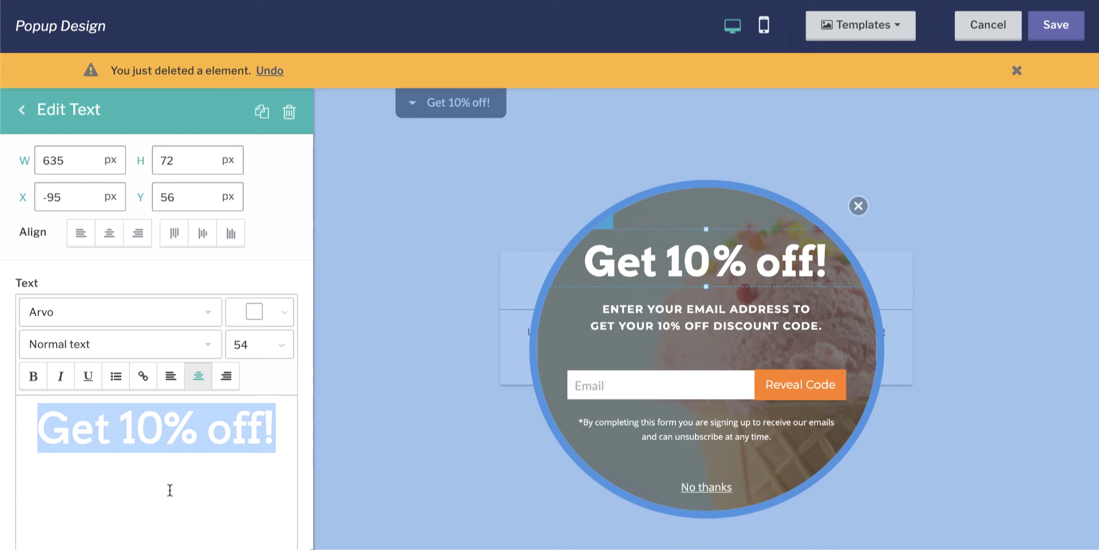
Step: Delete the email prompt text under the headline and move the email form up into its place, at about x 35, y 159 px
left_click(640, 335)
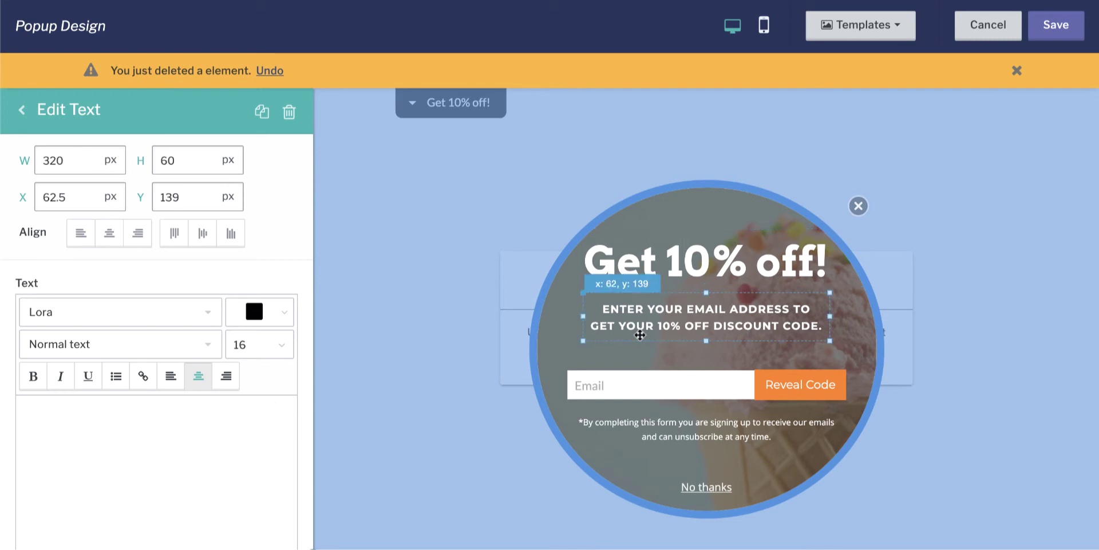
left_click(289, 112)
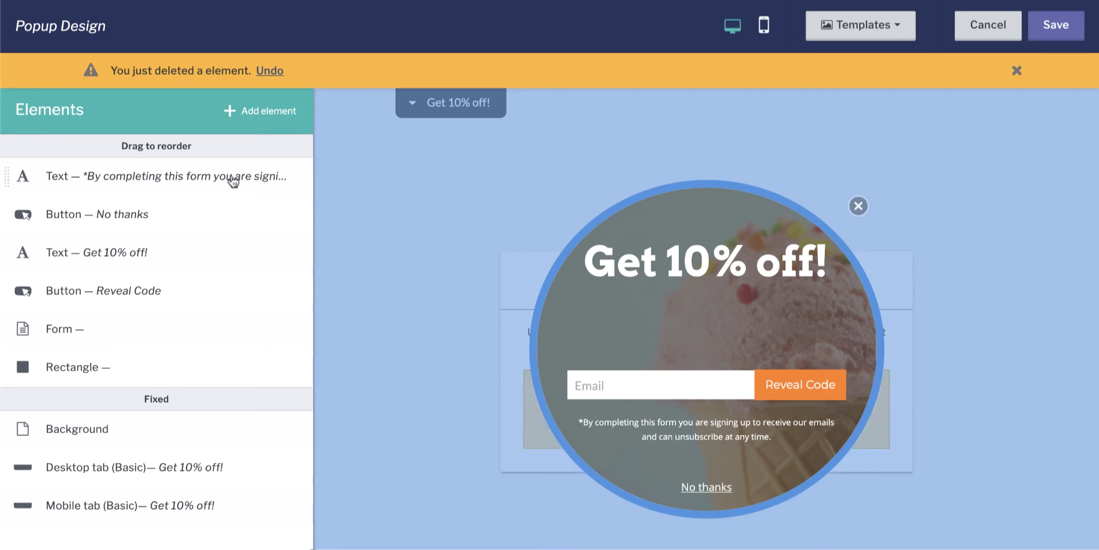
left_click(726, 388)
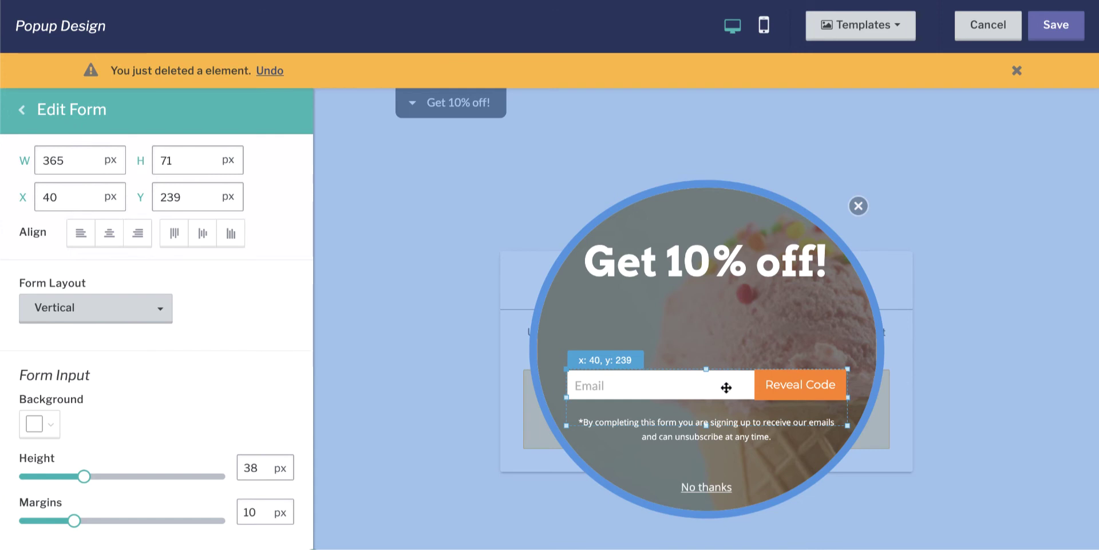
left_click(705, 387)
left_click_drag(705, 387, 699, 321)
Step: Move the Reveal Code button under the email field and enlarge it to about 245 by 55 px, roughly centred
left_click_drag(799, 384, 630, 377)
left_click_drag(590, 364, 525, 351)
left_click_drag(609, 375, 705, 375)
left_click_drag(777, 389, 820, 396)
left_click_drag(745, 376, 730, 375)
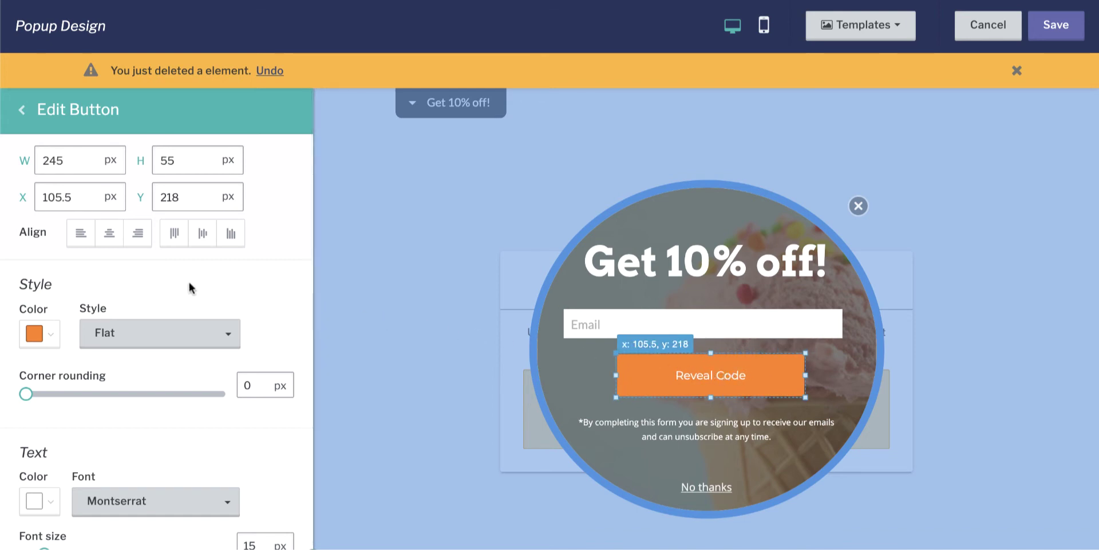
Step: Change the Reveal Code button's colour to the preset blue that matches the popup border
scroll(190, 286, "down", 1)
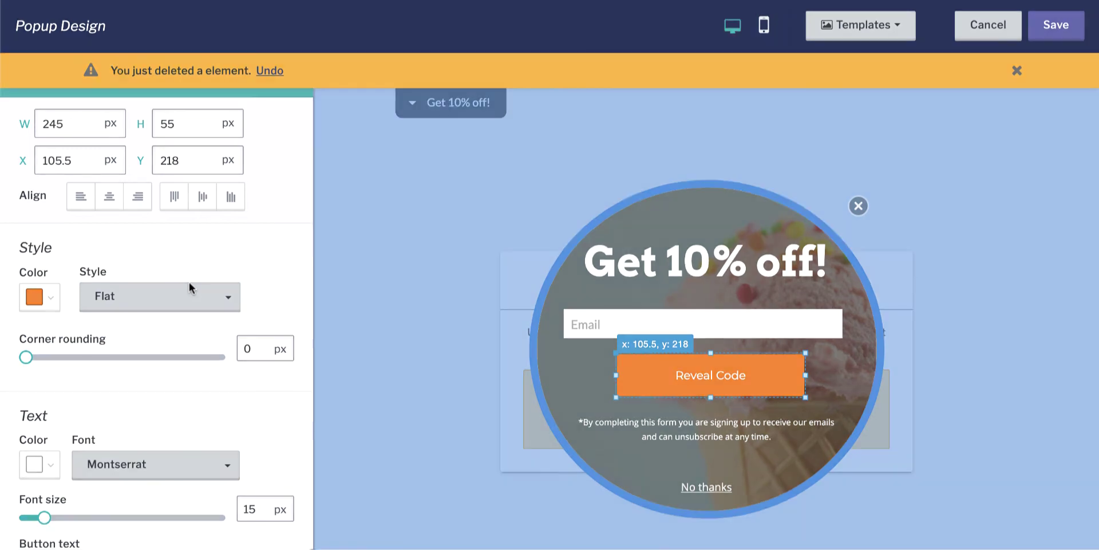
left_click(40, 297)
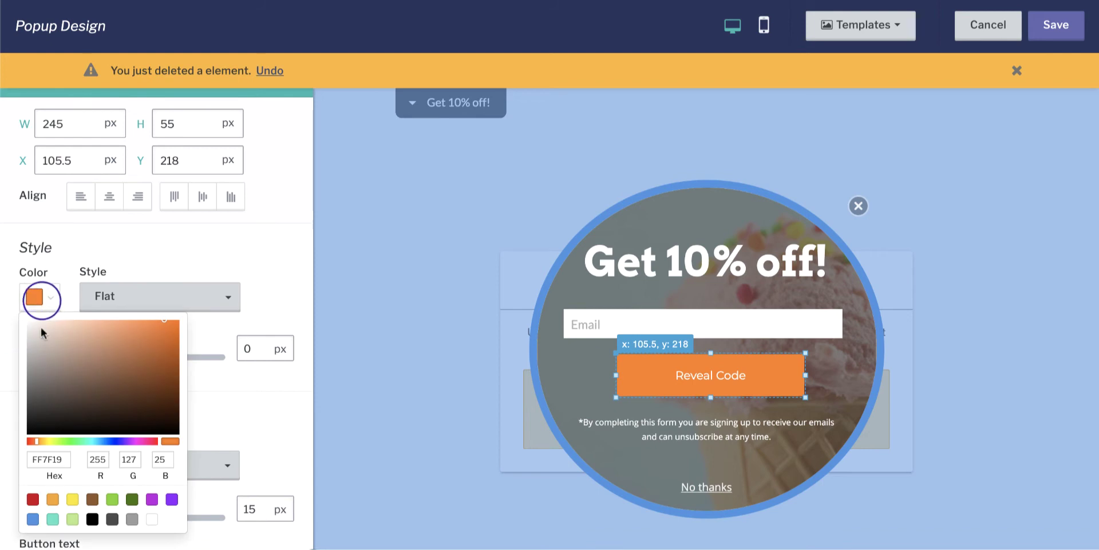
left_click(33, 519)
left_click(261, 298)
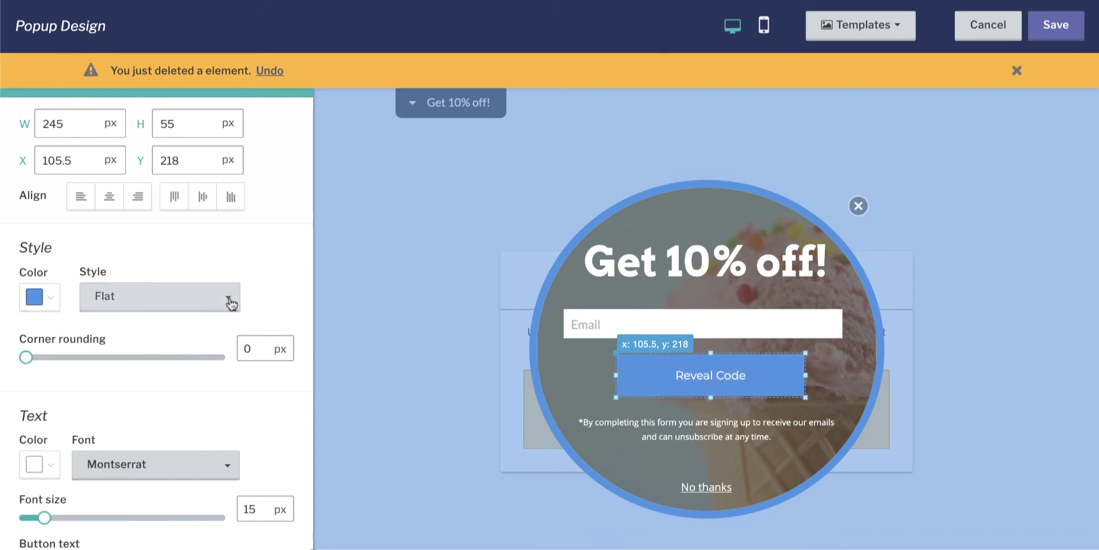
Step: Try the Gradient, Outline and Link styles on the Reveal Code button, and return it to Flat
left_click(227, 303)
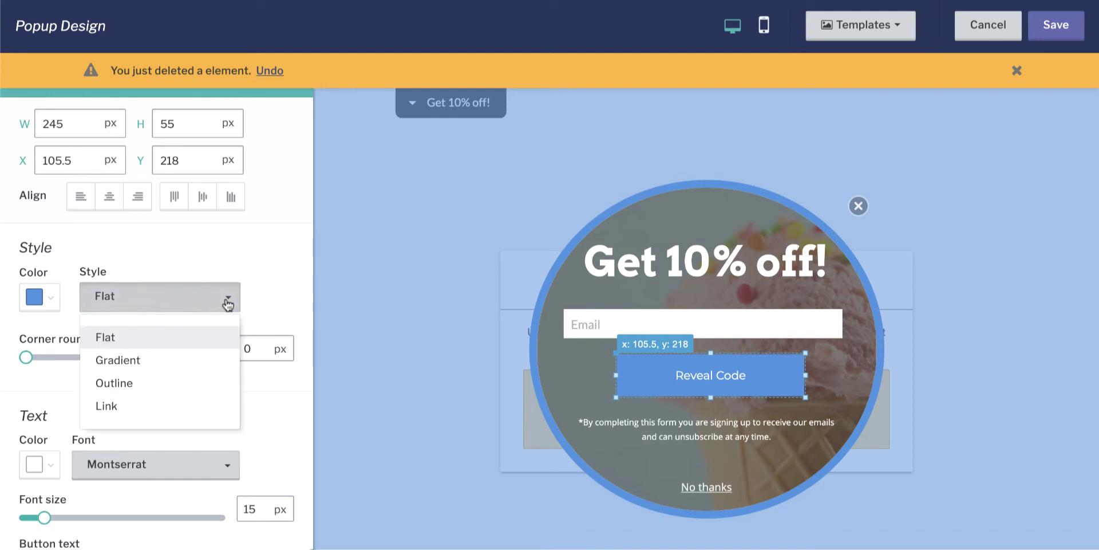
left_click(163, 364)
left_click(173, 296)
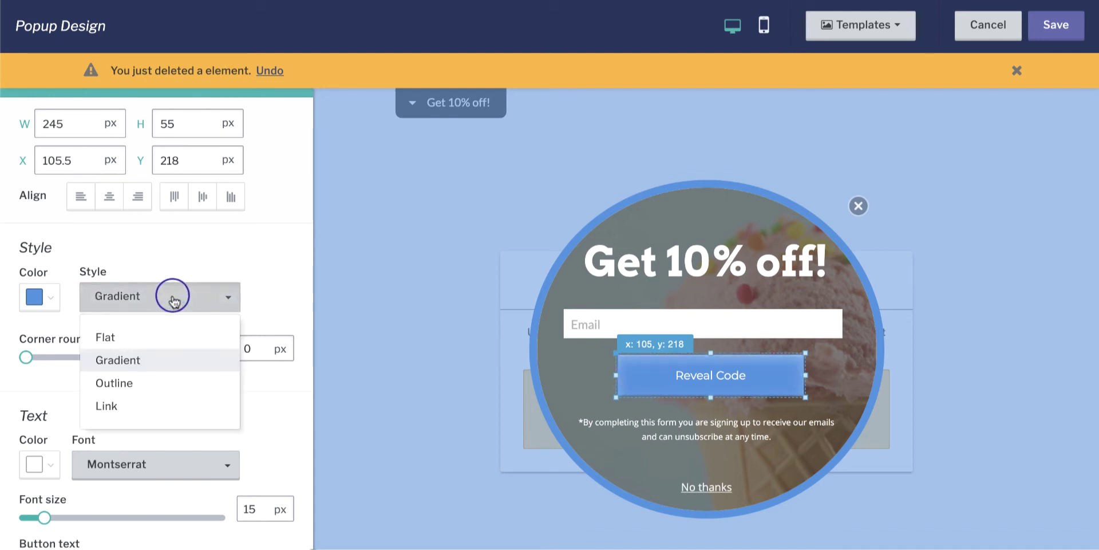
left_click(146, 382)
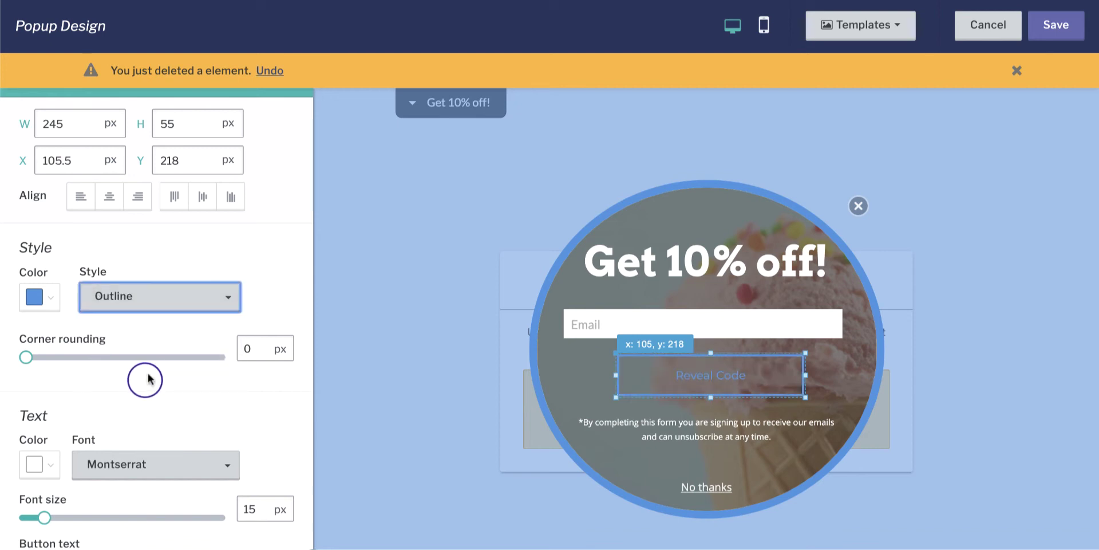
left_click(177, 309)
left_click(142, 406)
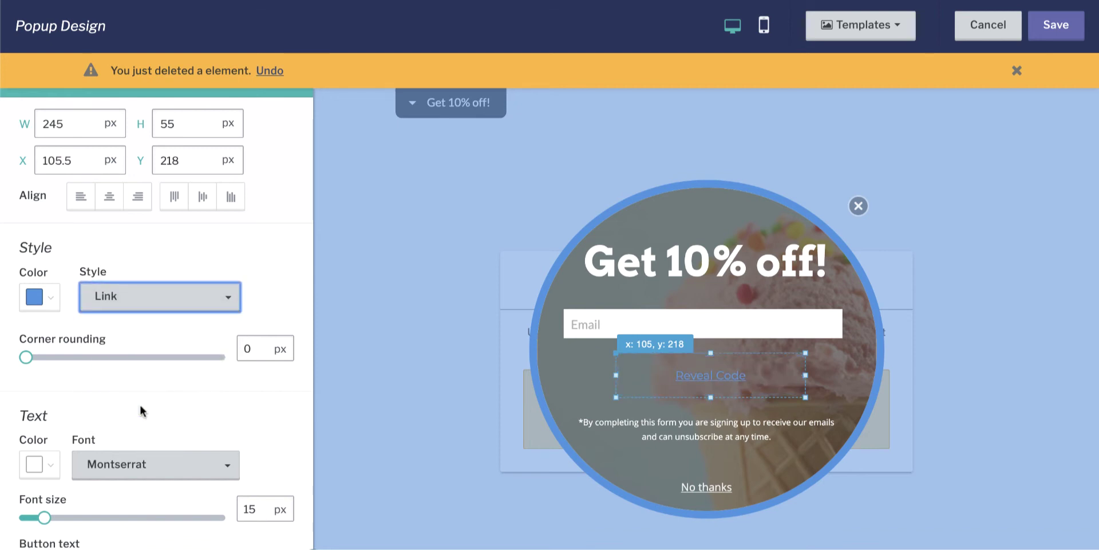
left_click(176, 299)
left_click(152, 333)
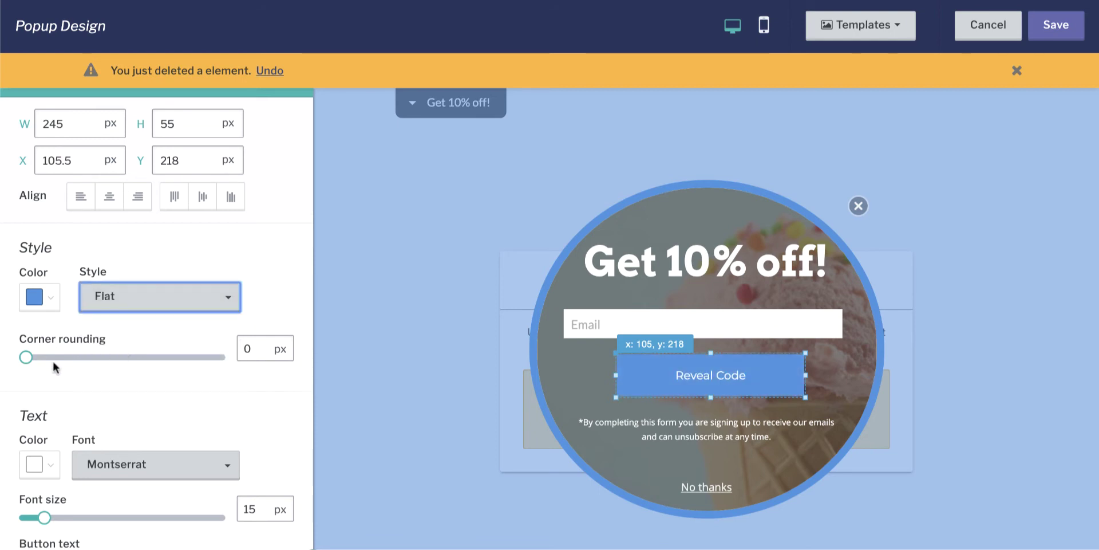
Step: Set the Reveal Code button's corner rounding to 5 px
left_click(26, 357)
left_click_drag(26, 357, 51, 358)
left_click(92, 382)
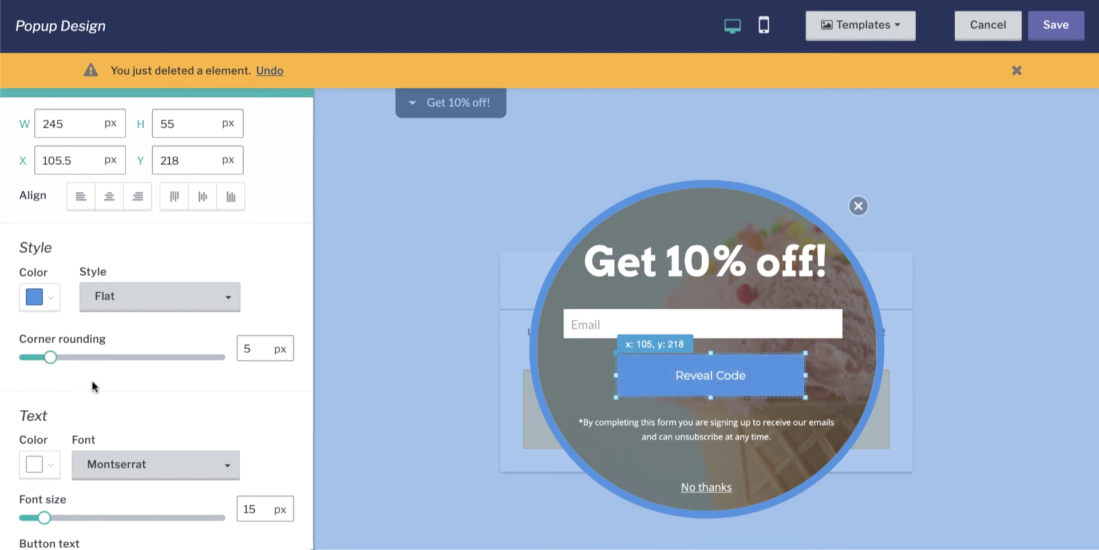
Step: Enlarge the Reveal Code button's text to a font size of 25 px, keeping its wording
scroll(89, 373, "down", 3)
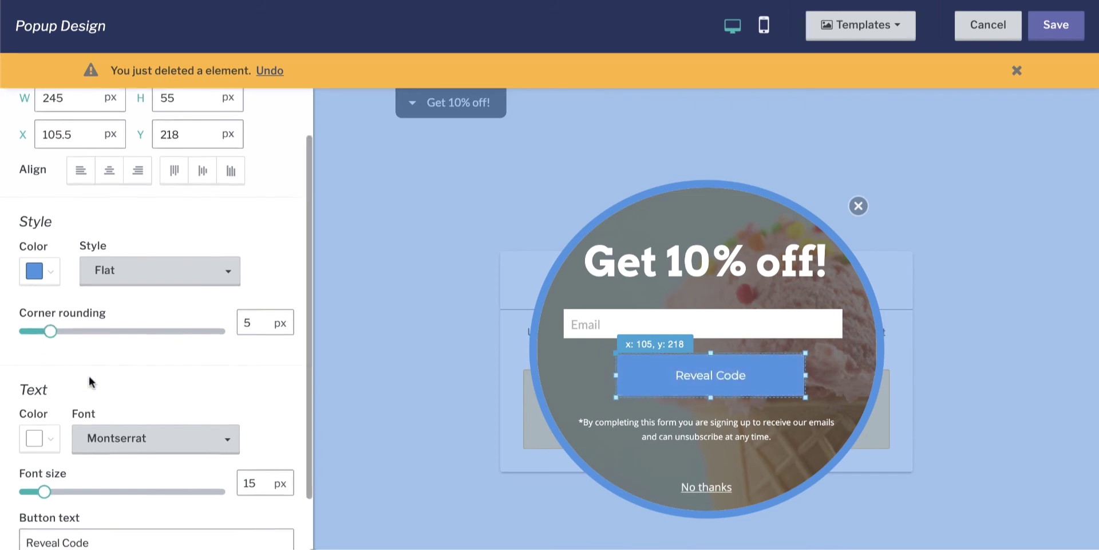
scroll(88, 376, "down", 2)
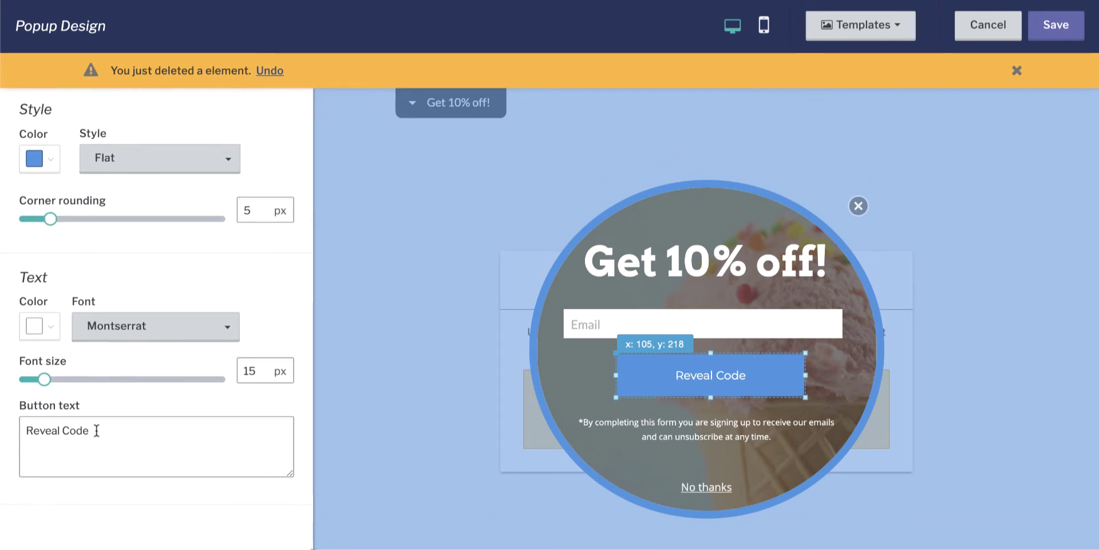
left_click_drag(96, 430, 23, 432)
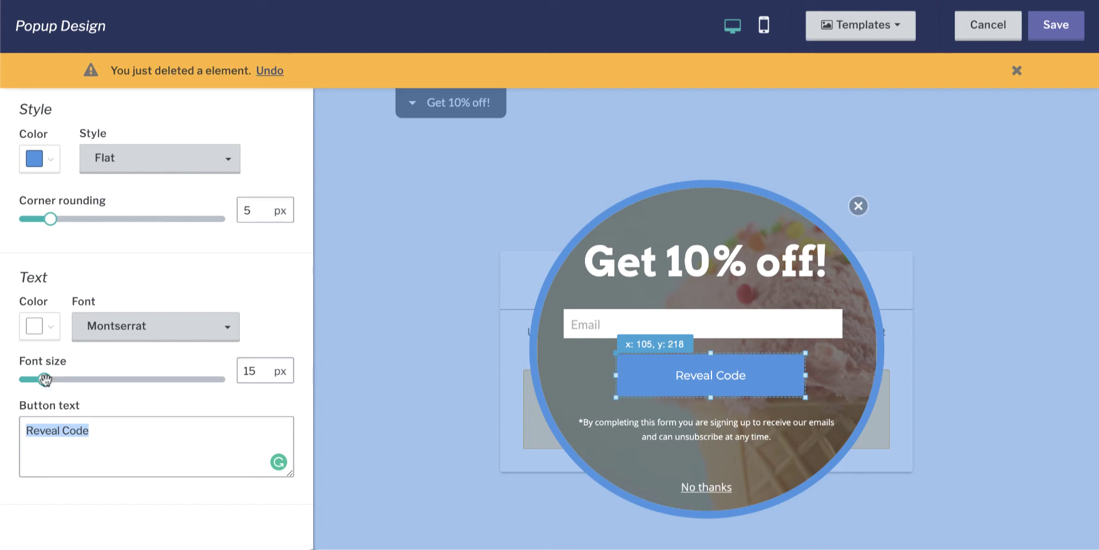
left_click_drag(45, 379, 73, 379)
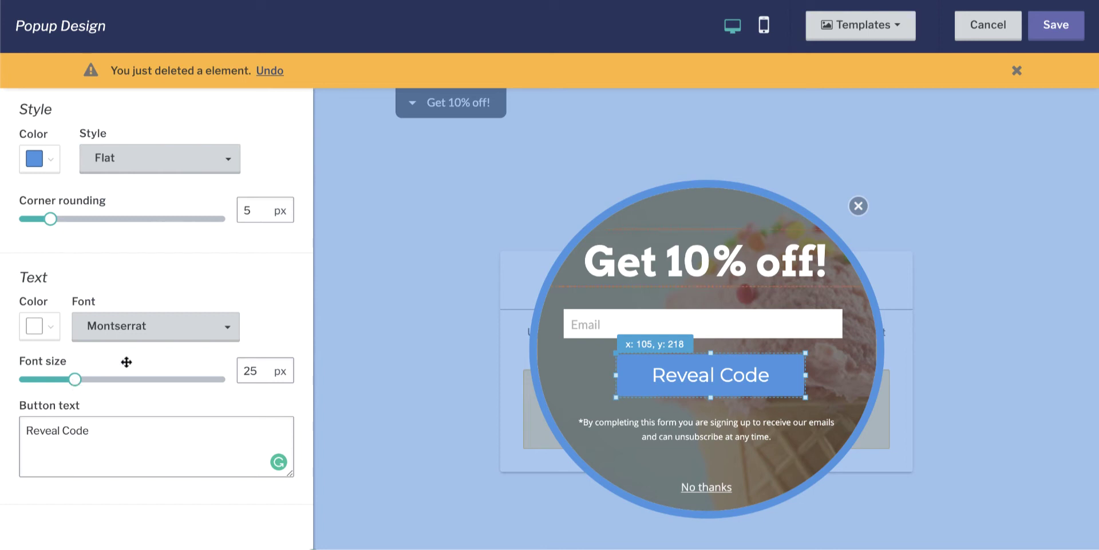
Step: Dismiss the deleted-element notice, leave the button settings and save the popup design
left_click(1016, 71)
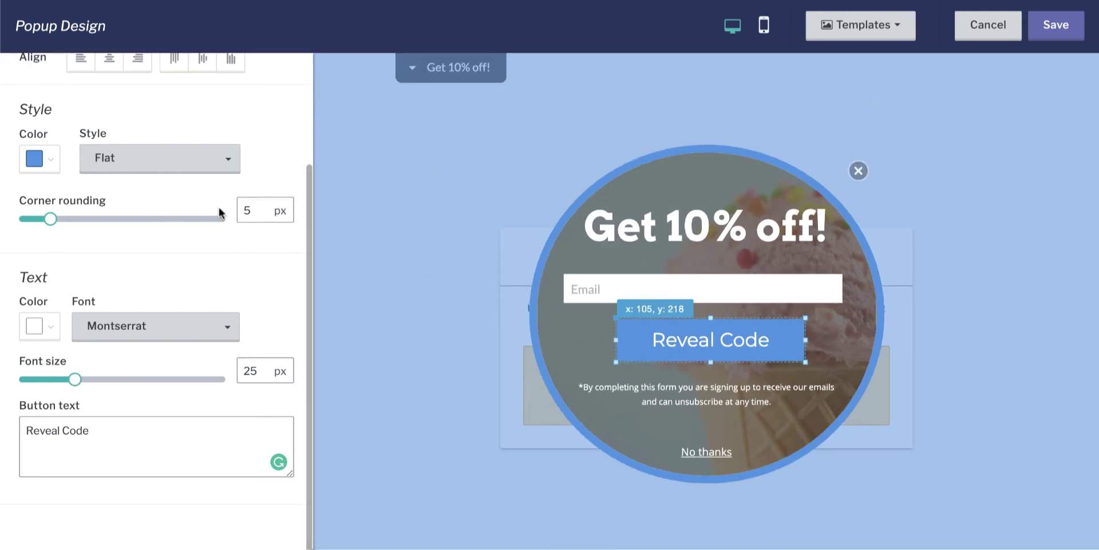
scroll(218, 205, "up", 5)
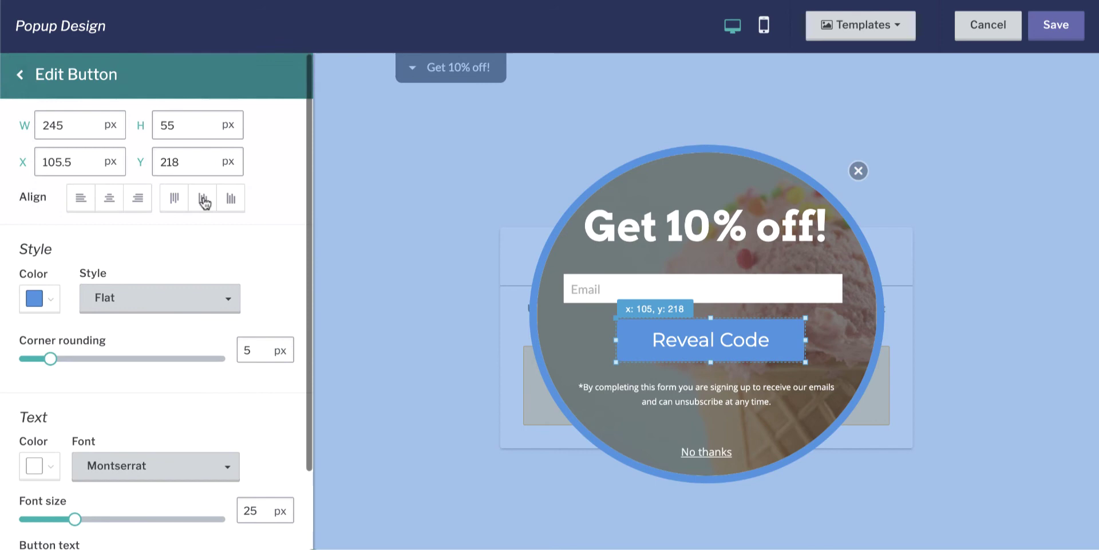
left_click(20, 74)
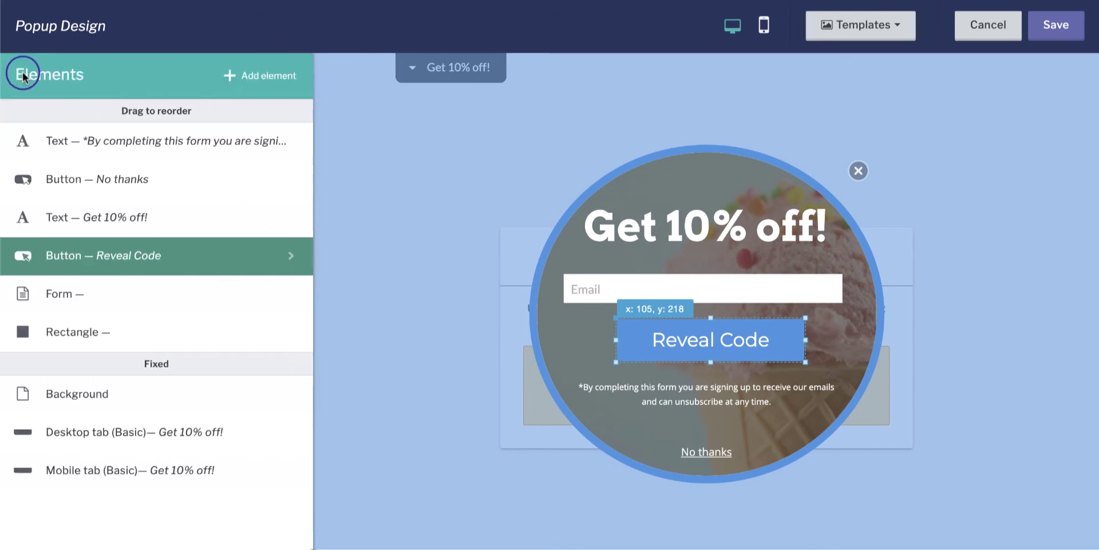
left_click(1055, 26)
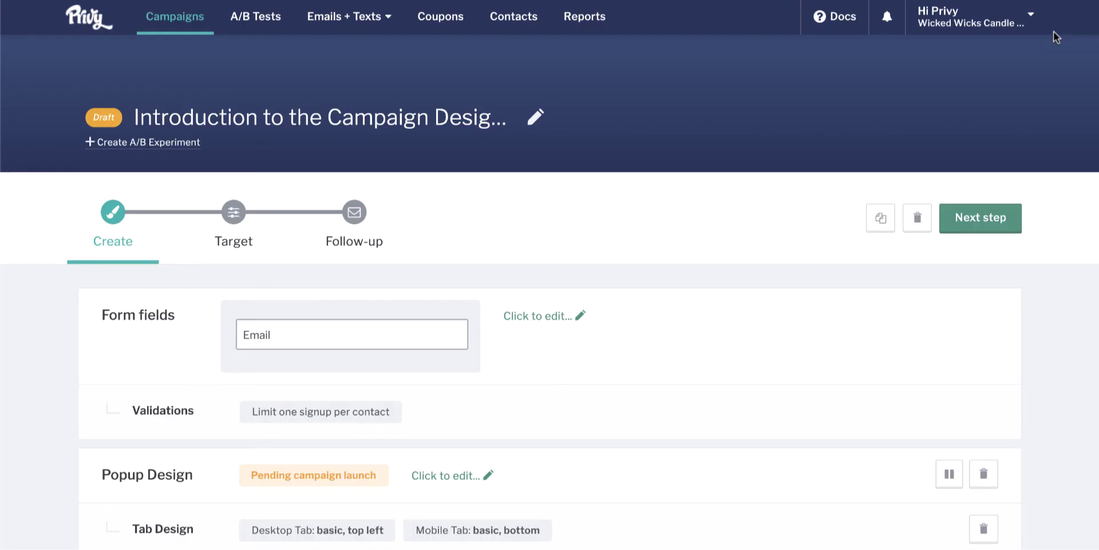
Step: Reopen the campaign's popup design for editing and open the settings of its Form element
left_click(424, 475)
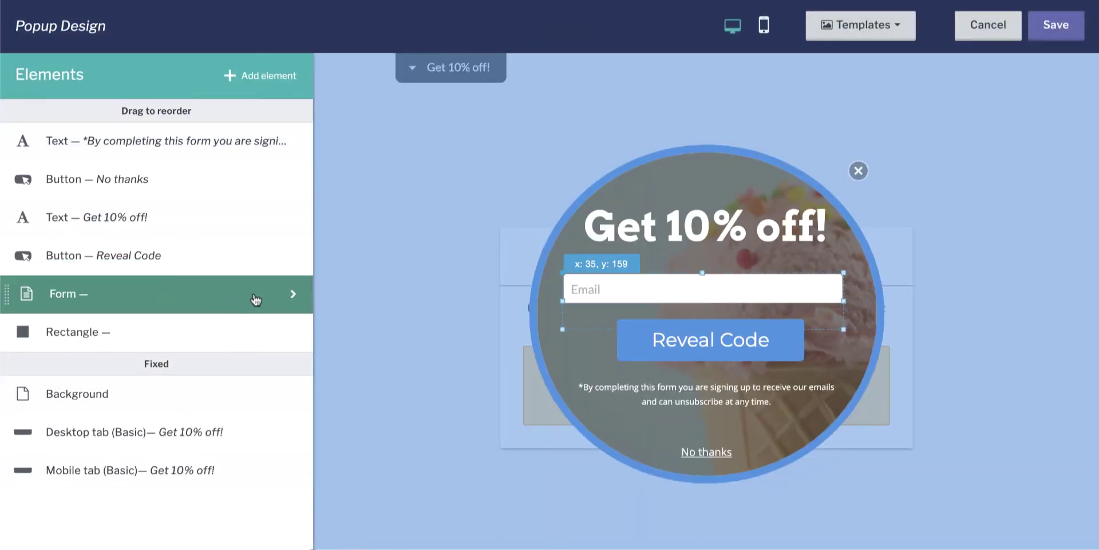
left_click(293, 299)
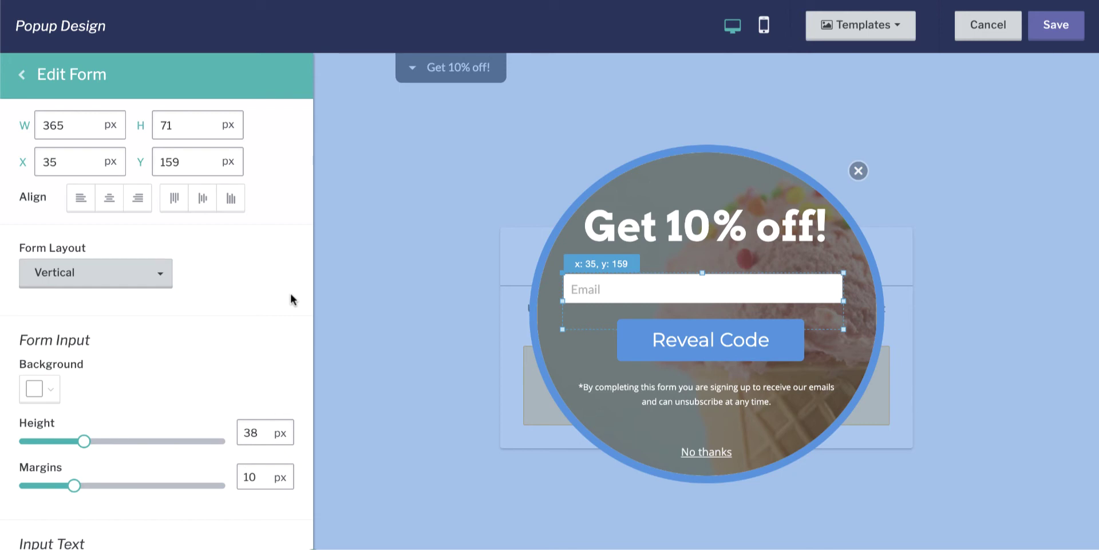
Step: Try the blue 4A90E2 as the form input's background color and restore it to white FFFFFF
left_click(50, 390)
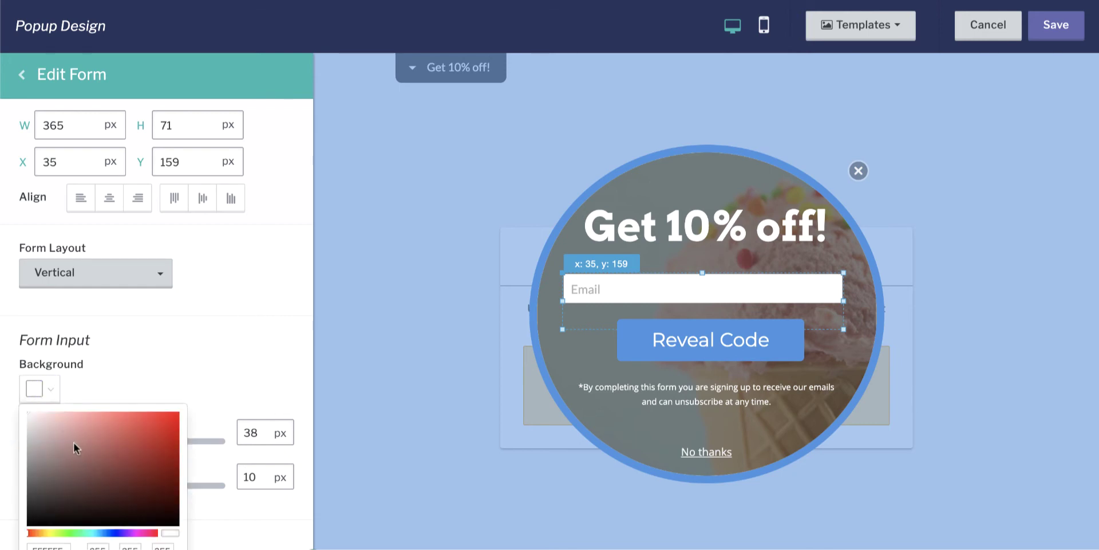
scroll(74, 441, "down", 2)
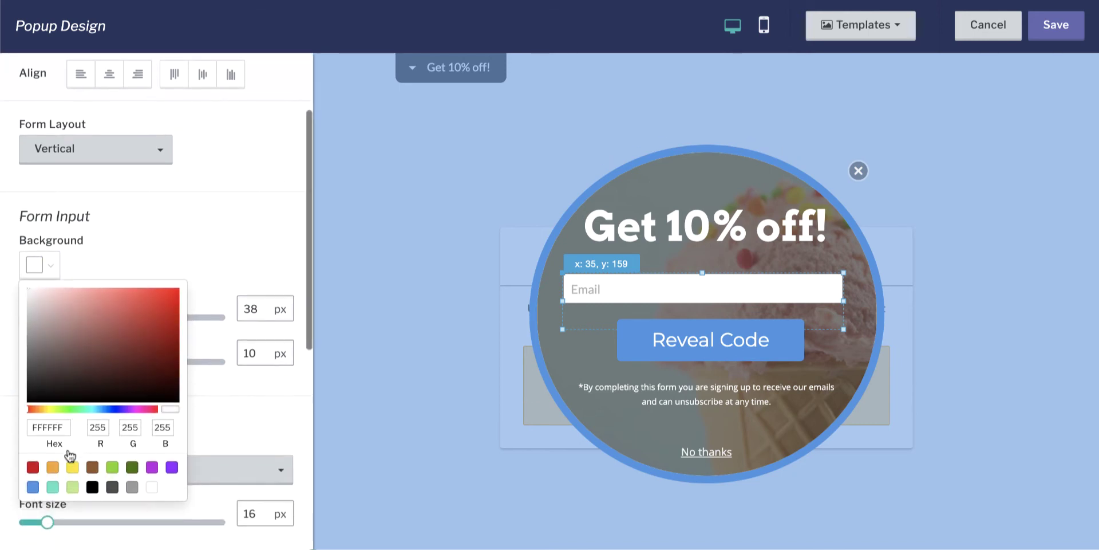
left_click(32, 487)
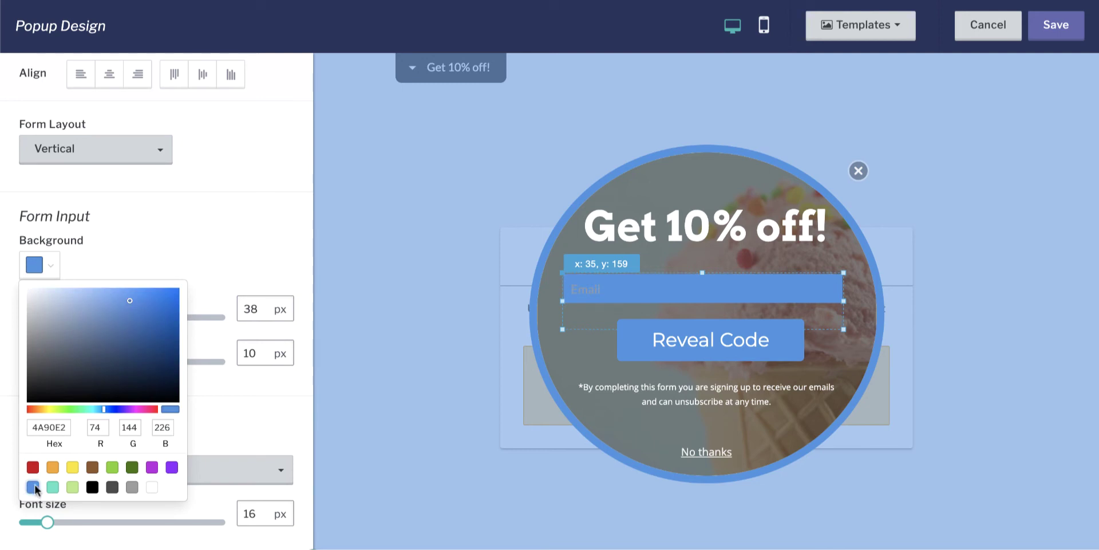
left_click(151, 487)
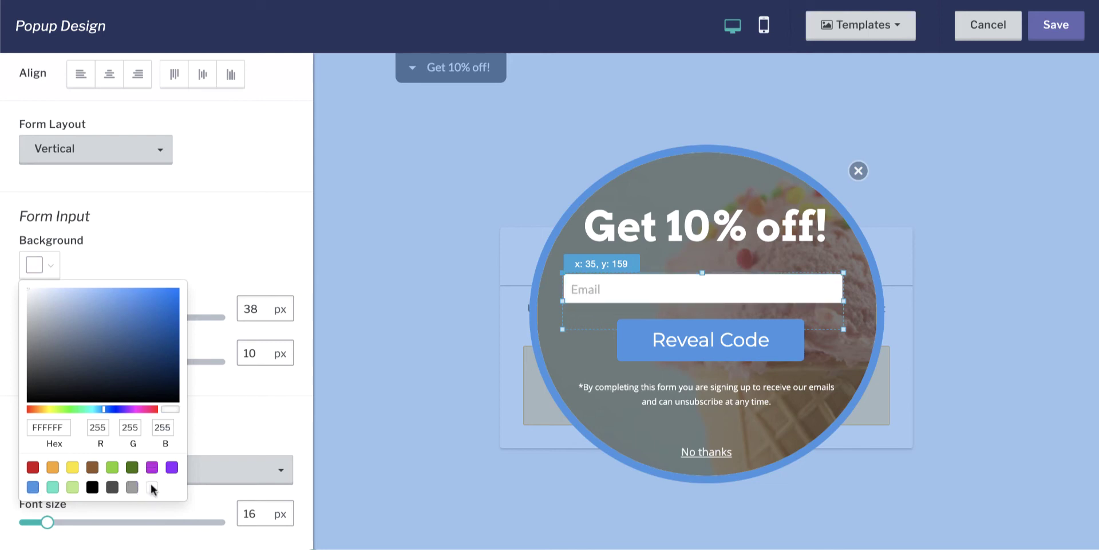
left_click(54, 265)
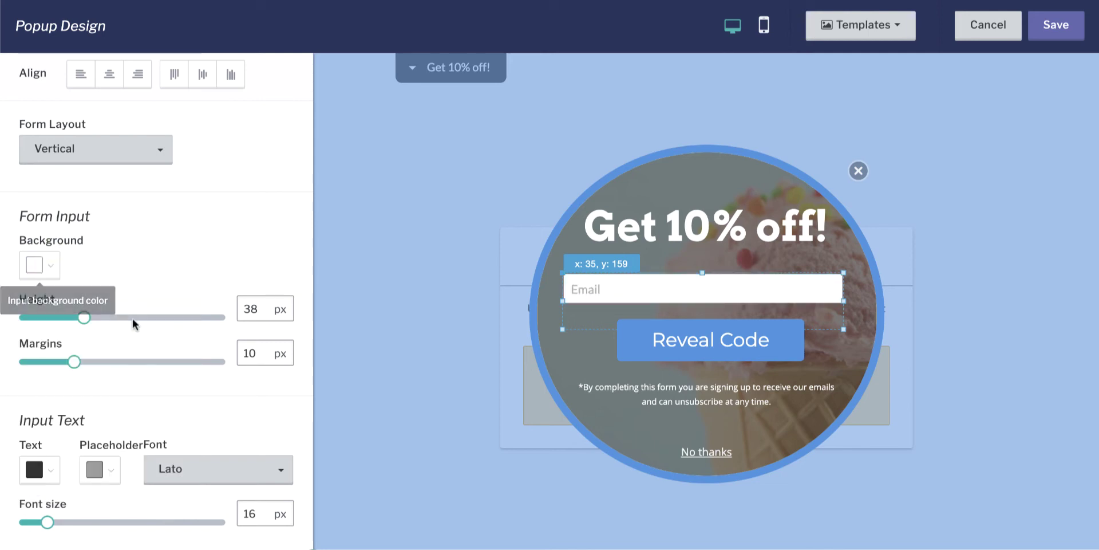
Step: Set the form input's placeholder color to the blue 4A90E2
scroll(134, 320, "down", 2)
scroll(134, 319, "down", 1)
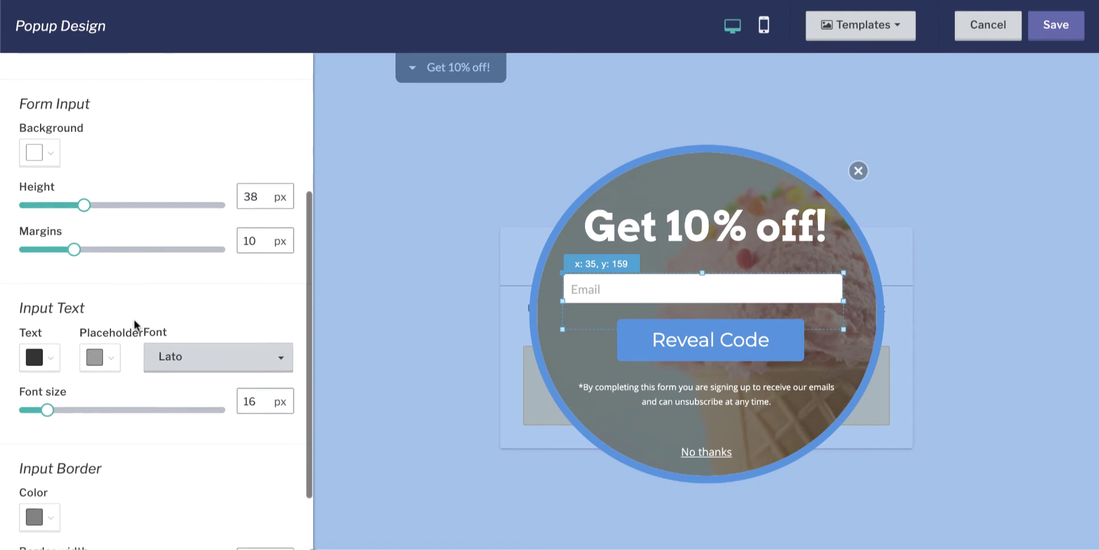
left_click(109, 352)
scroll(126, 429, "down", 1)
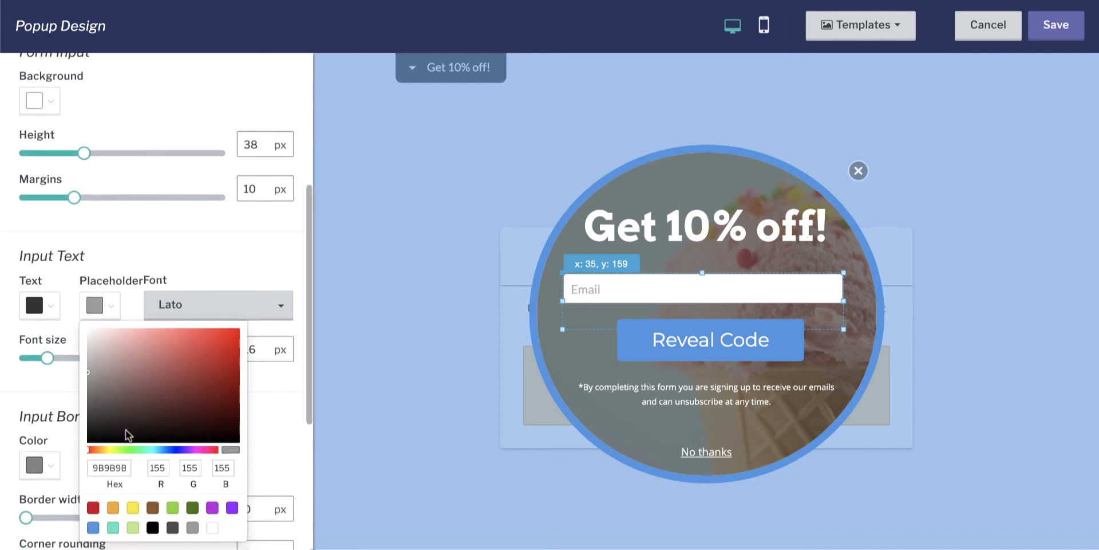
left_click(95, 520)
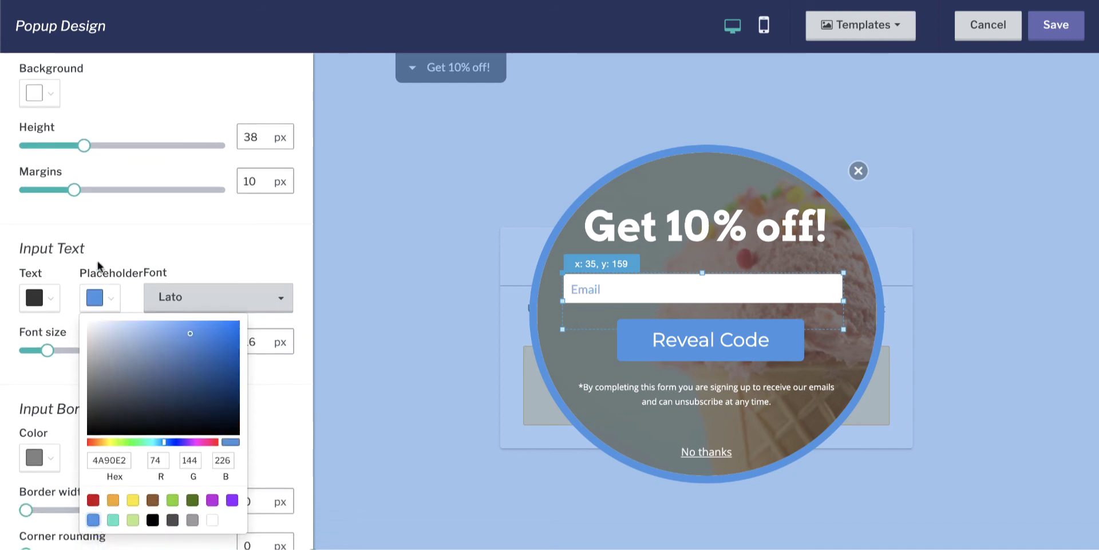
Step: Set the form's input text color to the same blue, 4A90E2
left_click(55, 303)
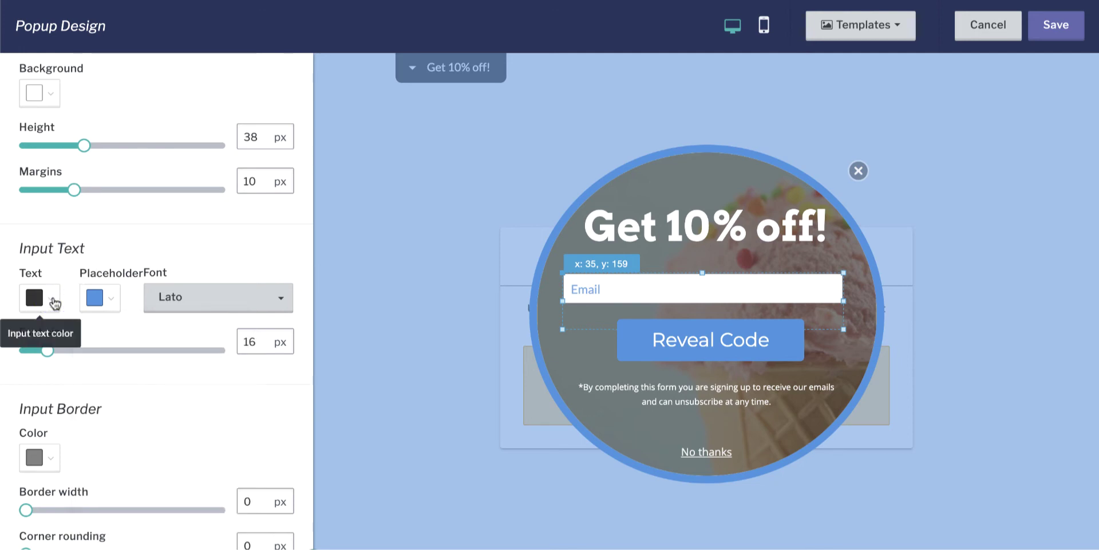
left_click(55, 303)
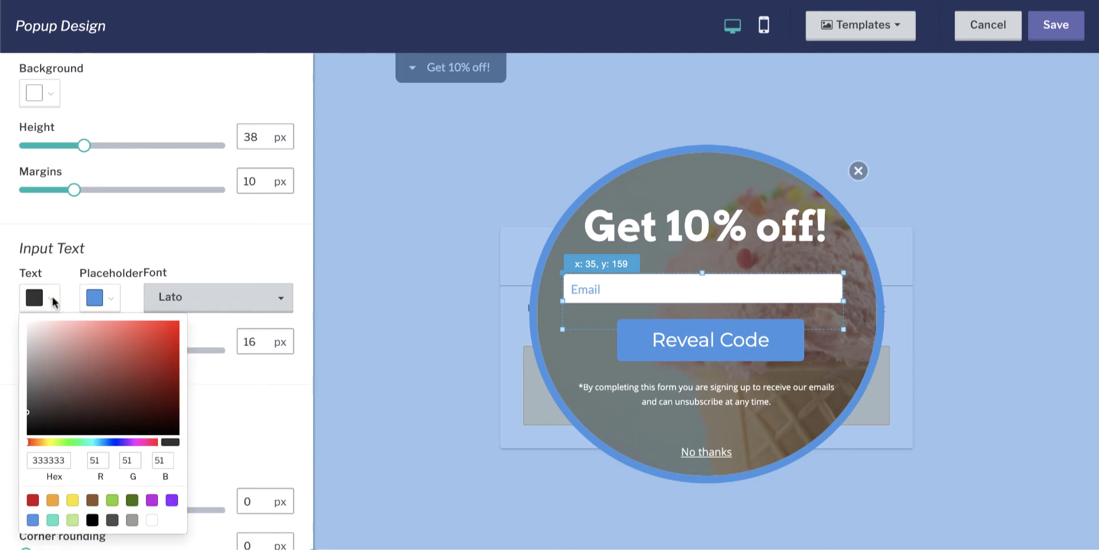
left_click(34, 520)
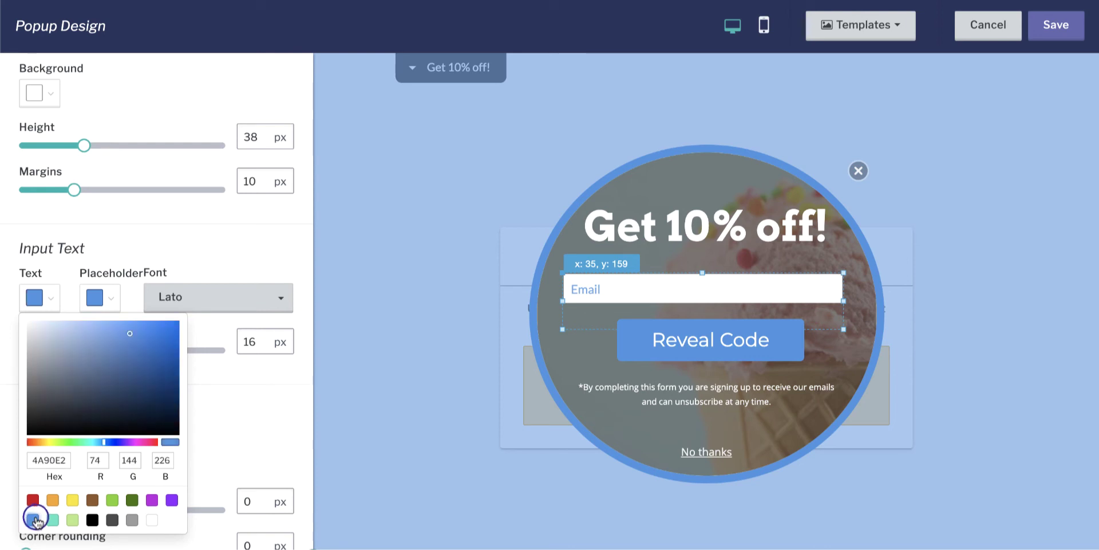
left_click(207, 408)
Step: Increase the form's input text font size to 19 px and save the popup design
left_click_drag(46, 350, 56, 351)
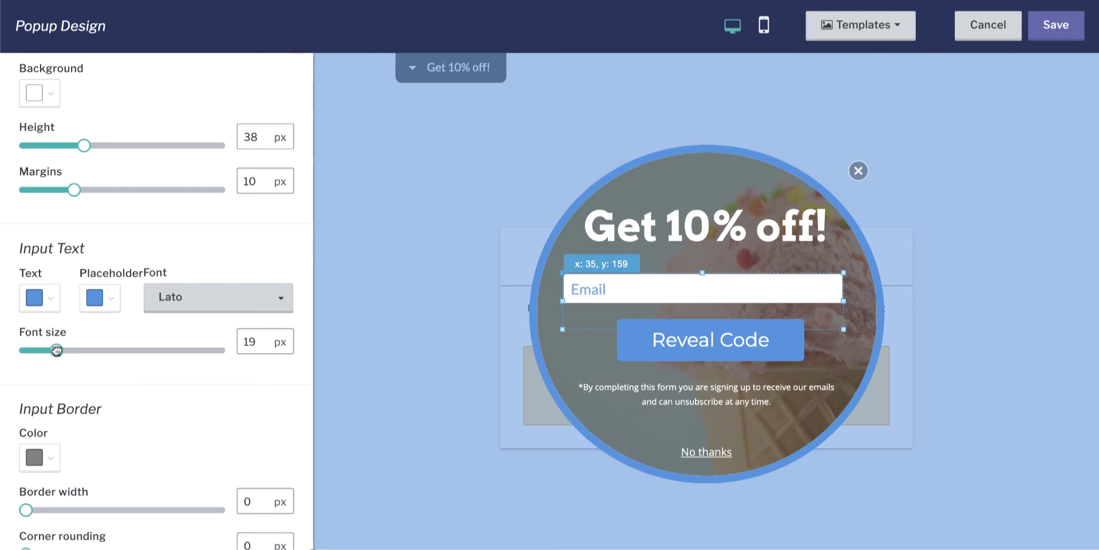
left_click(116, 402)
left_click(1056, 39)
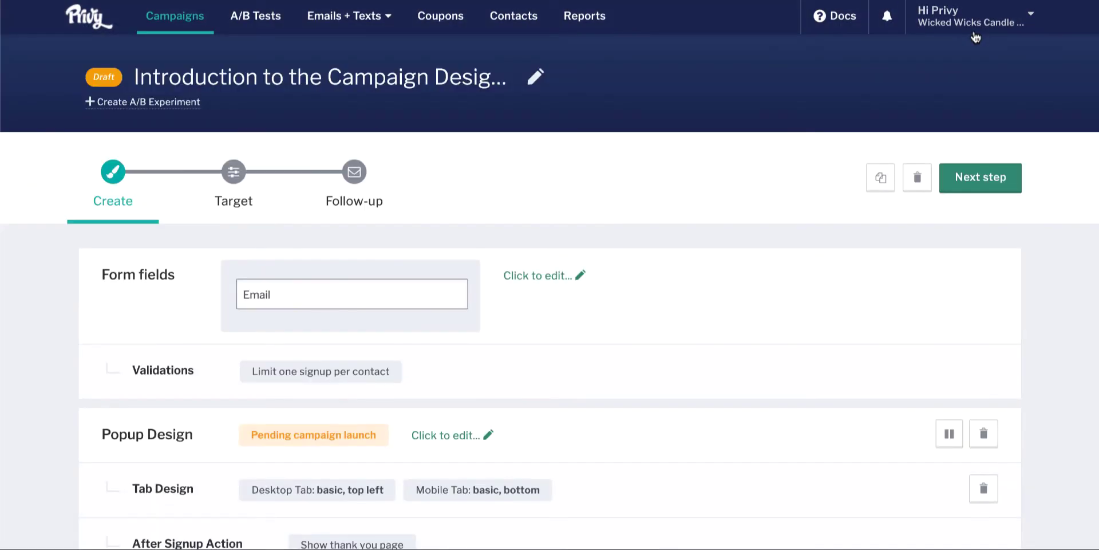
Step: Change the label of the campaign's Email form field to "Enter your email" and save the form fields
left_click(543, 278)
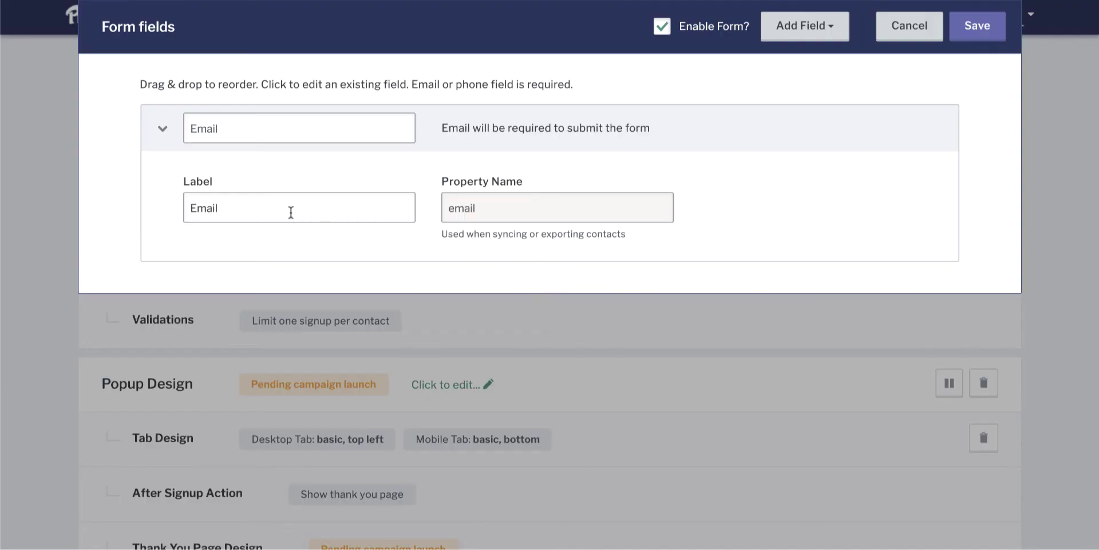
left_click_drag(275, 208, 175, 211)
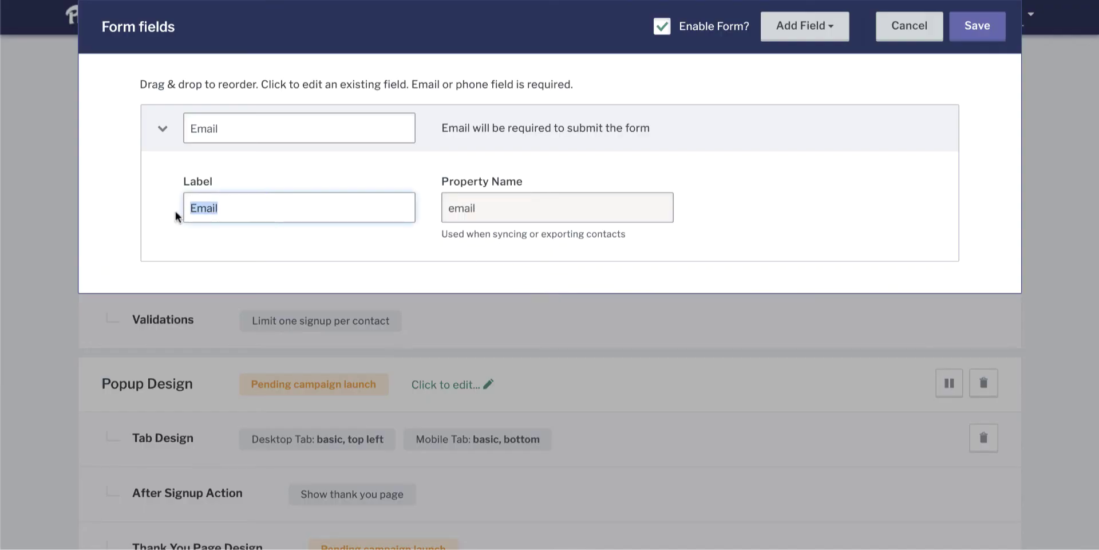
type("Enter your")
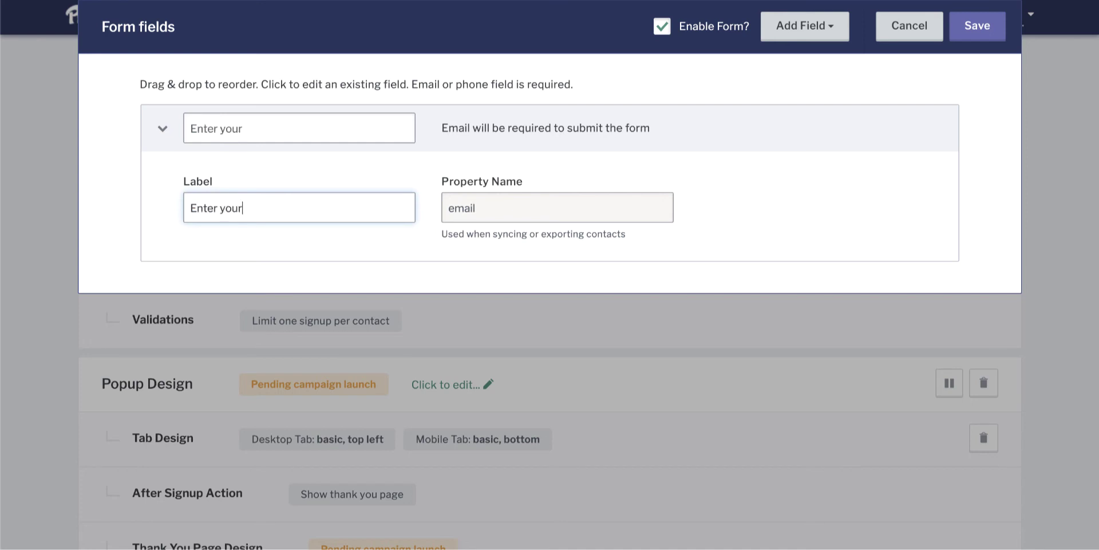
type(" email")
left_click(976, 34)
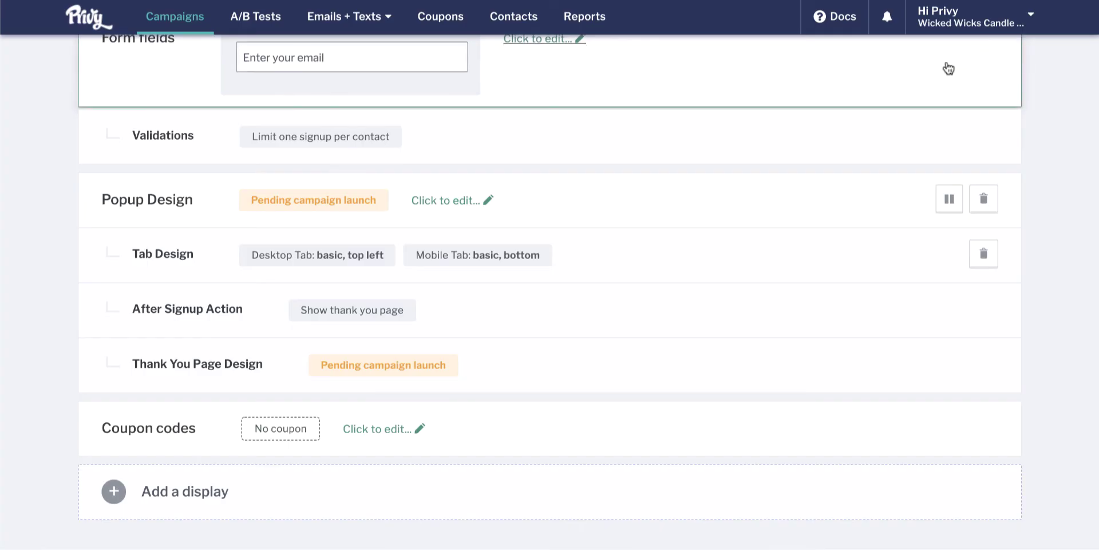
Step: Reopen the campaign's popup design for editing
scroll(916, 94, "up", 4)
scroll(918, 92, "up", 5)
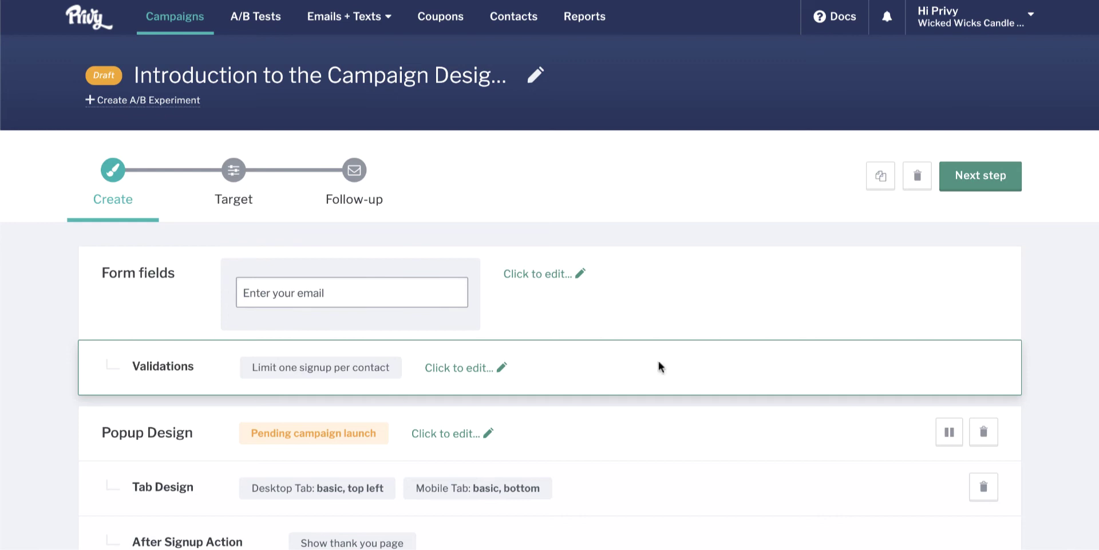
left_click(463, 429)
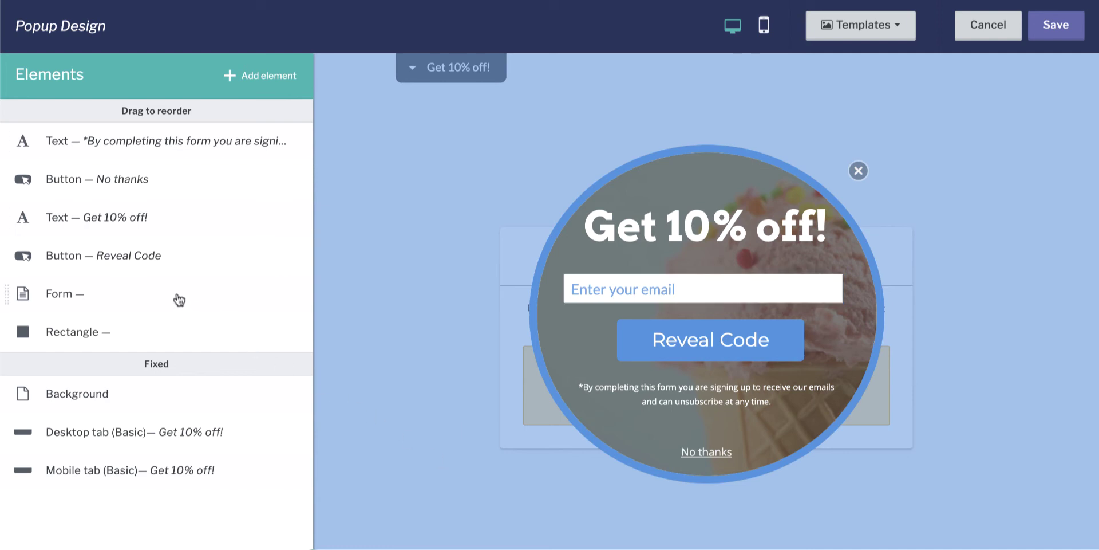
Step: Examine the wording and formatting of the signup disclaimer text element and return to the elements list
left_click(175, 145)
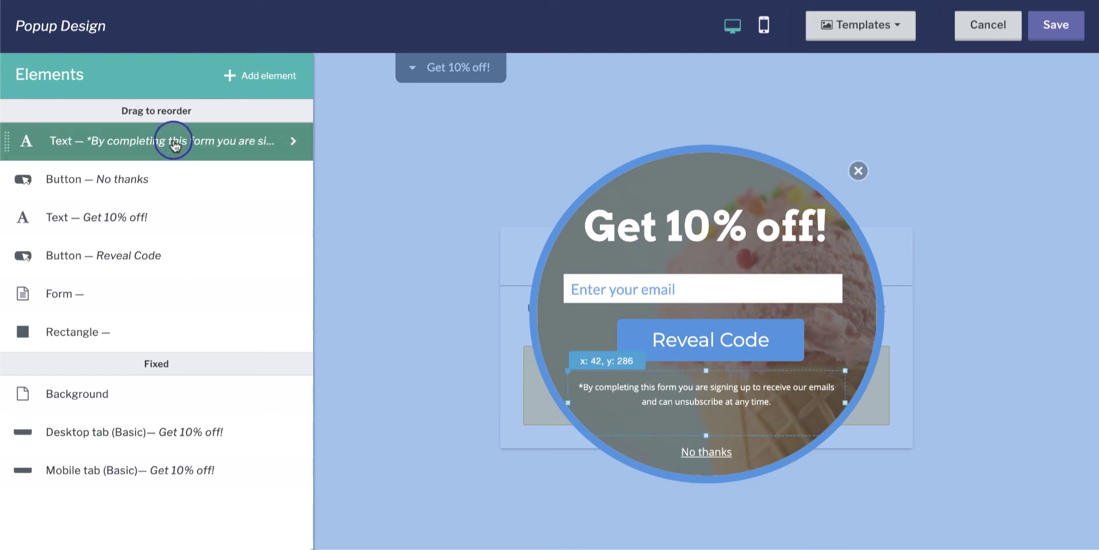
left_click(292, 141)
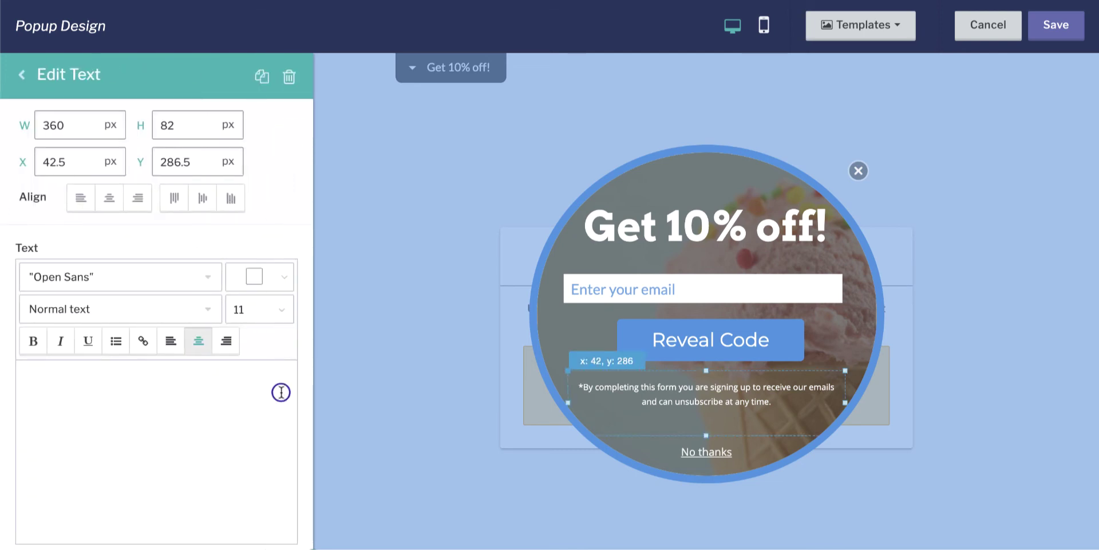
left_click_drag(221, 395, 20, 373)
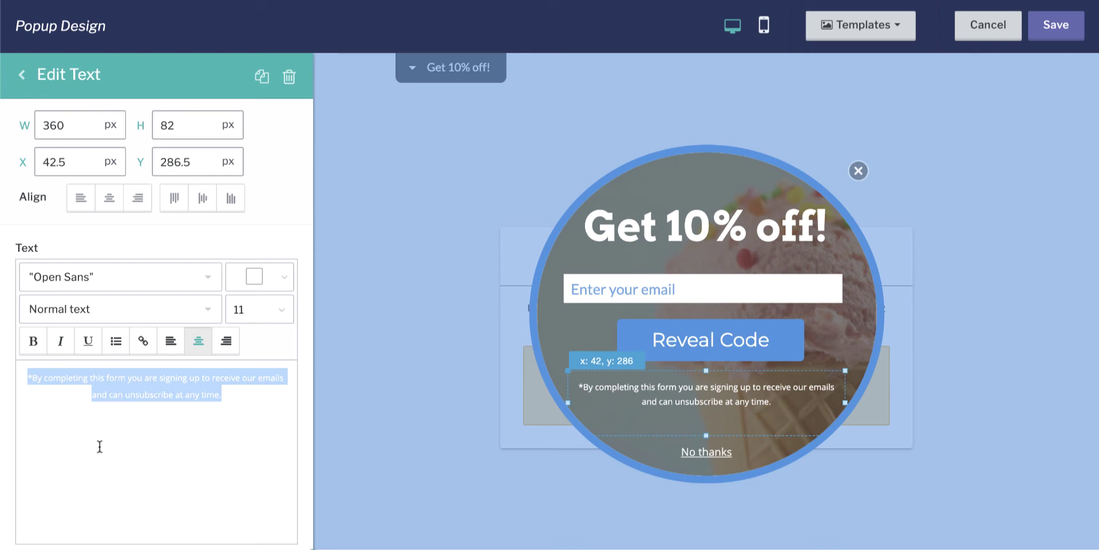
left_click(20, 75)
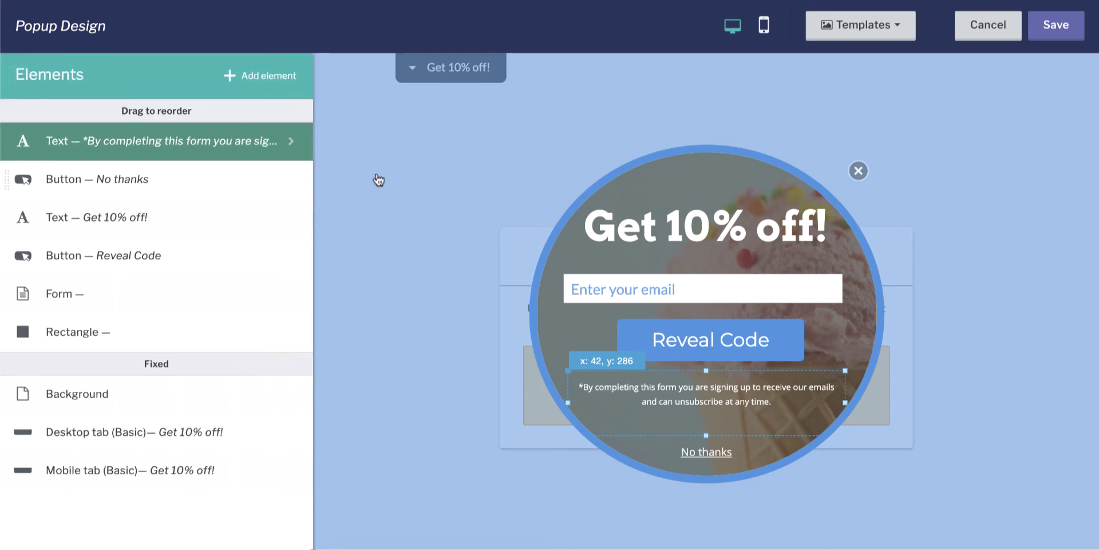
Step: Open the settings of the No thanks button and review its available styles, keeping Link
left_click(137, 182)
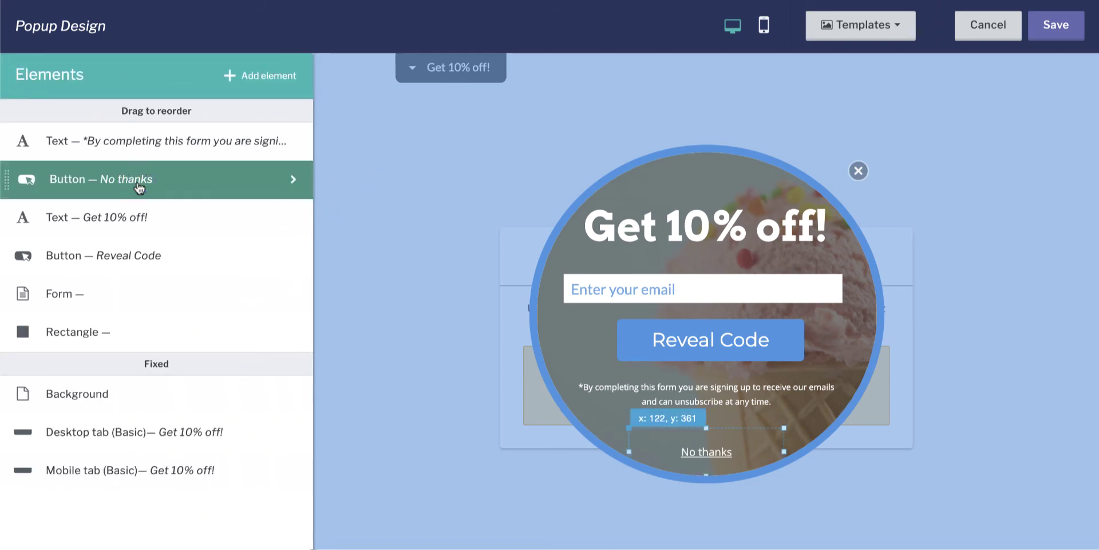
left_click(269, 180)
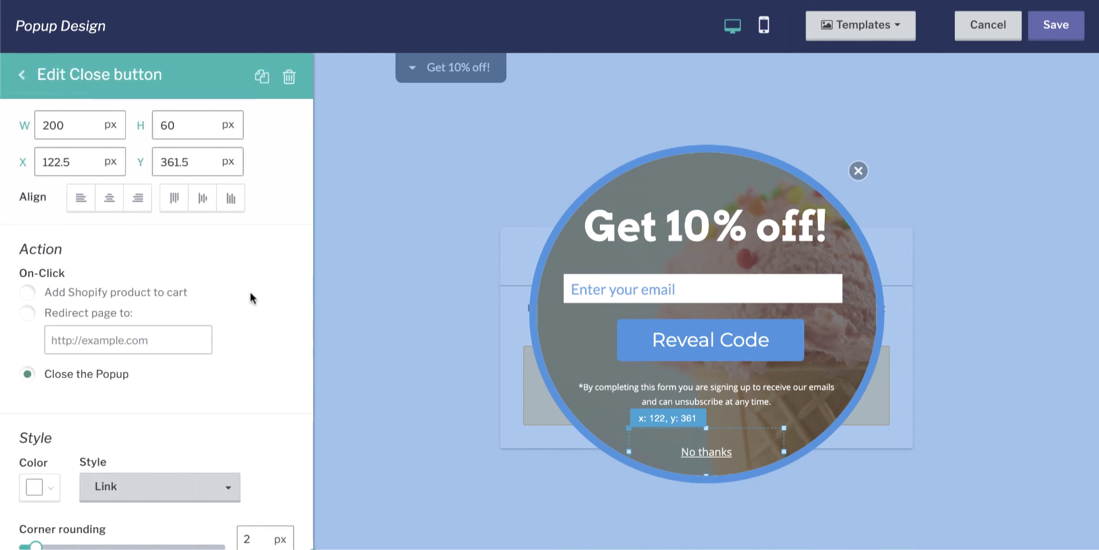
scroll(250, 297, "down", 4)
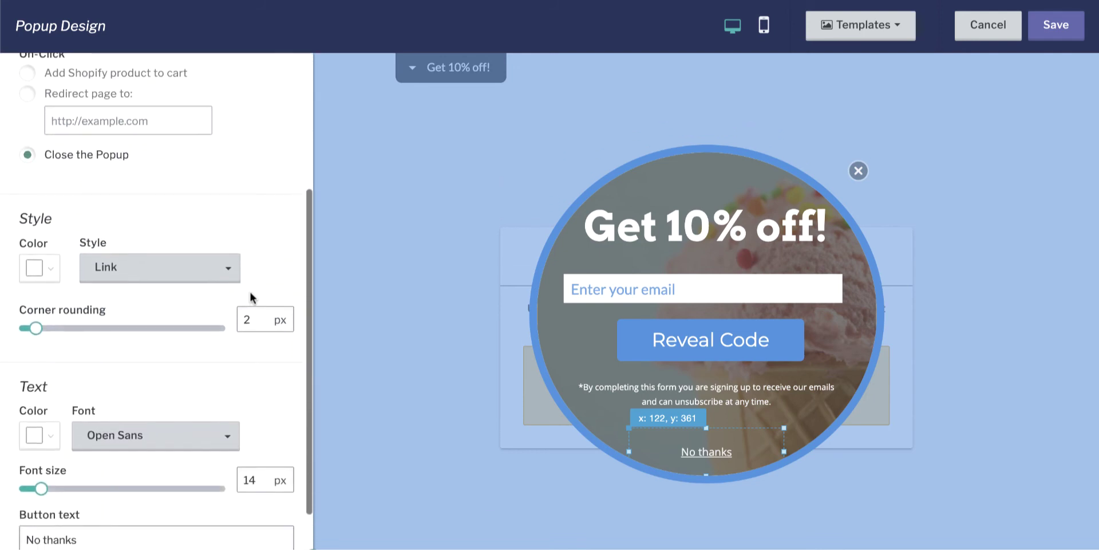
left_click(228, 273)
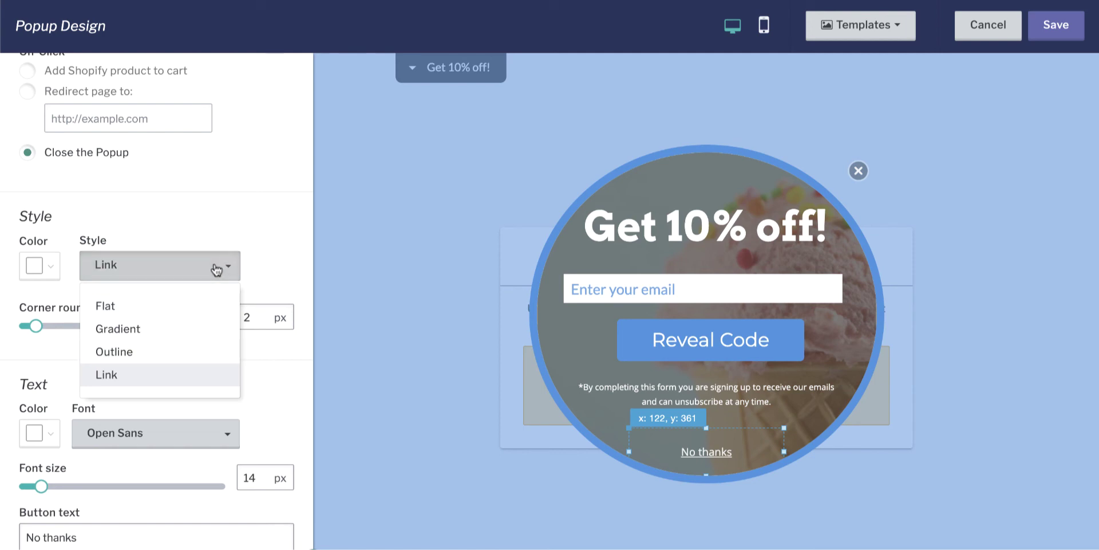
left_click(216, 268)
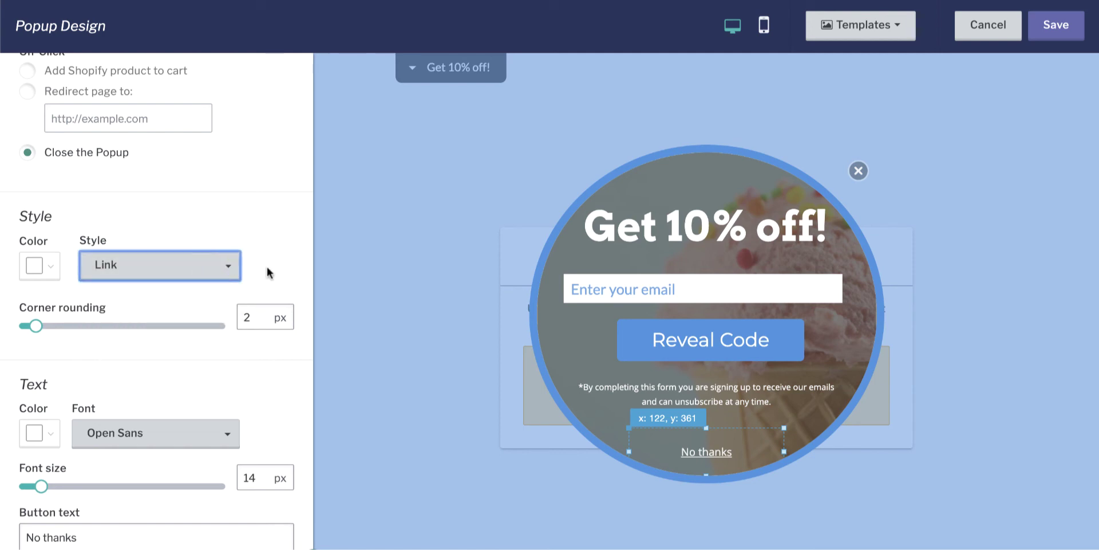
Step: Change the close button's text to "No thank you" and return to the elements list
scroll(267, 273, "down", 1)
left_click(134, 480)
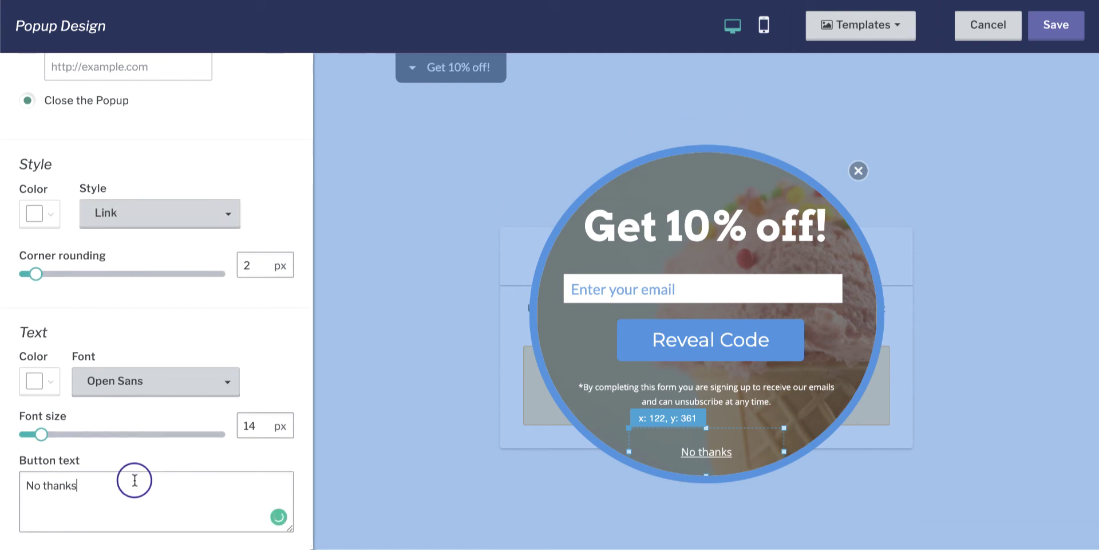
key("BackSpace")
type("you")
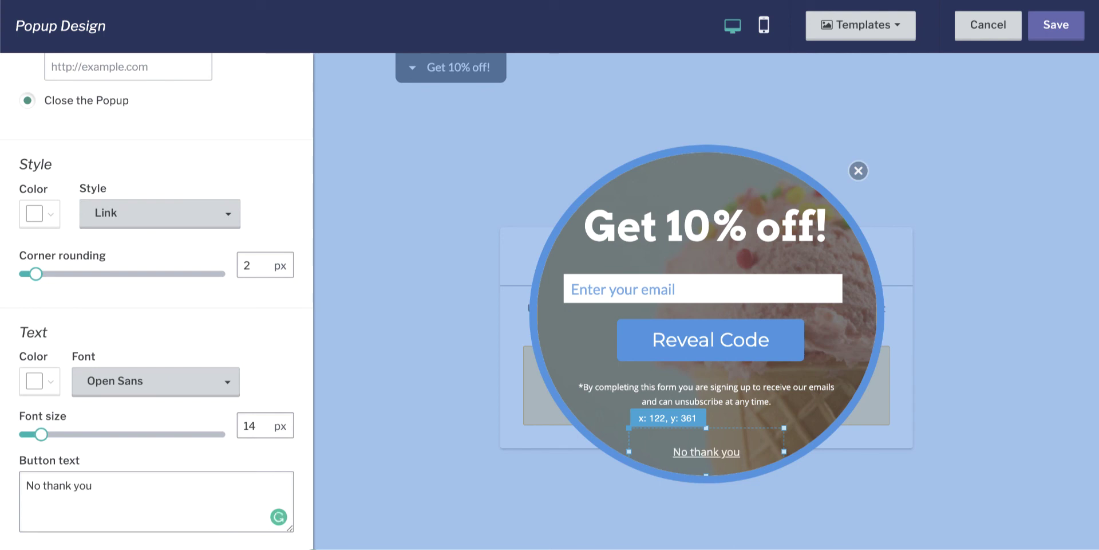
left_click(520, 473)
left_click(857, 171)
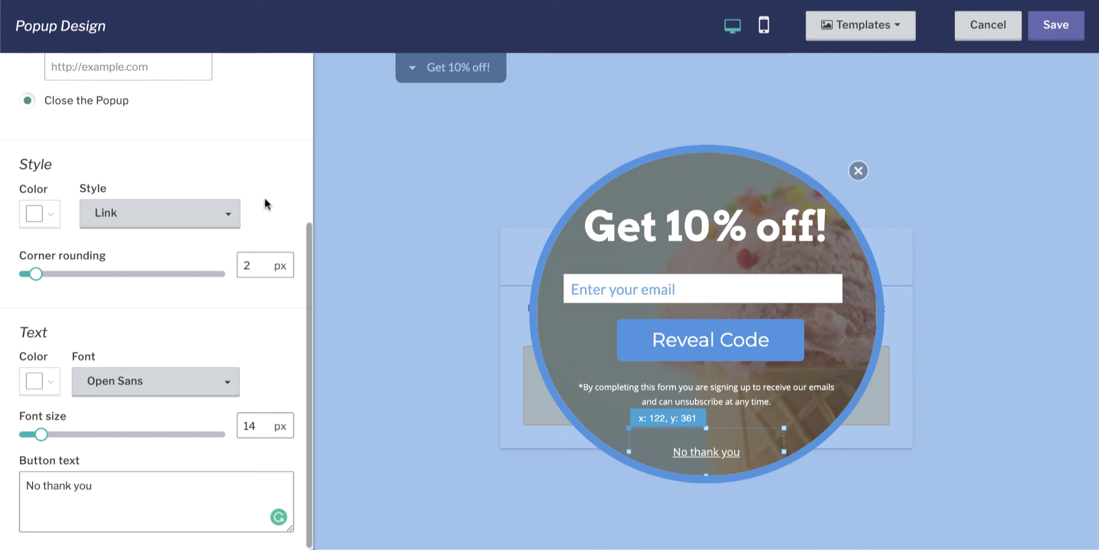
scroll(264, 196, "up", 5)
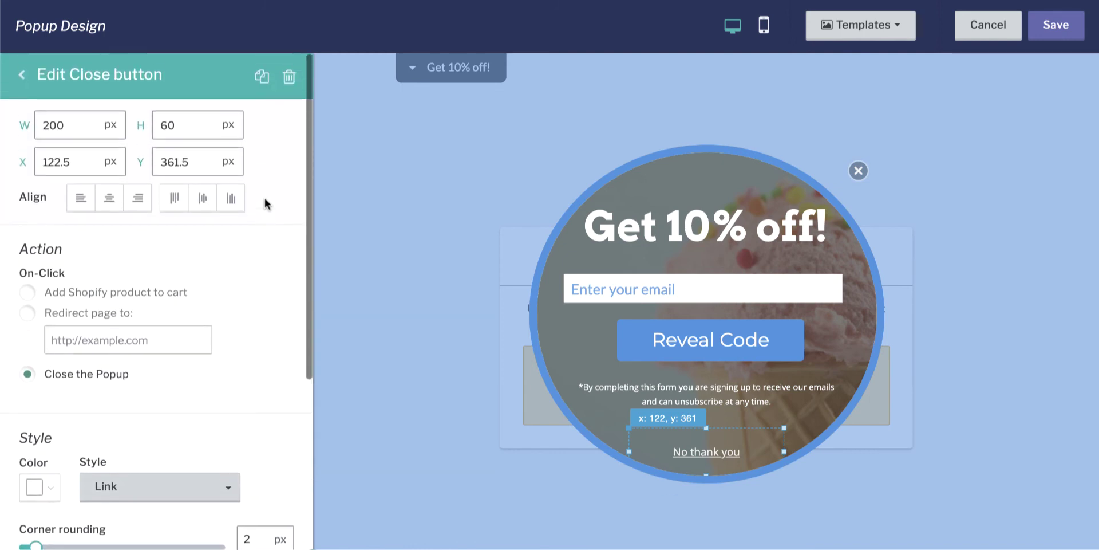
left_click(21, 75)
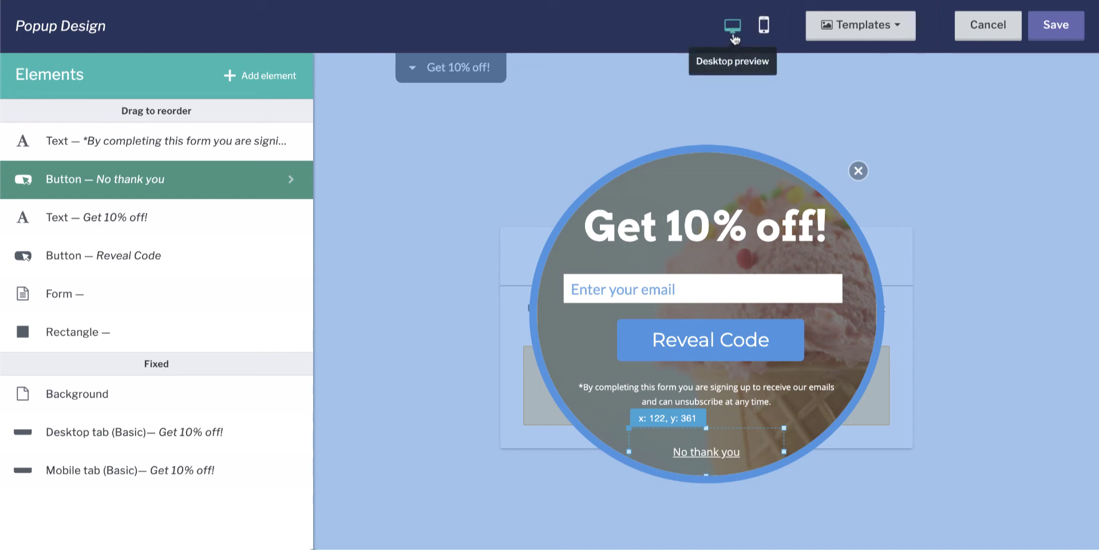
Step: Check the popup design in the mobile preview and switch back to the desktop preview
left_click(764, 38)
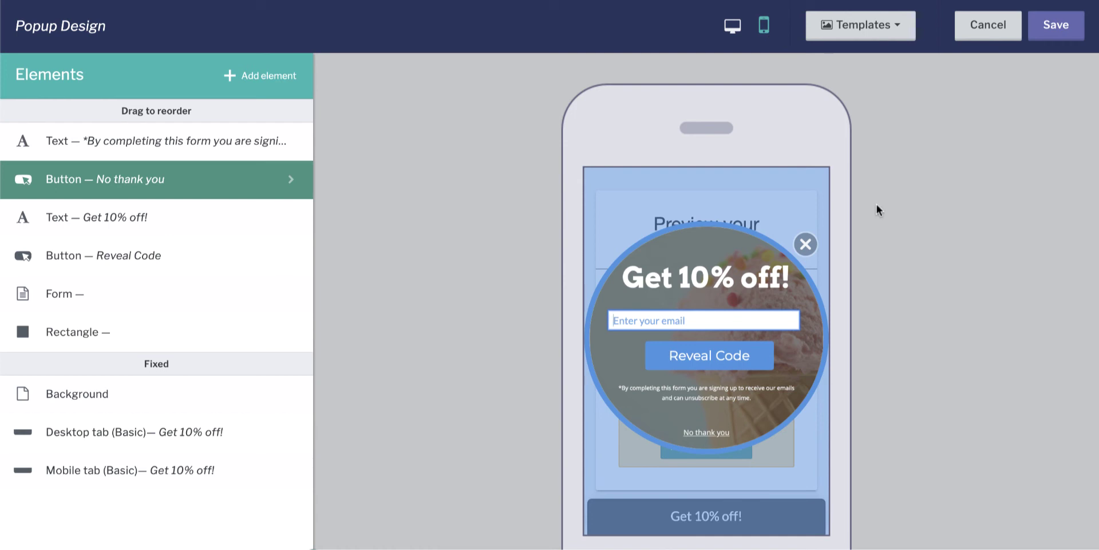
left_click(732, 27)
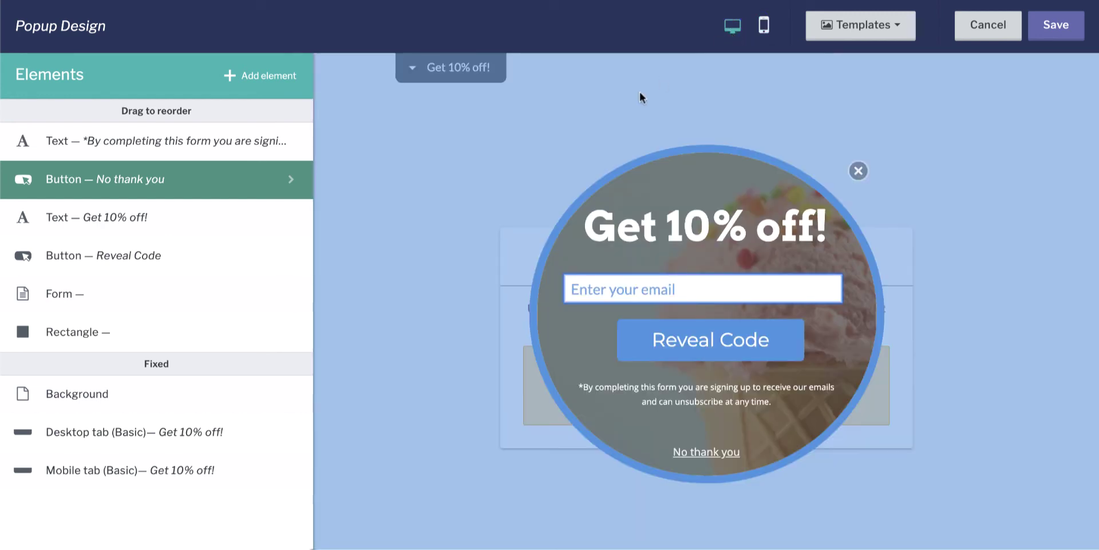
Step: Add an HTML element to the popup and place it above the "Get 10% off!" headline
left_click(468, 285)
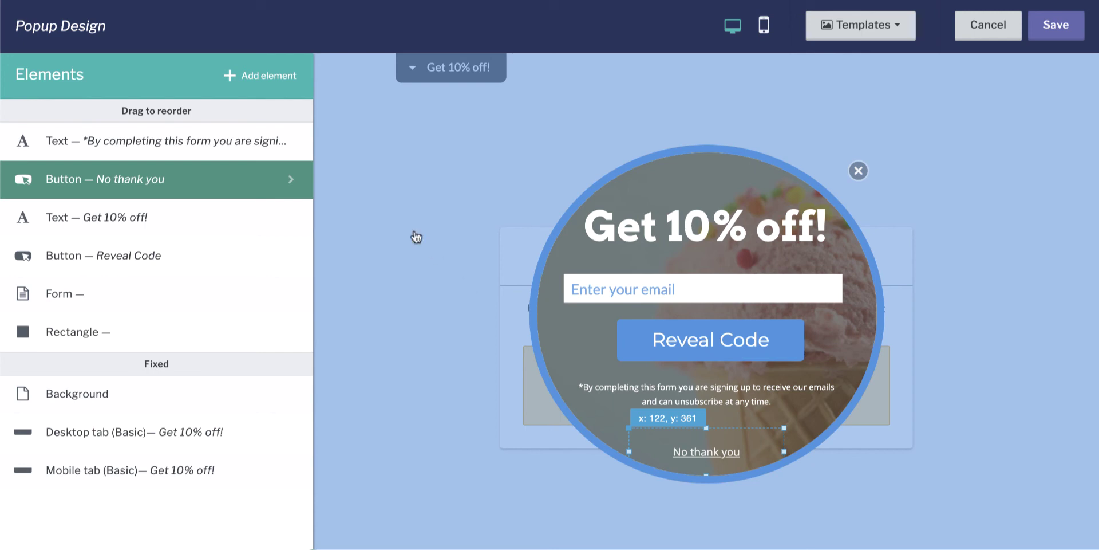
left_click(265, 82)
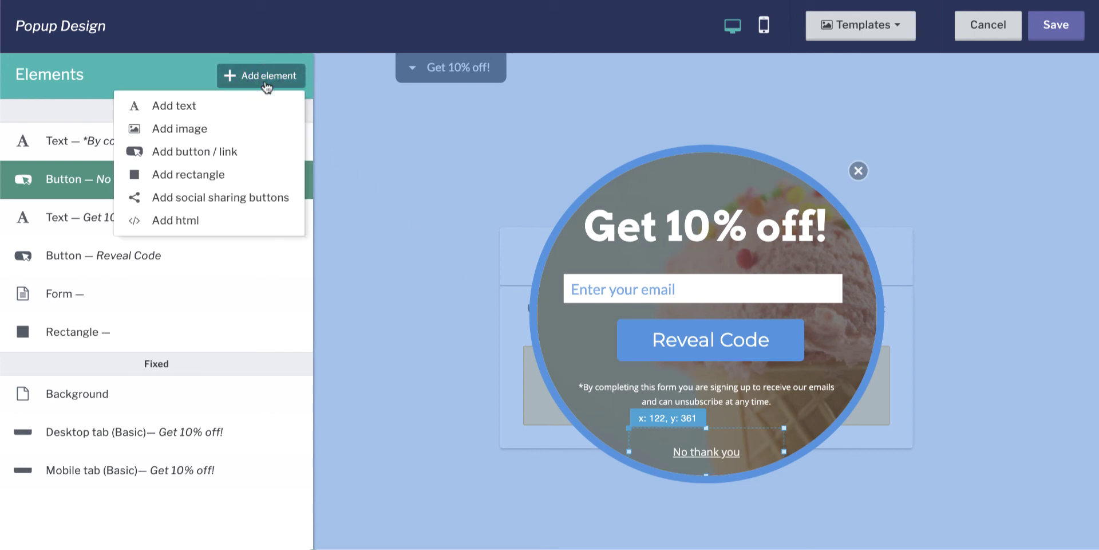
left_click(206, 226)
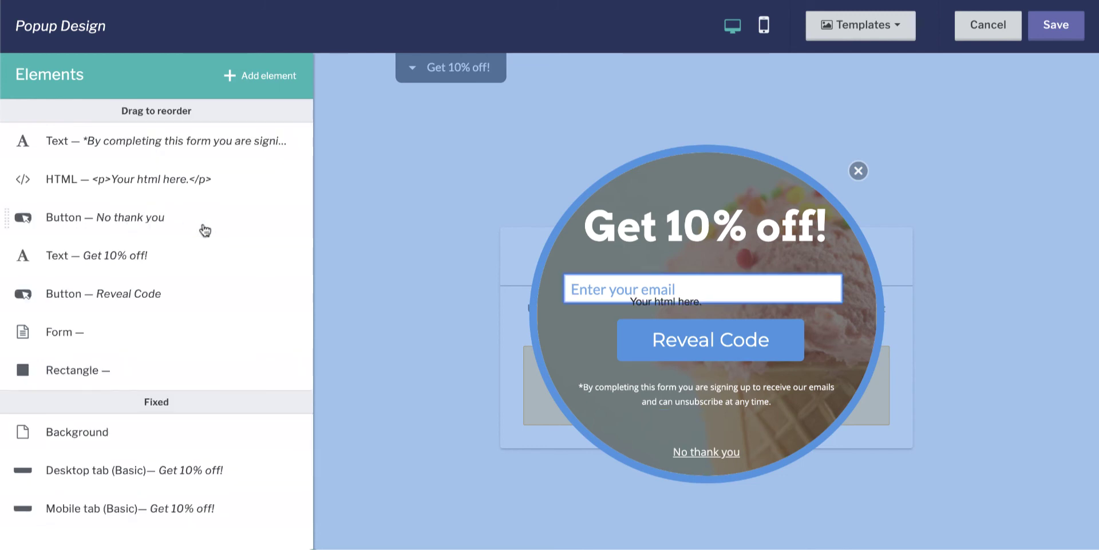
left_click(689, 302)
left_click_drag(689, 302, 706, 187)
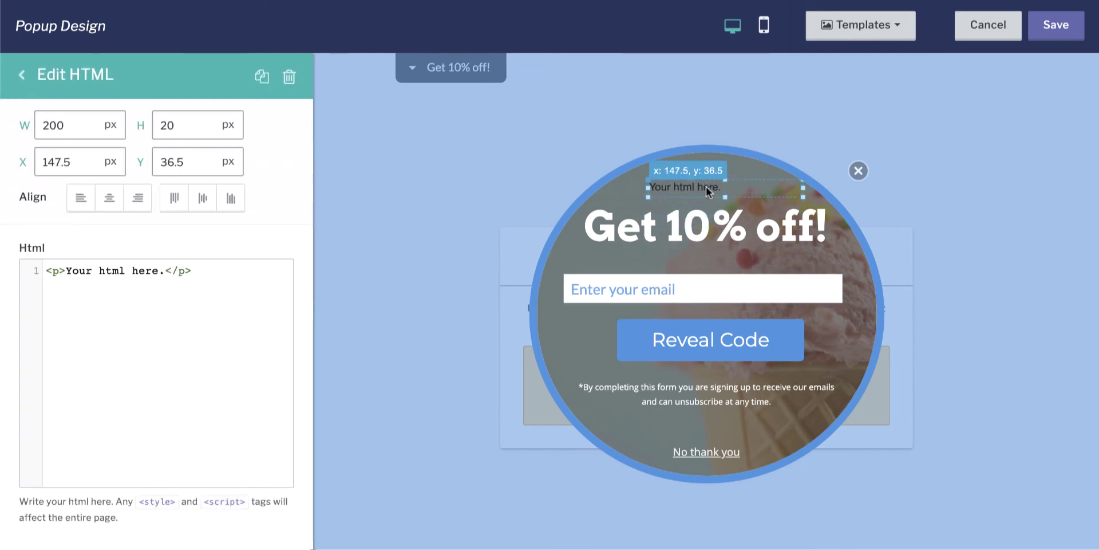
Step: Select the HTML element's placeholder code, delete the element and dismiss the deletion notice
left_click_drag(204, 269, 39, 275)
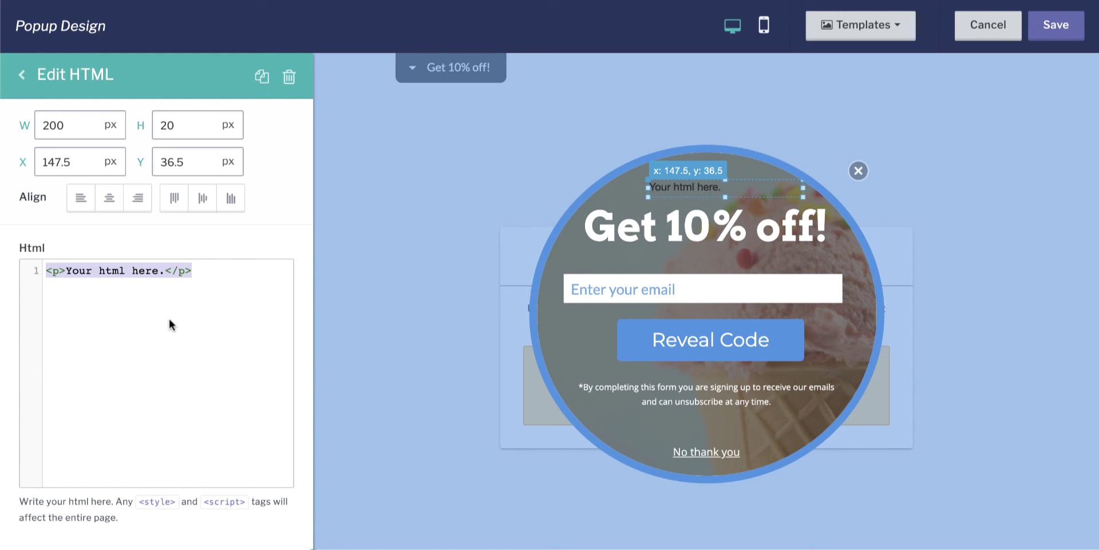
left_click(289, 76)
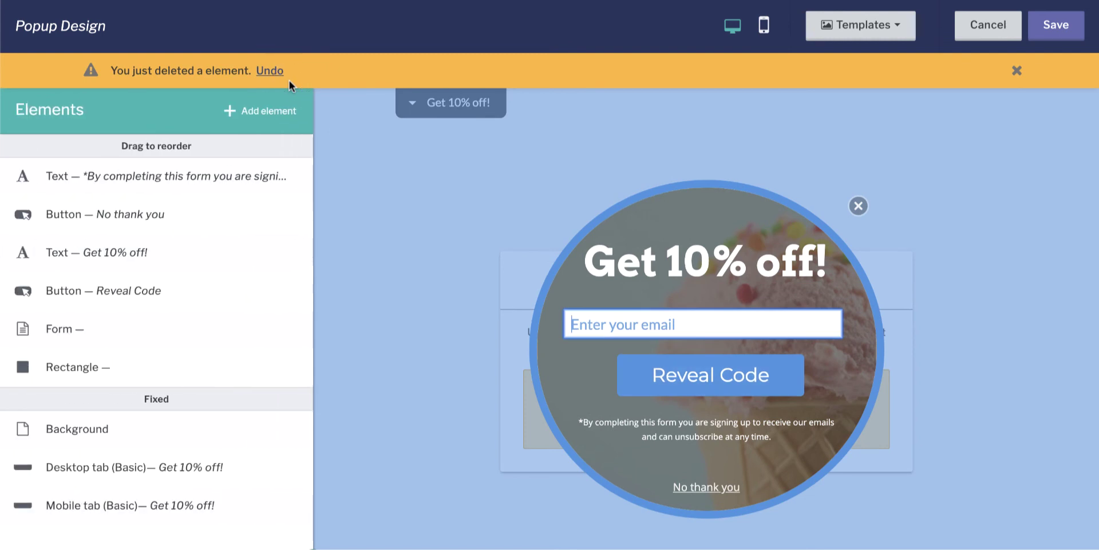
left_click(1017, 71)
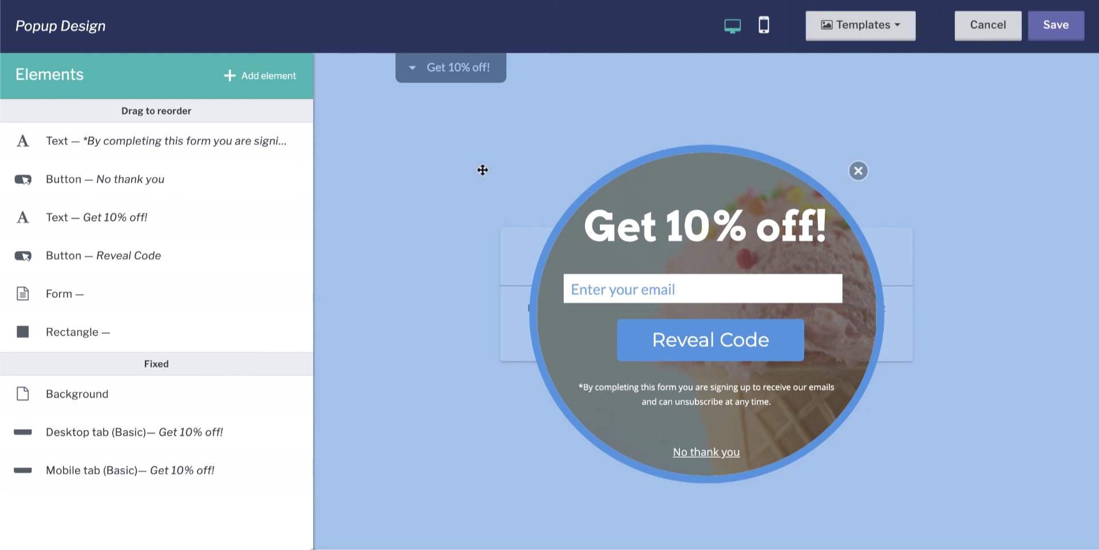
Step: Open the desktop tab's settings from the preview, try the No tab style and set the style to Rounded
left_click(859, 176)
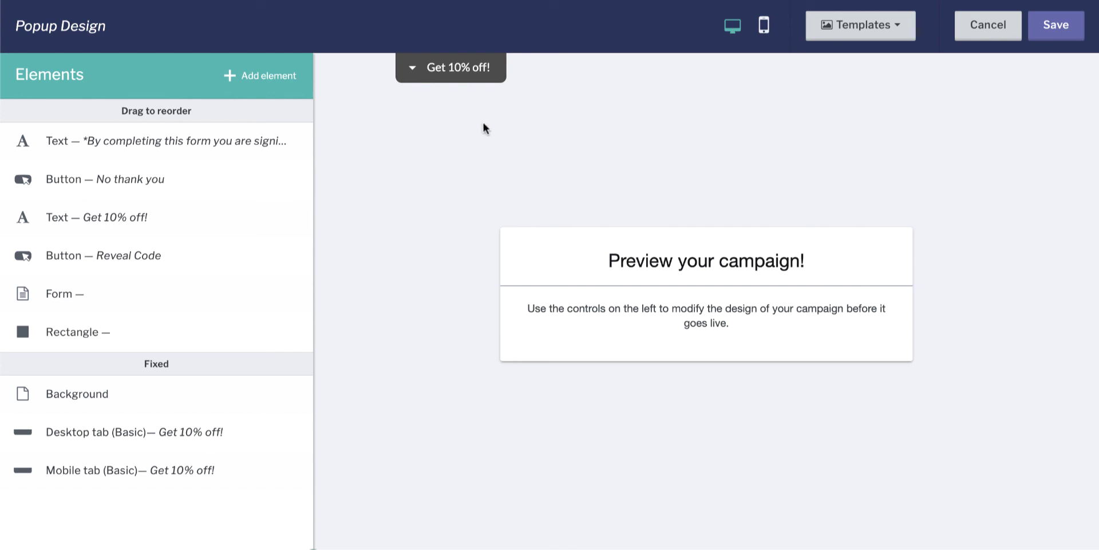
left_click(420, 72)
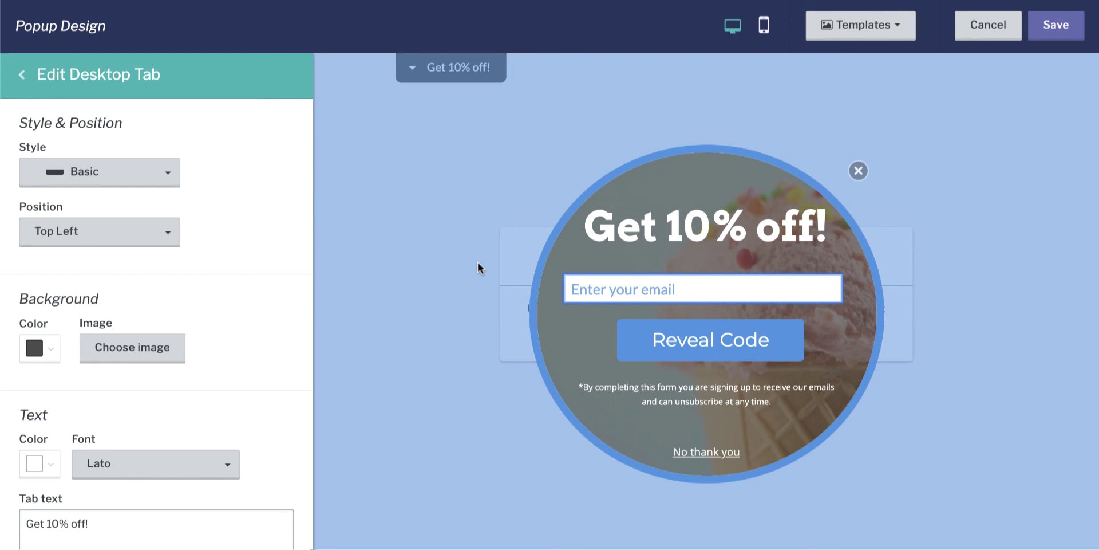
left_click(159, 178)
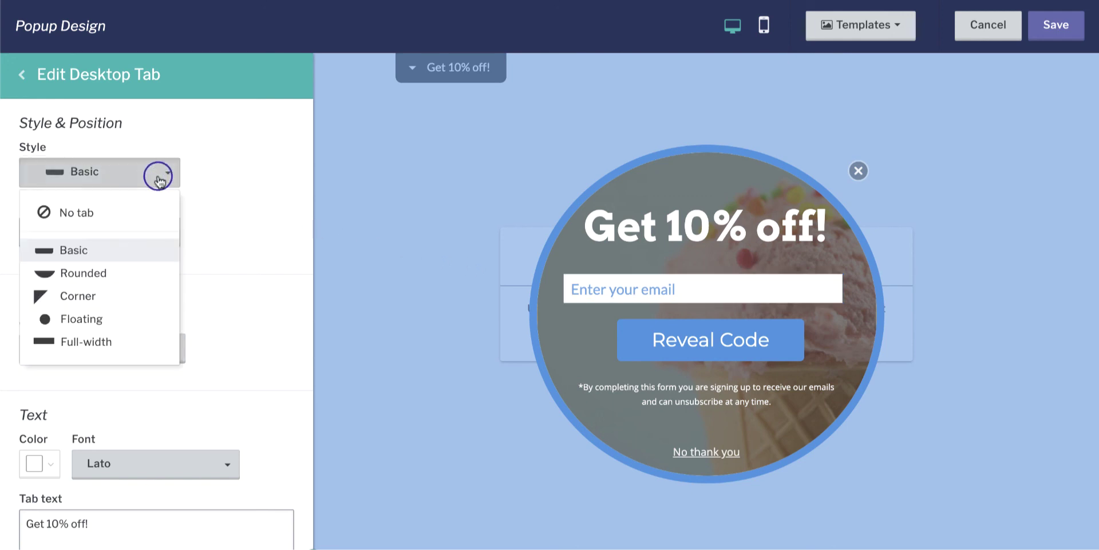
left_click(117, 215)
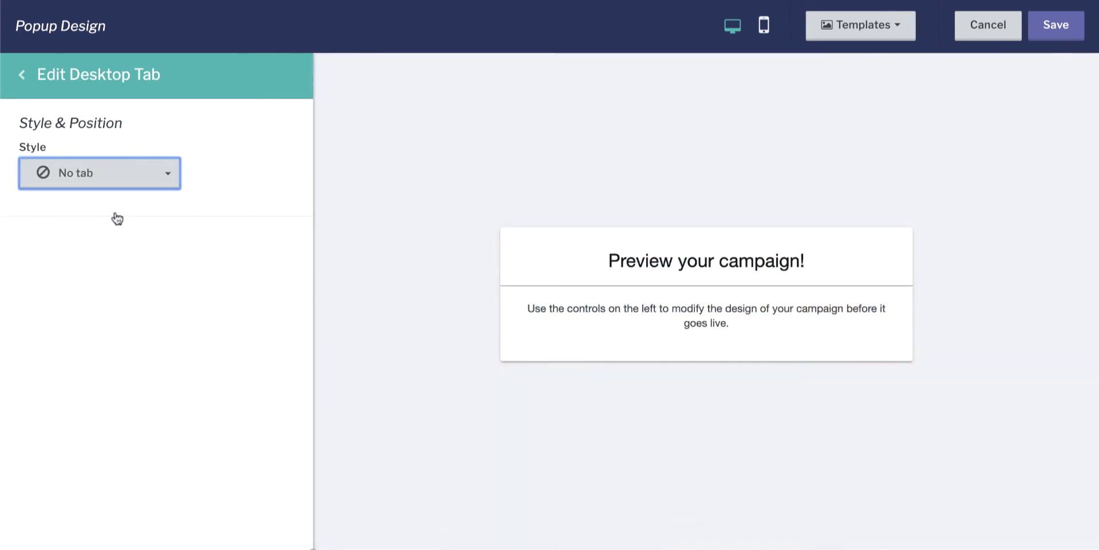
left_click(125, 181)
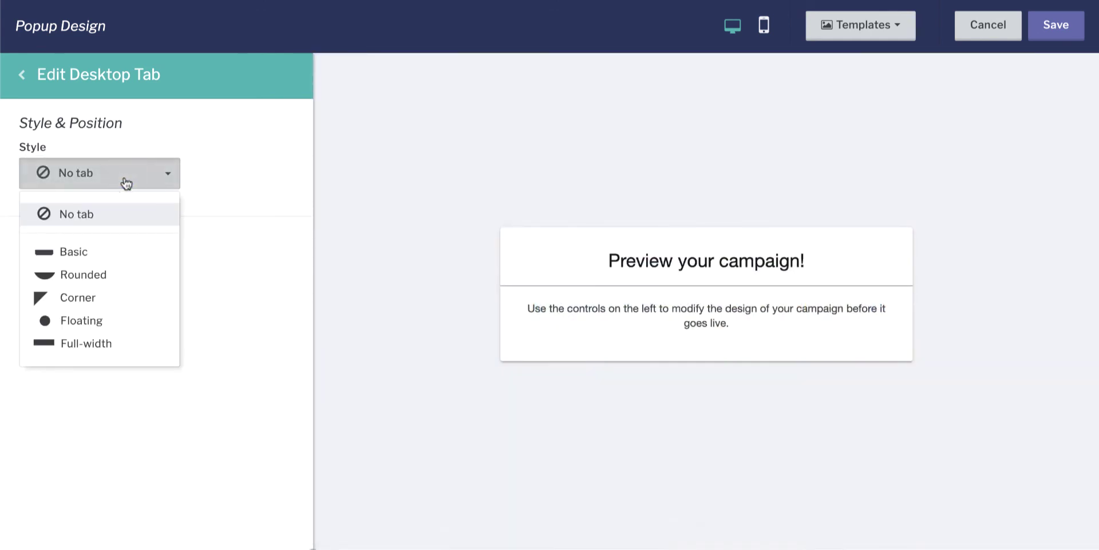
left_click(110, 278)
Step: Set the desktop tab's style to Floating and use marketing hero mug.jpg as its background image
left_click(111, 175)
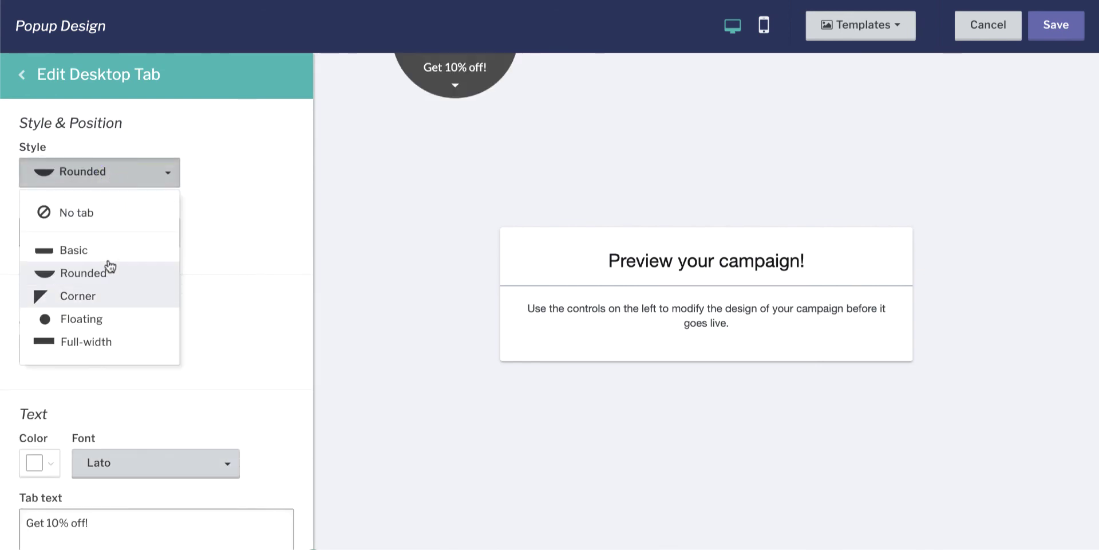
left_click(103, 319)
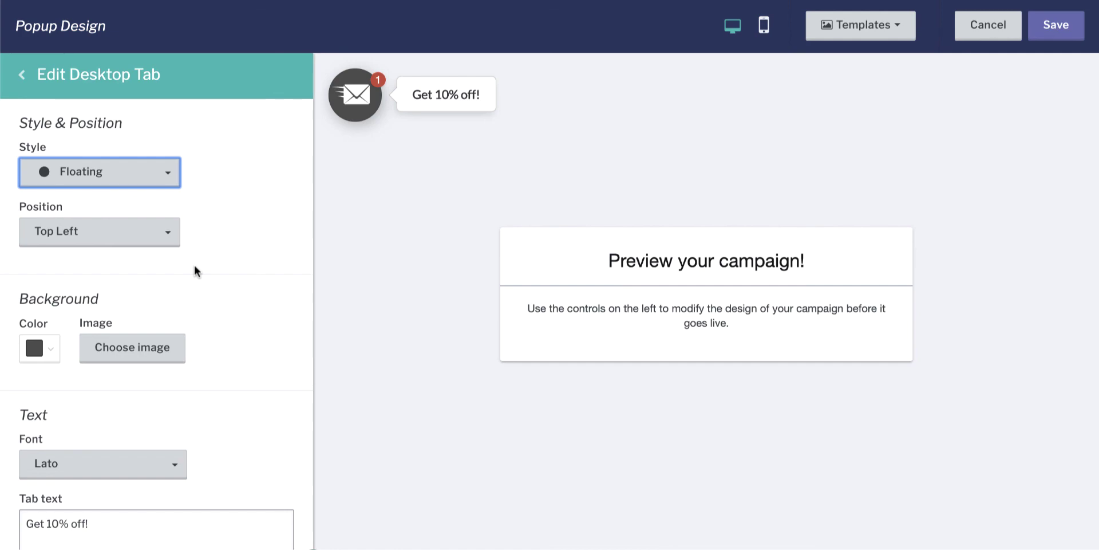
left_click(158, 348)
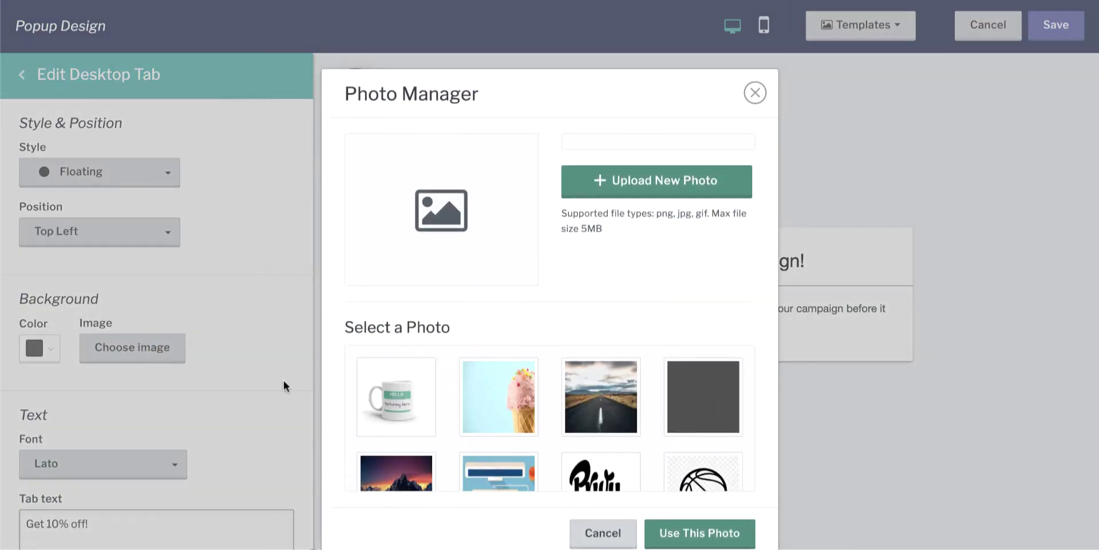
left_click(378, 406)
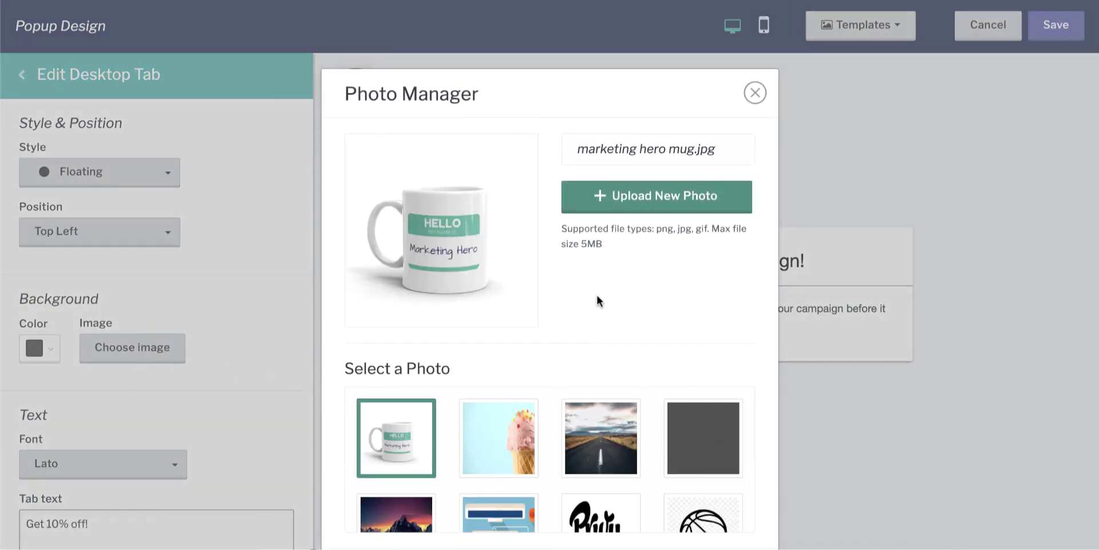
left_click(701, 526)
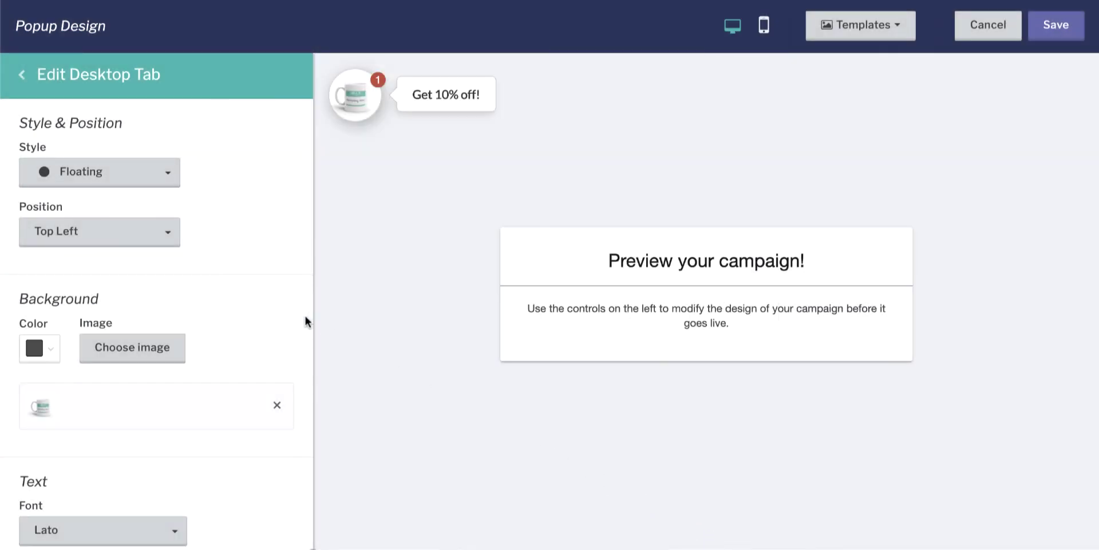
Step: Try the floating tab at the Top Right position and set it to Bottom Left
left_click(165, 252)
left_click(128, 240)
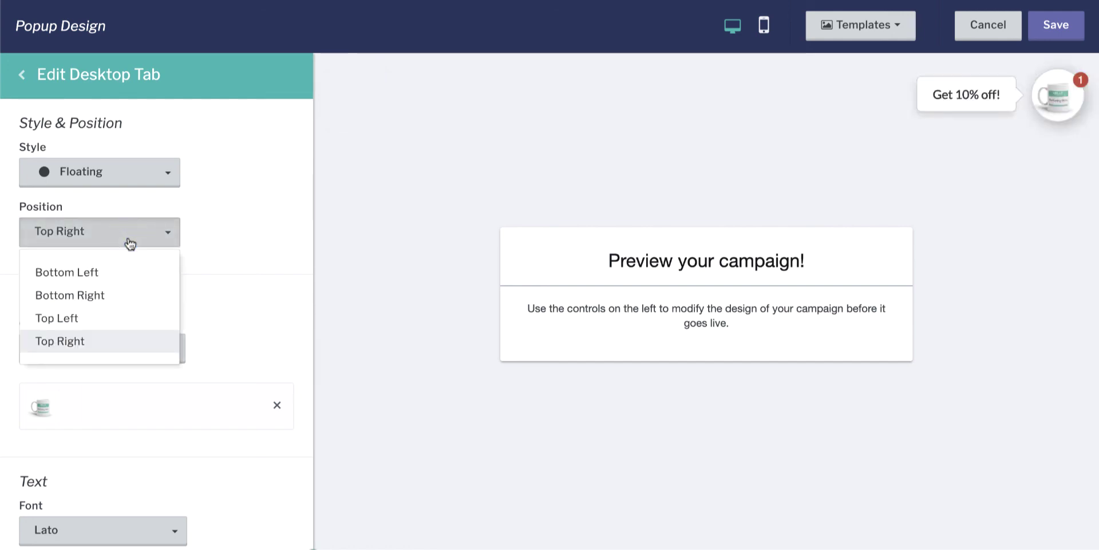
left_click(122, 275)
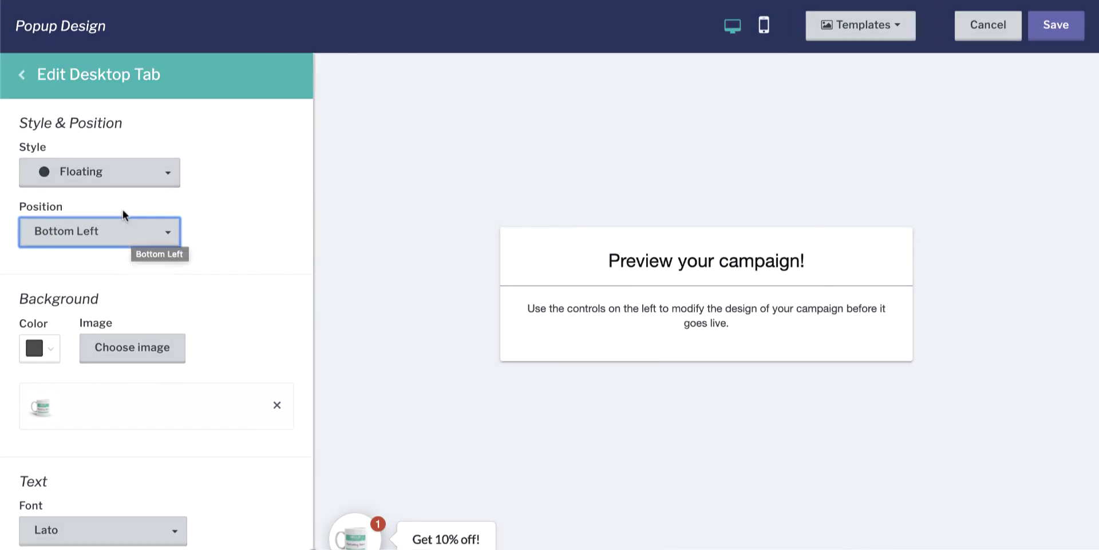
Step: Set the desktop tab's style to Rounded, try the Top Center and Bottom Center positions, and settle on Top Right
left_click(118, 172)
left_click(110, 277)
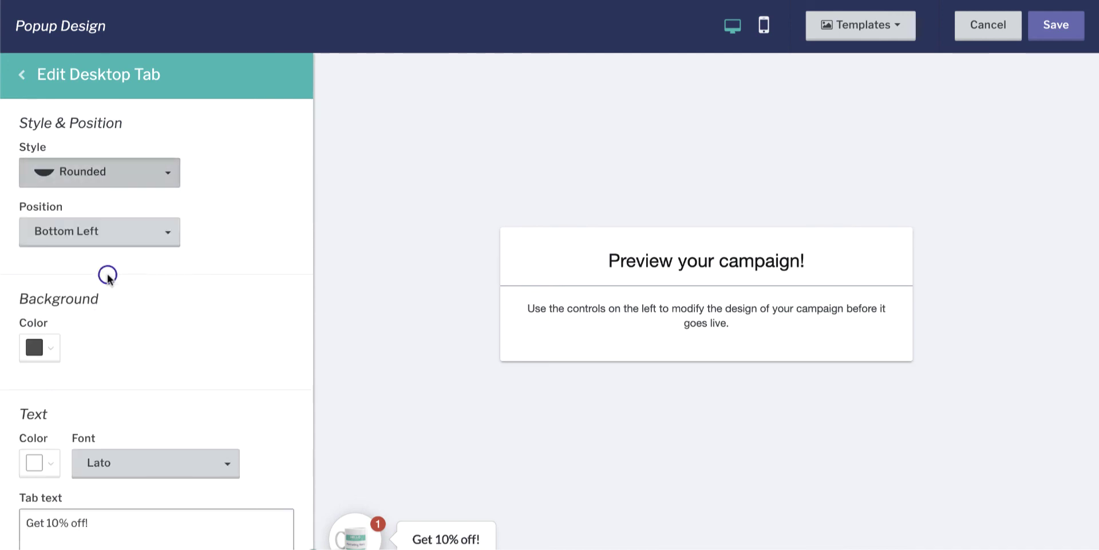
left_click(129, 232)
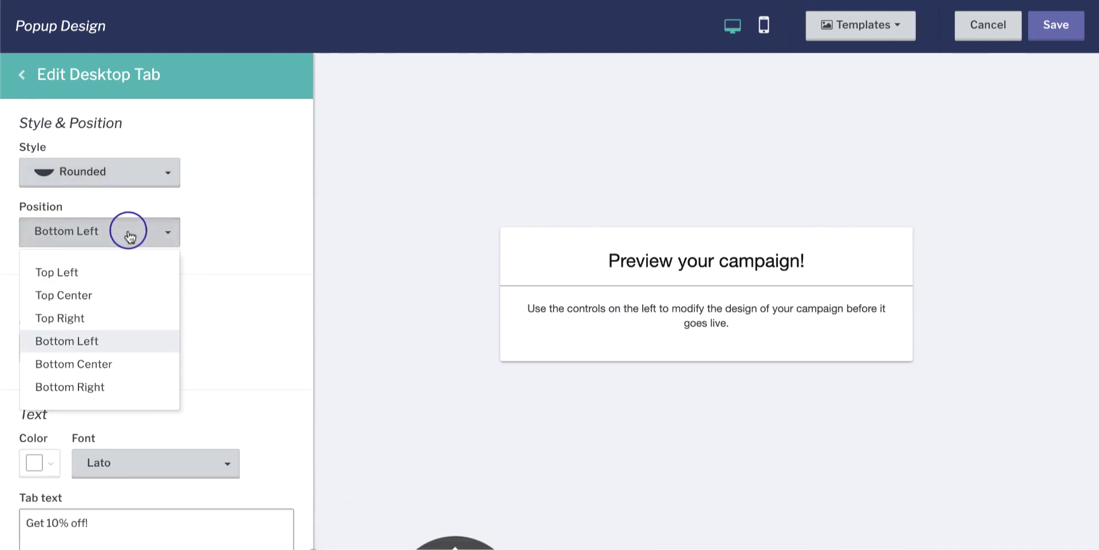
left_click(115, 296)
left_click(134, 228)
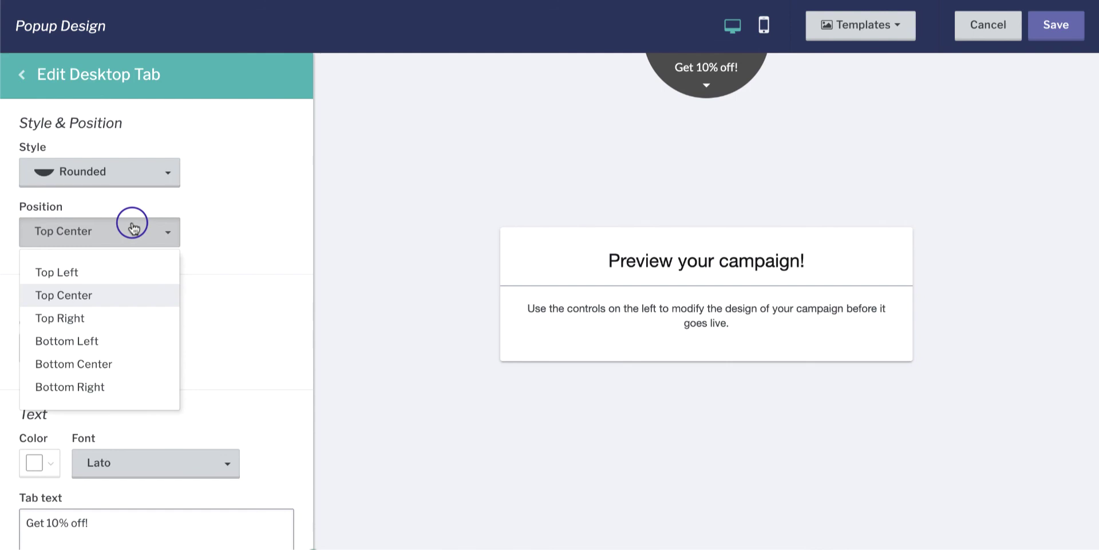
left_click(117, 370)
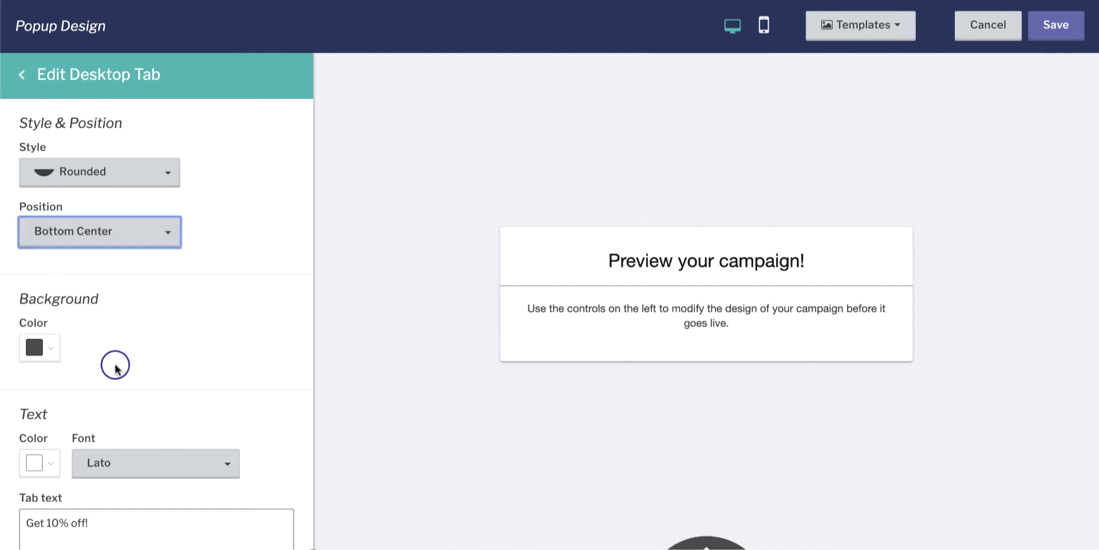
left_click(122, 229)
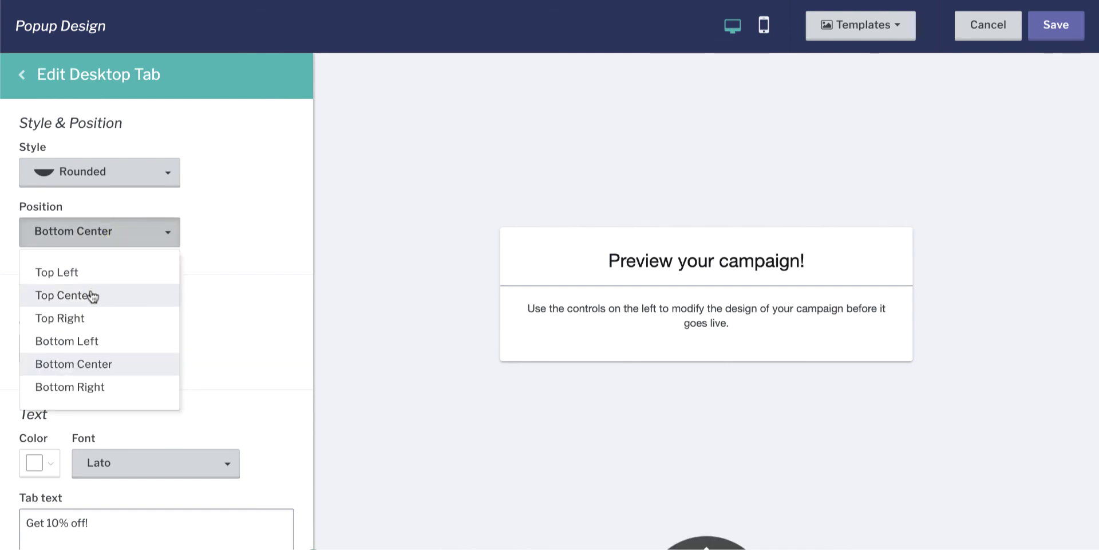
left_click(90, 319)
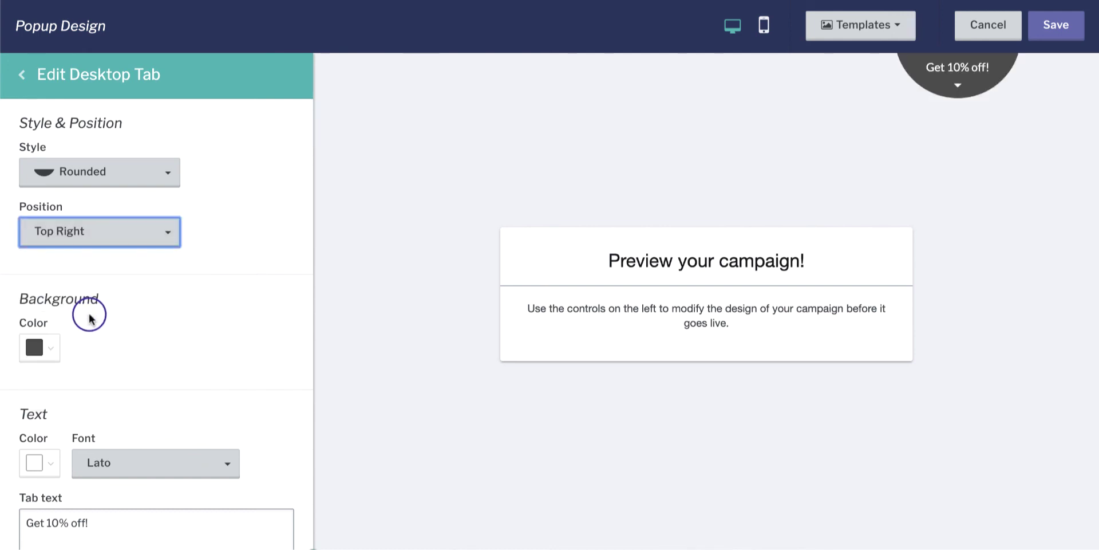
left_click(111, 233)
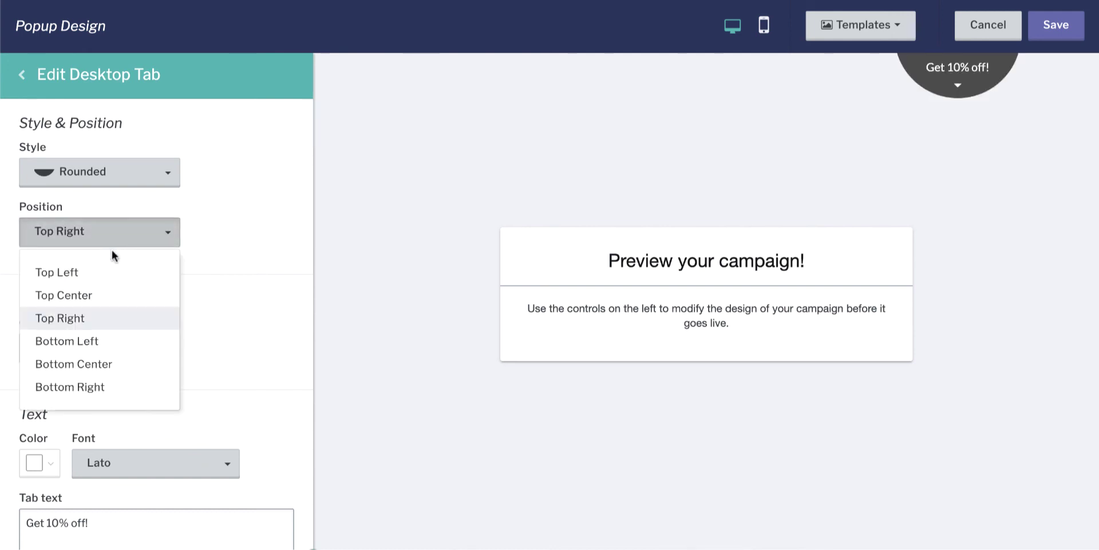
left_click(196, 276)
Step: Change the desktop tab's background color to the blue preset swatch
scroll(195, 277, "down", 1)
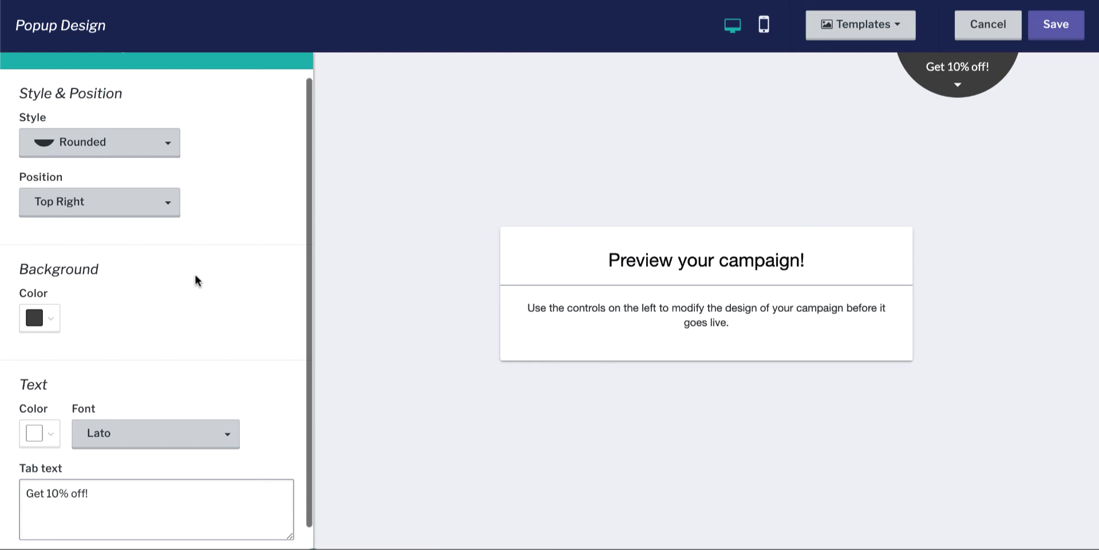
left_click(51, 318)
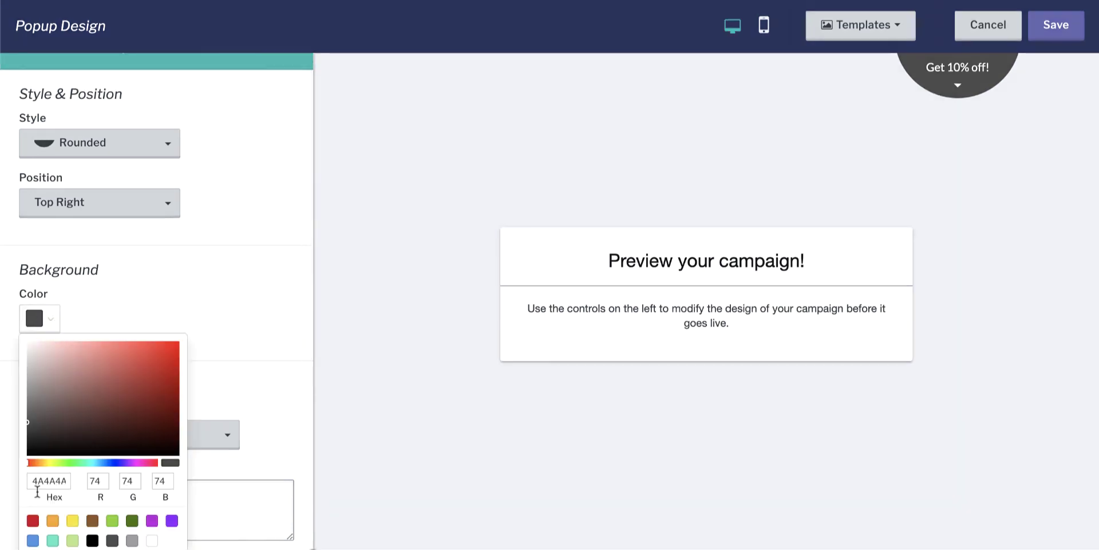
left_click(33, 540)
left_click(223, 303)
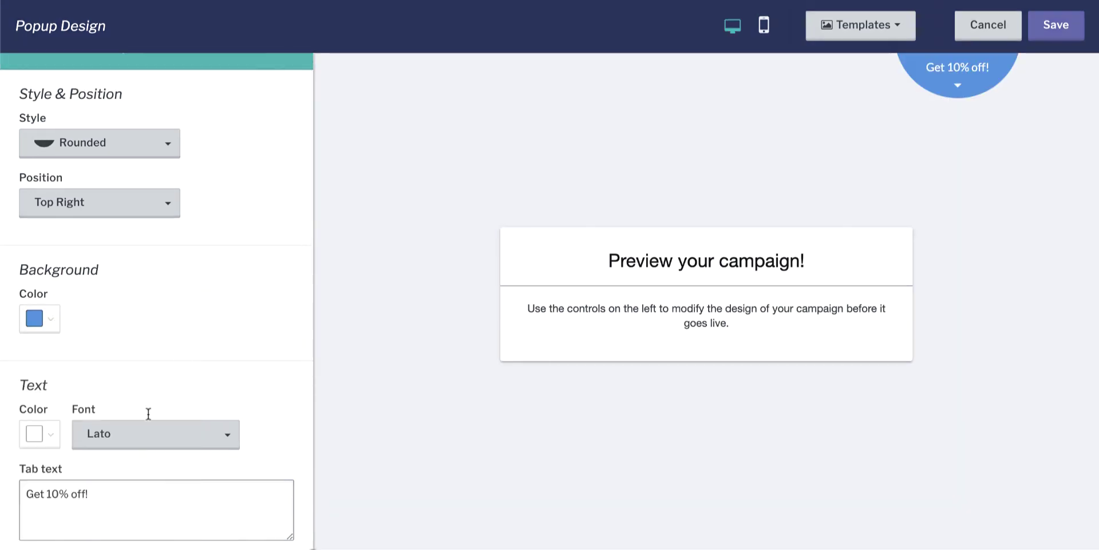
Step: Replace the desktop tab's text with "Don't forget!"
left_click_drag(98, 490, 13, 494)
type("Dont")
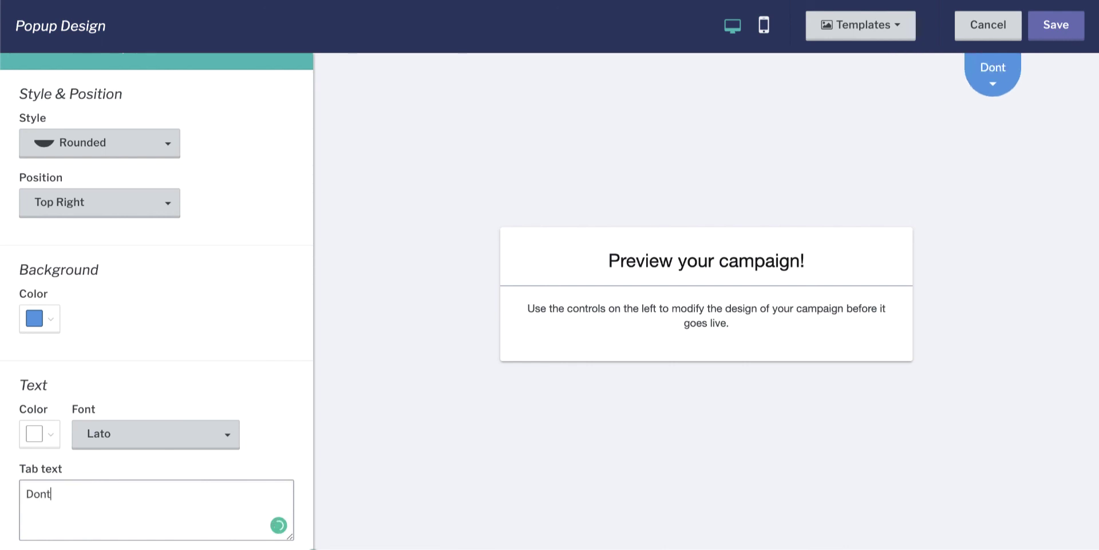
key("BackSpace")
type("'t forget!")
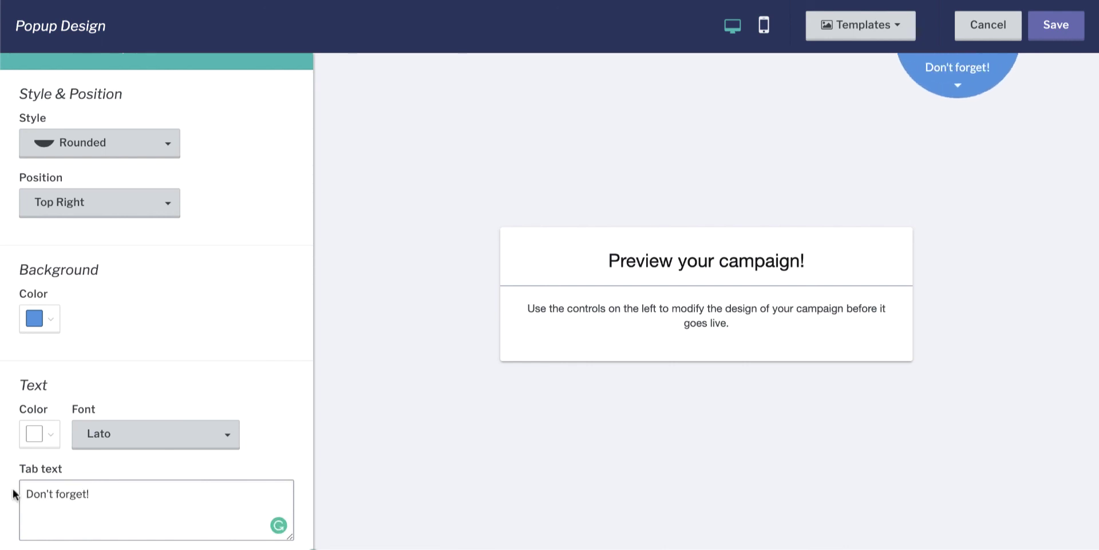
left_click(145, 378)
Step: Reopen the popup from its tab in the preview and save the design
left_click(965, 85)
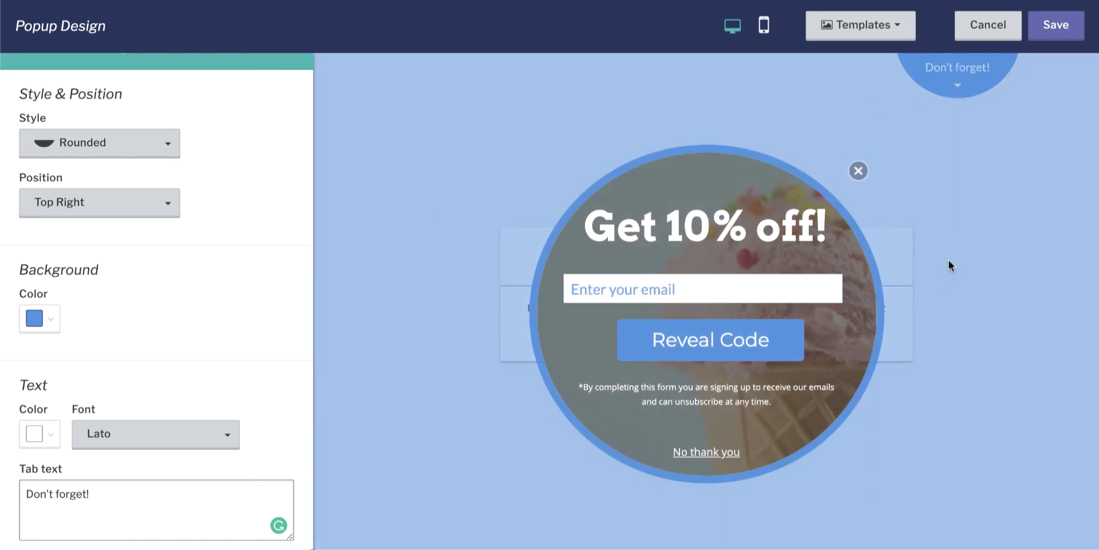
left_click(1056, 32)
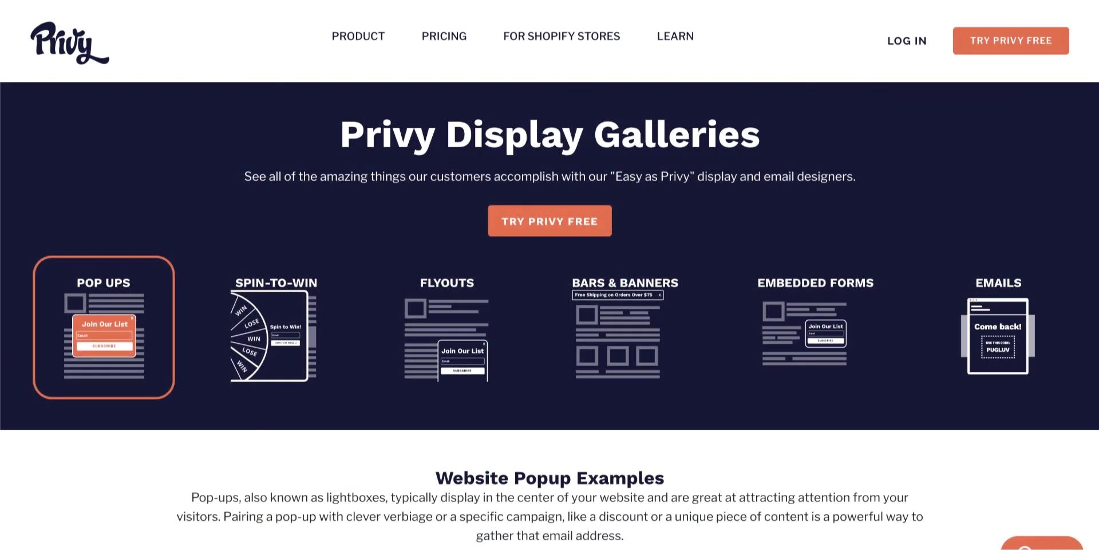
Step: Examine the website popup examples in the Privy display gallery for design ideas
scroll(550, 275, "down", 3)
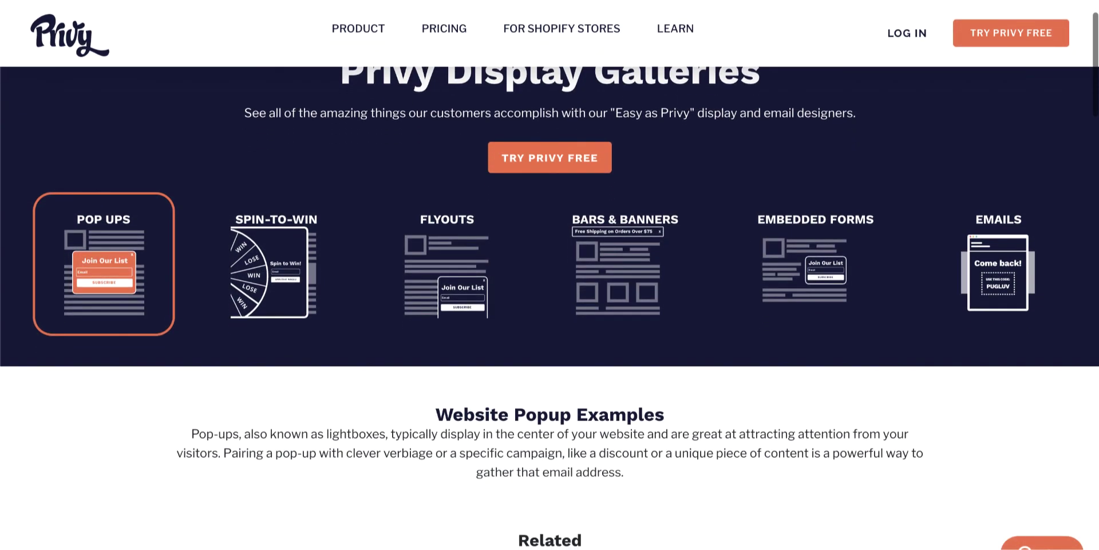
scroll(550, 274, "down", 5)
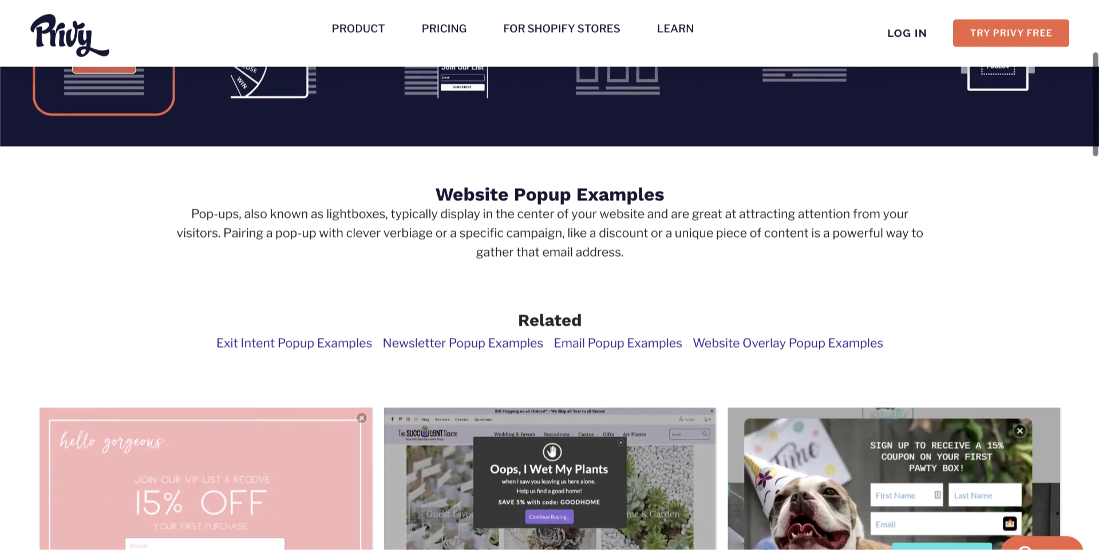
scroll(549, 275, "down", 6)
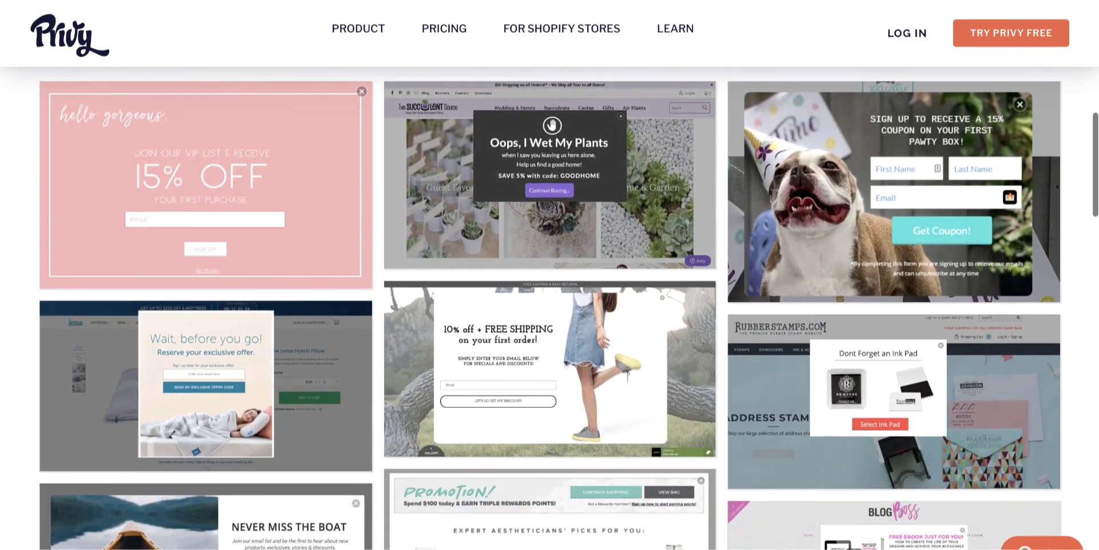
scroll(549, 275, "down", 4)
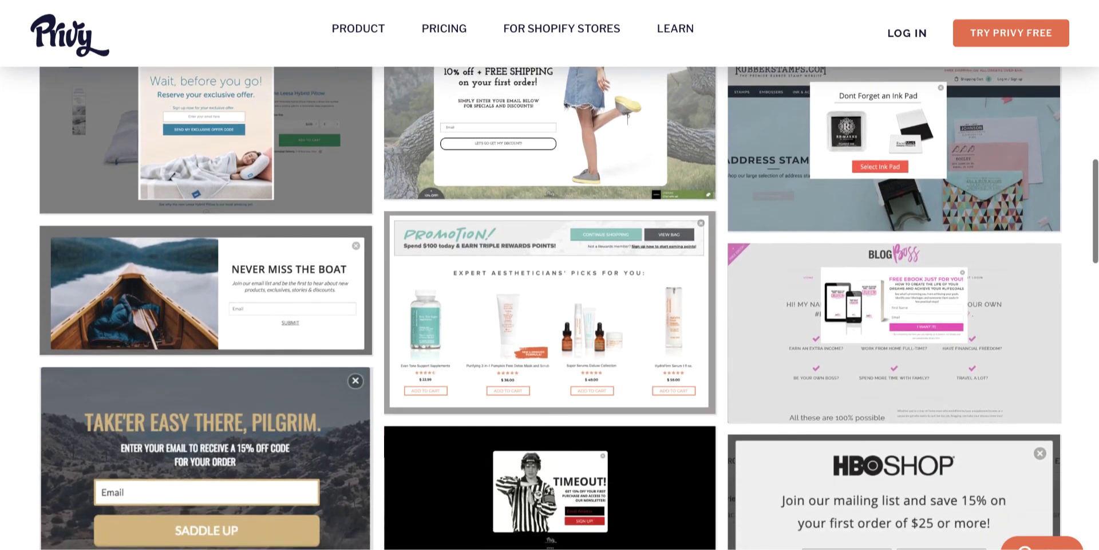
scroll(550, 274, "down", 5)
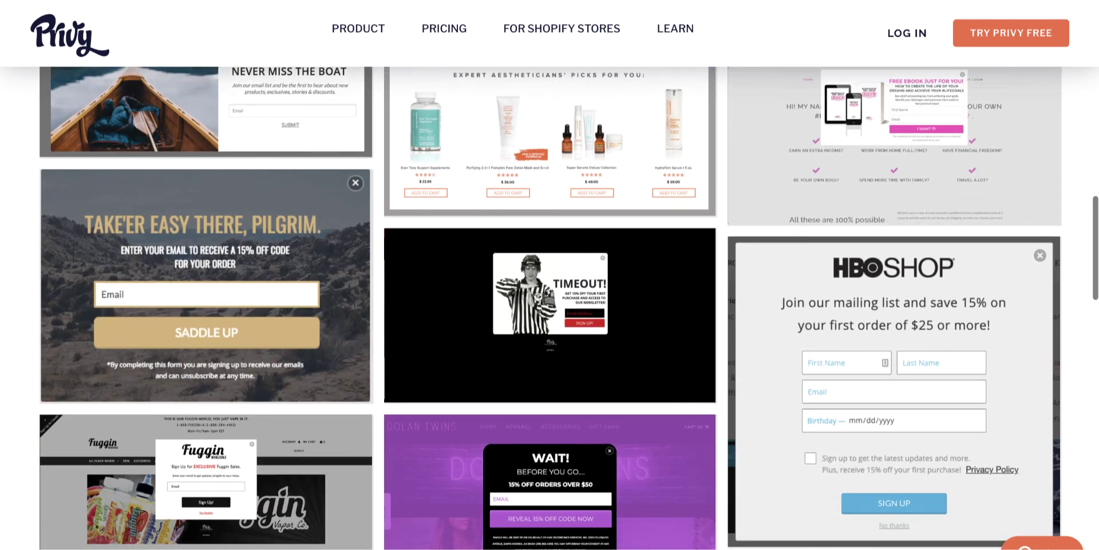
scroll(550, 274, "down", 6)
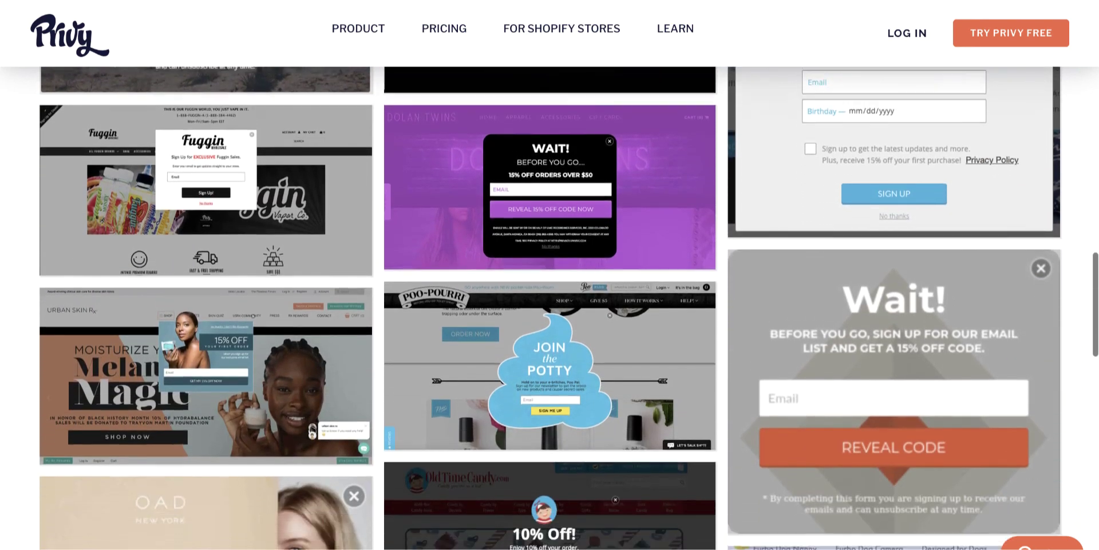
scroll(550, 275, "down", 4)
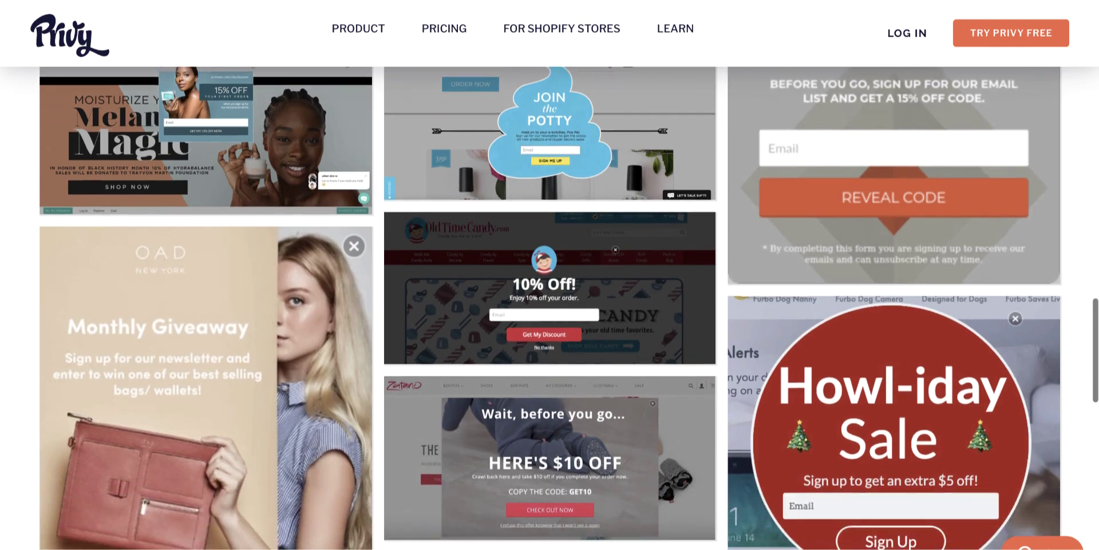
scroll(549, 275, "down", 4)
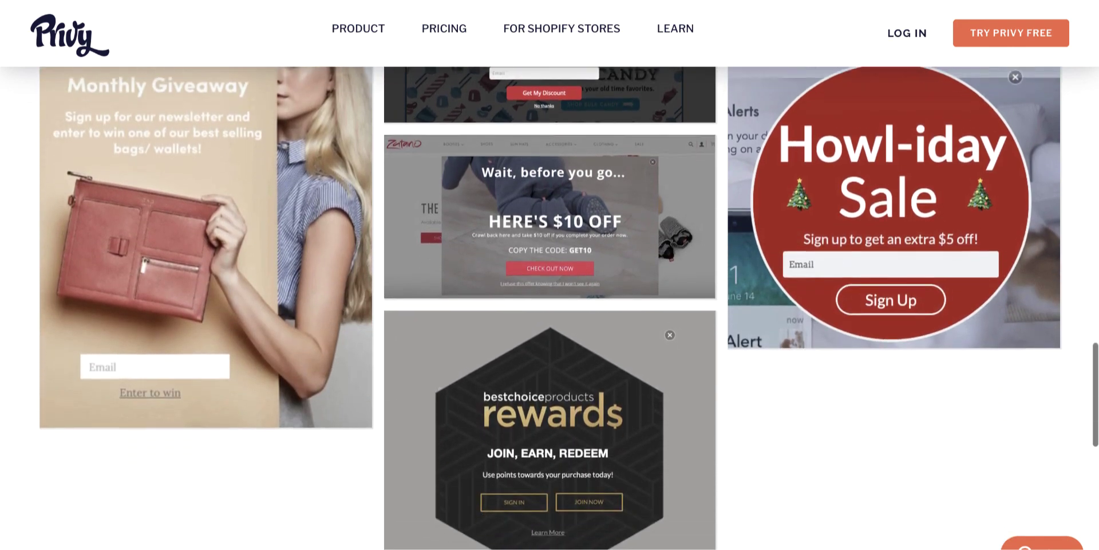
scroll(550, 309, "up", 14)
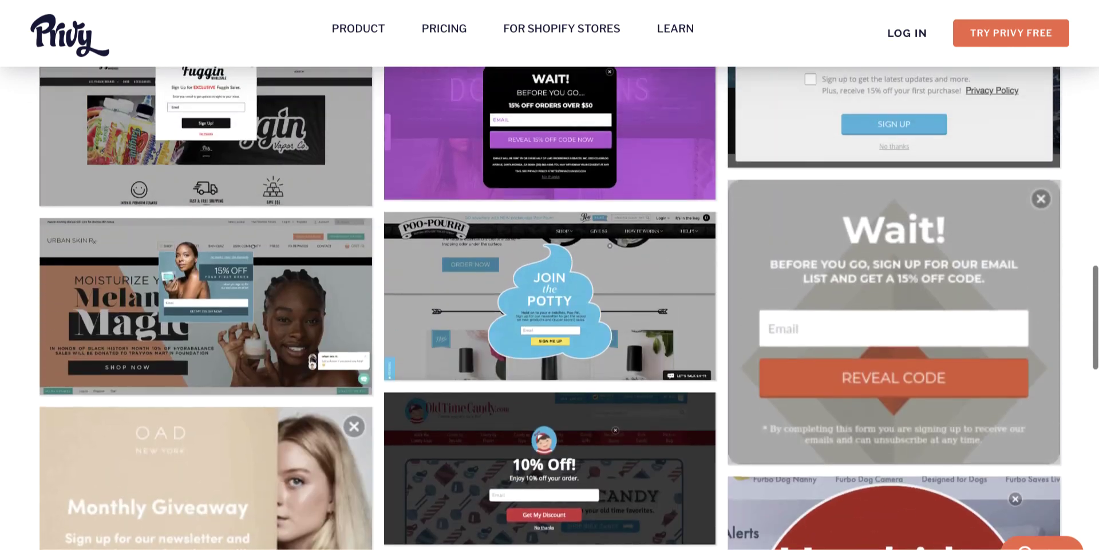
scroll(550, 275, "up", 12)
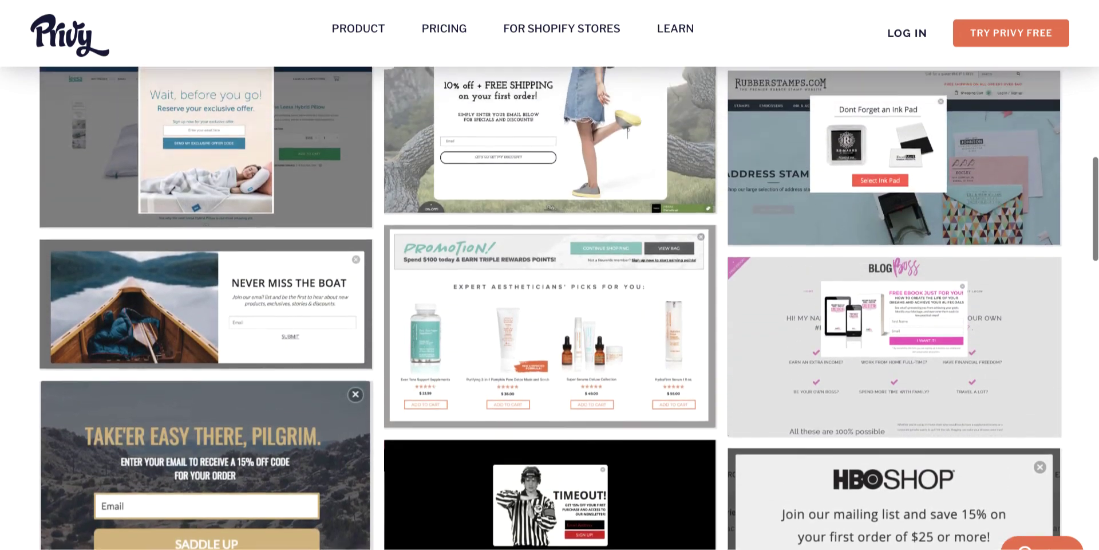
scroll(550, 275, "up", 6)
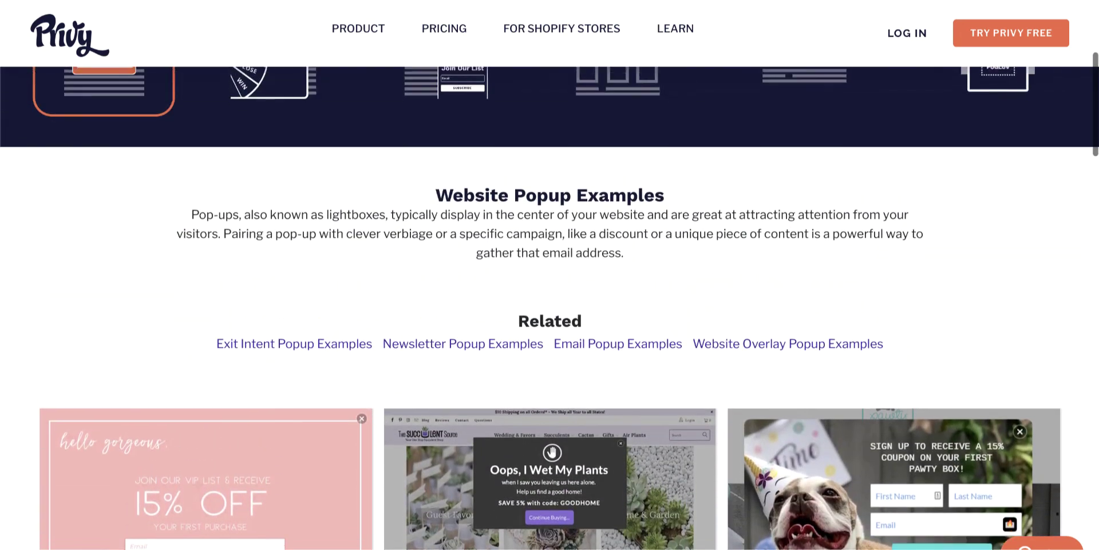
scroll(549, 274, "up", 2)
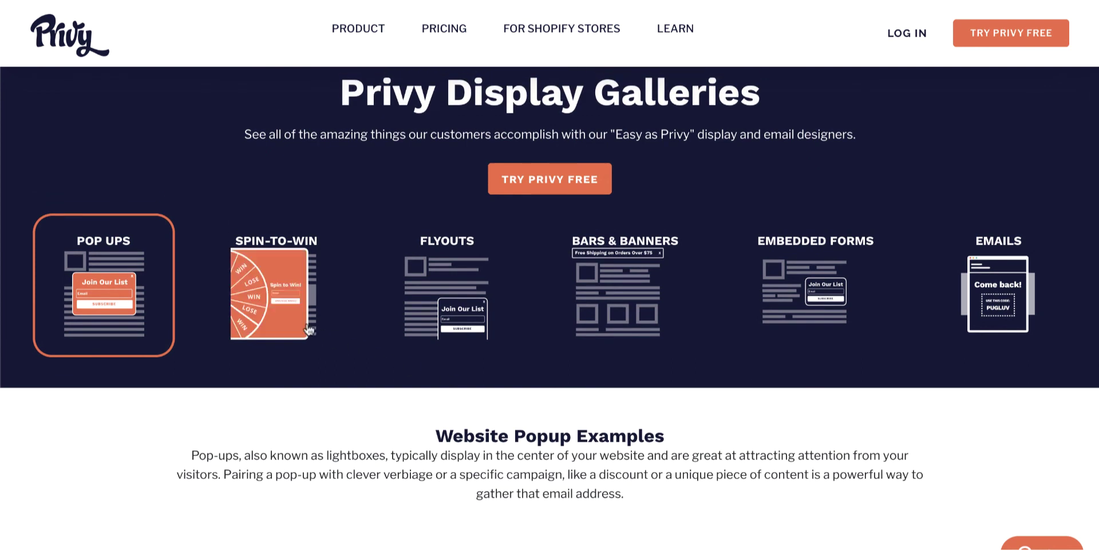
Step: Open the Spin-to-Win gallery and examine its wheel examples for colors, wording and form layouts
left_click(307, 324)
scroll(307, 323, "up", 1)
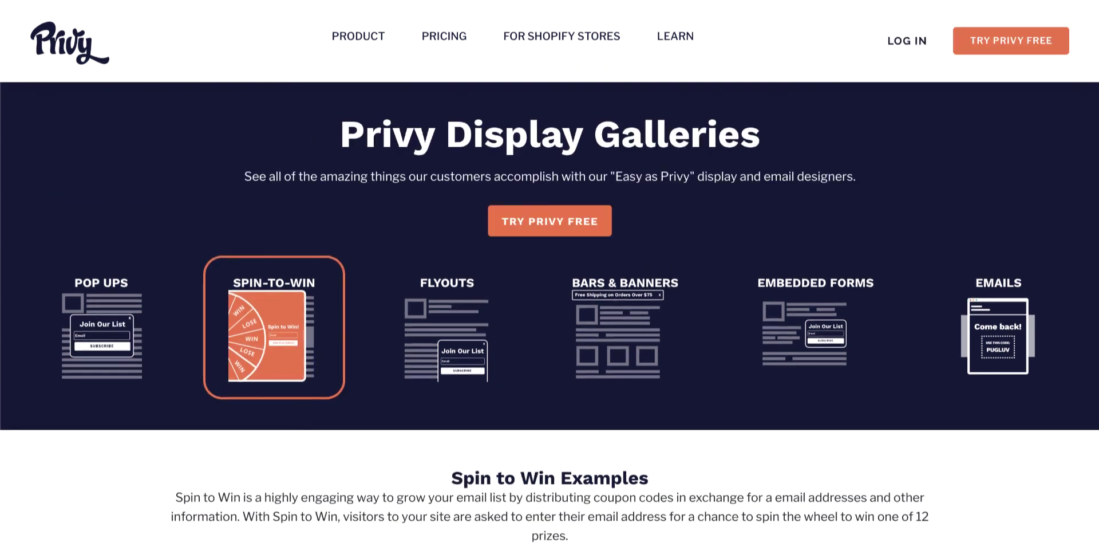
scroll(549, 275, "down", 2)
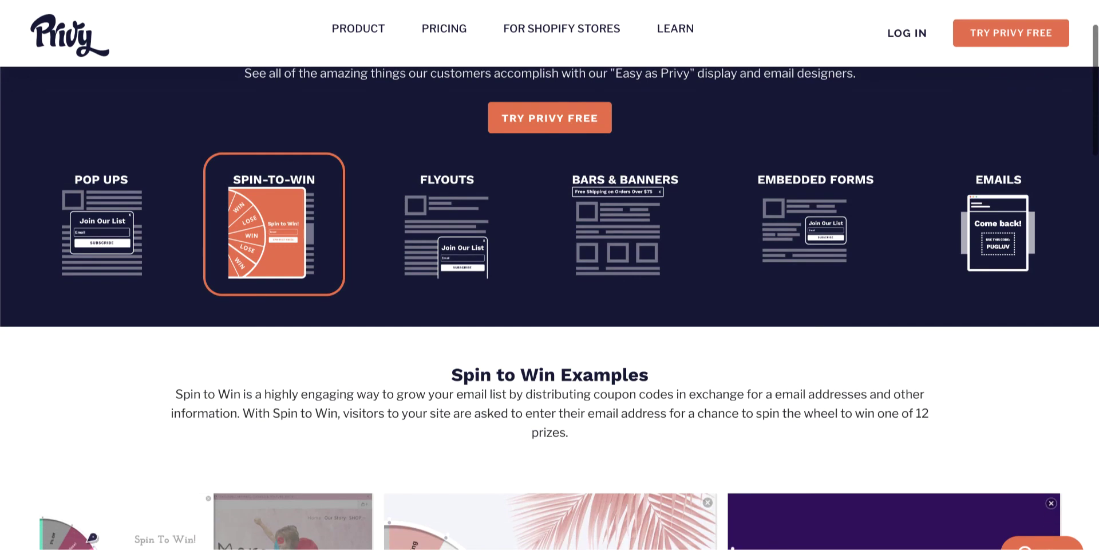
scroll(550, 275, "down", 4)
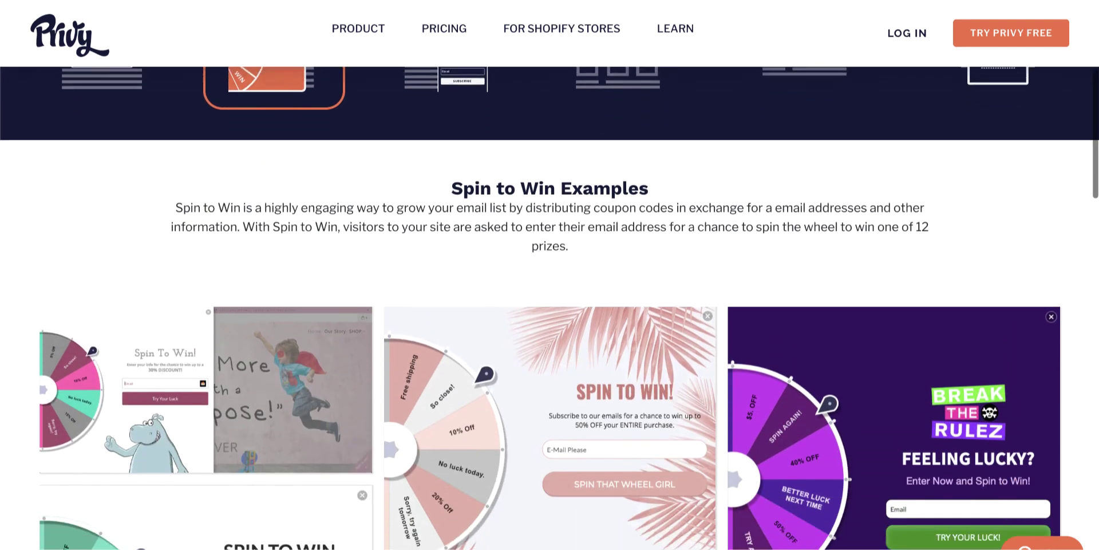
scroll(549, 275, "down", 5)
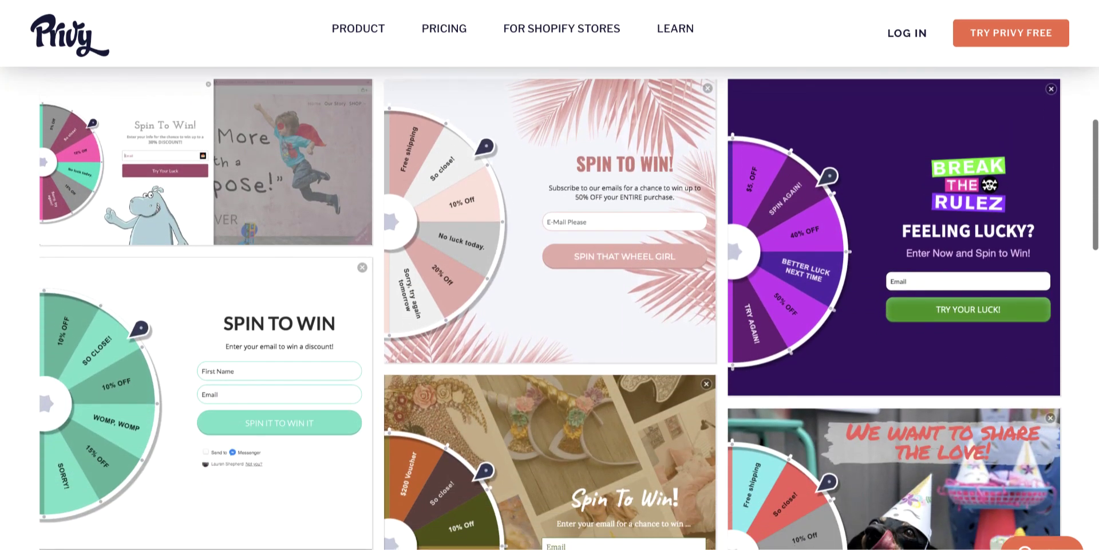
scroll(549, 275, "down", 4)
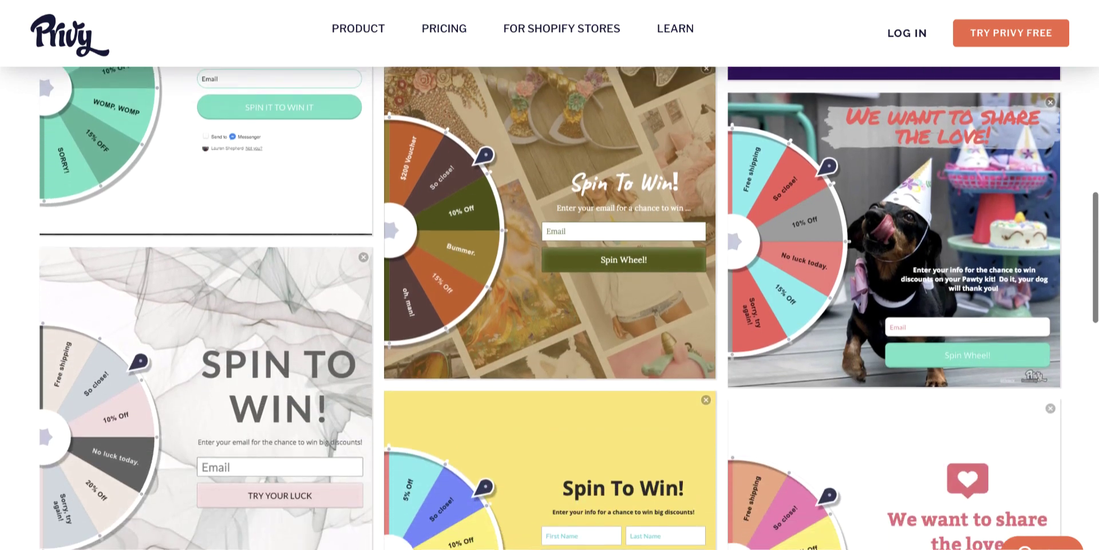
scroll(550, 275, "down", 5)
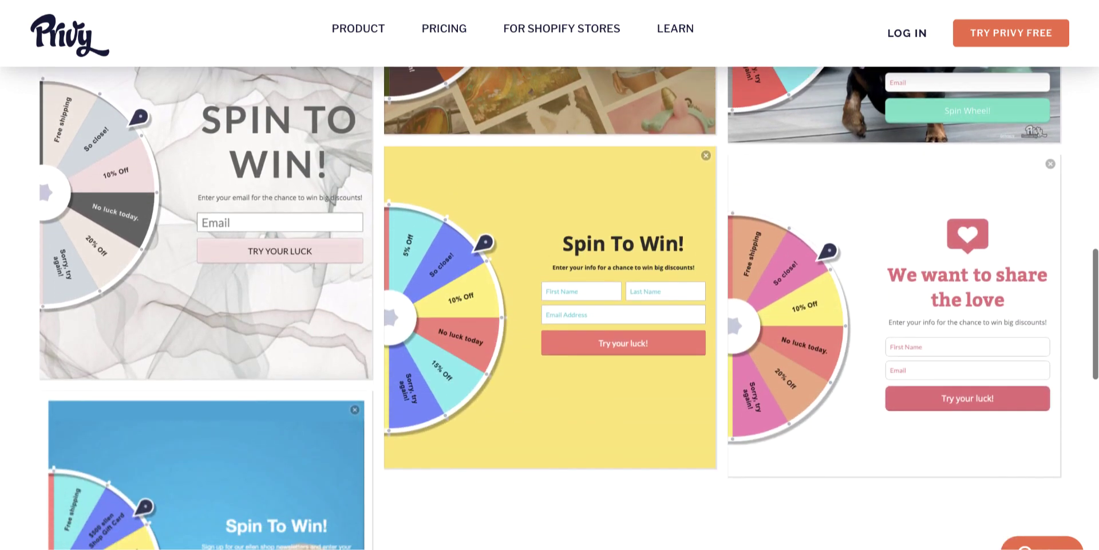
scroll(550, 274, "down", 2)
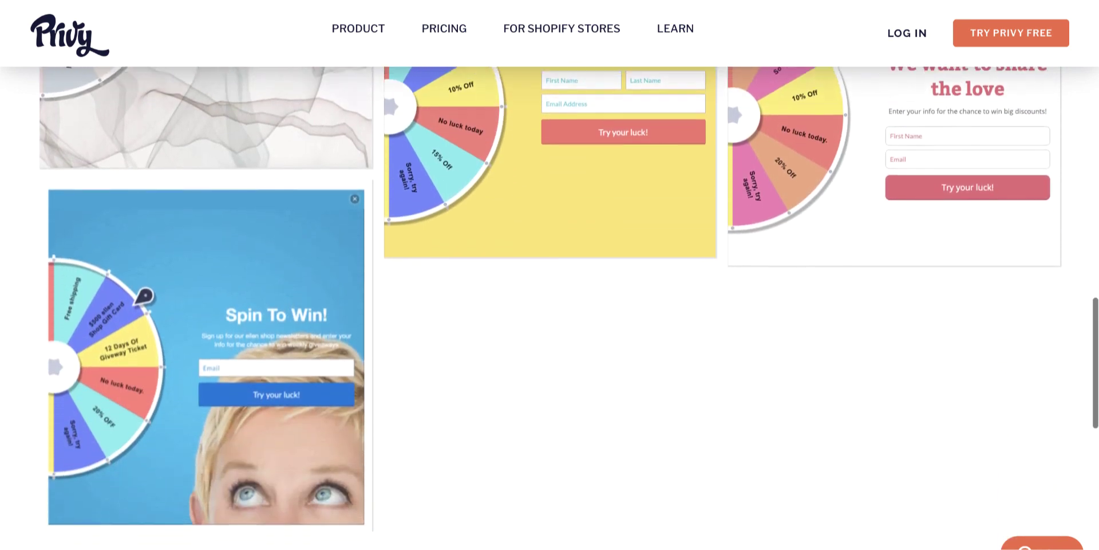
scroll(549, 274, "up", 10)
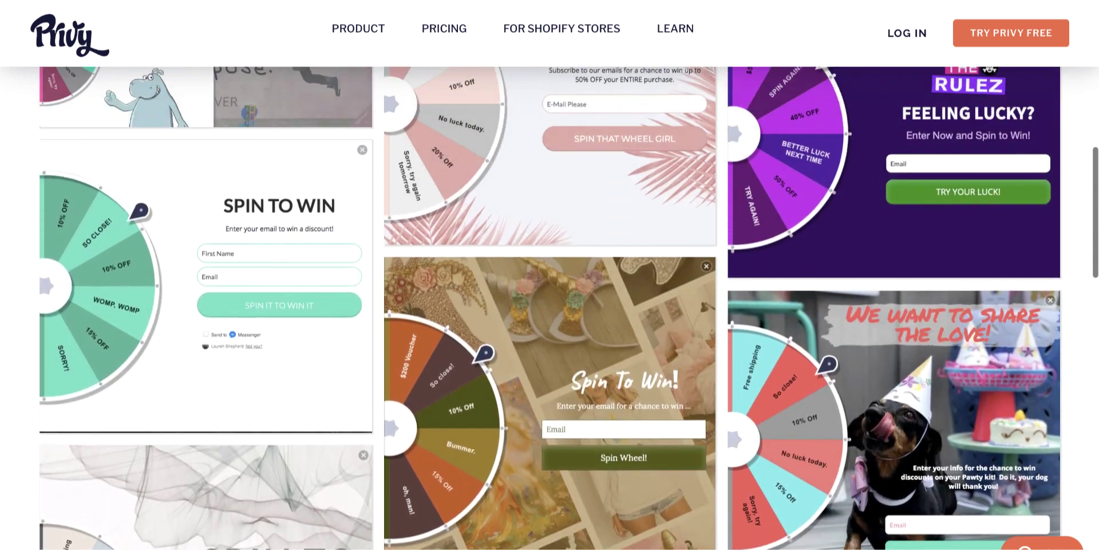
scroll(550, 275, "up", 7)
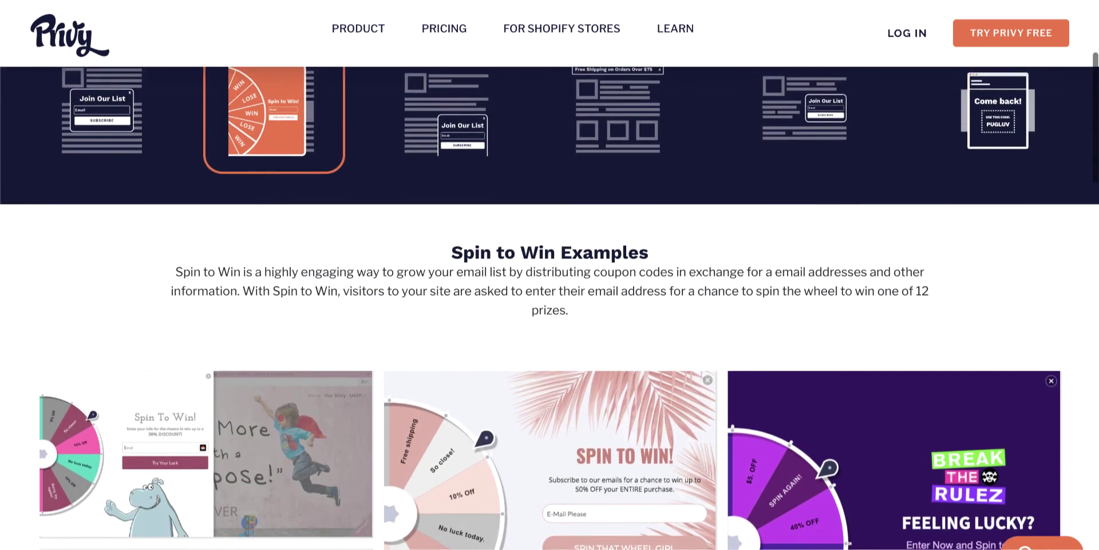
scroll(550, 275, "up", 3)
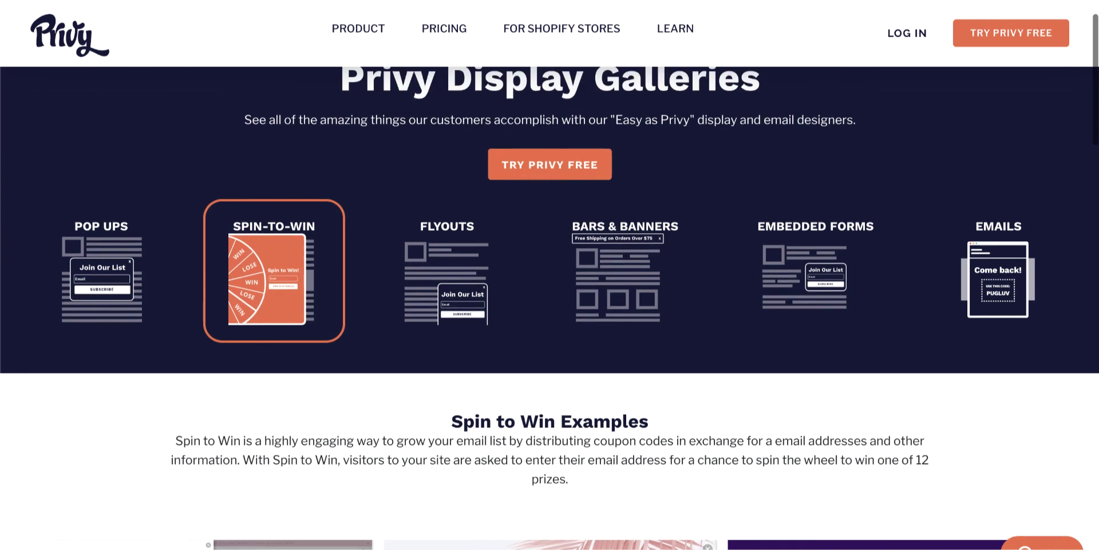
Step: Open the Flyouts gallery and look through its example designs
scroll(327, 511, "up", 1)
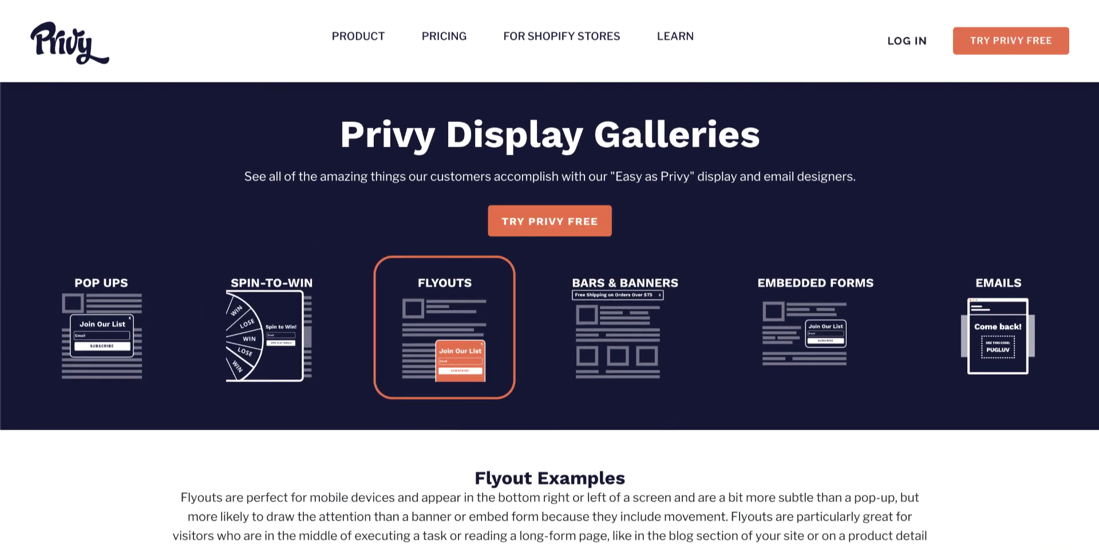
scroll(549, 275, "down", 9)
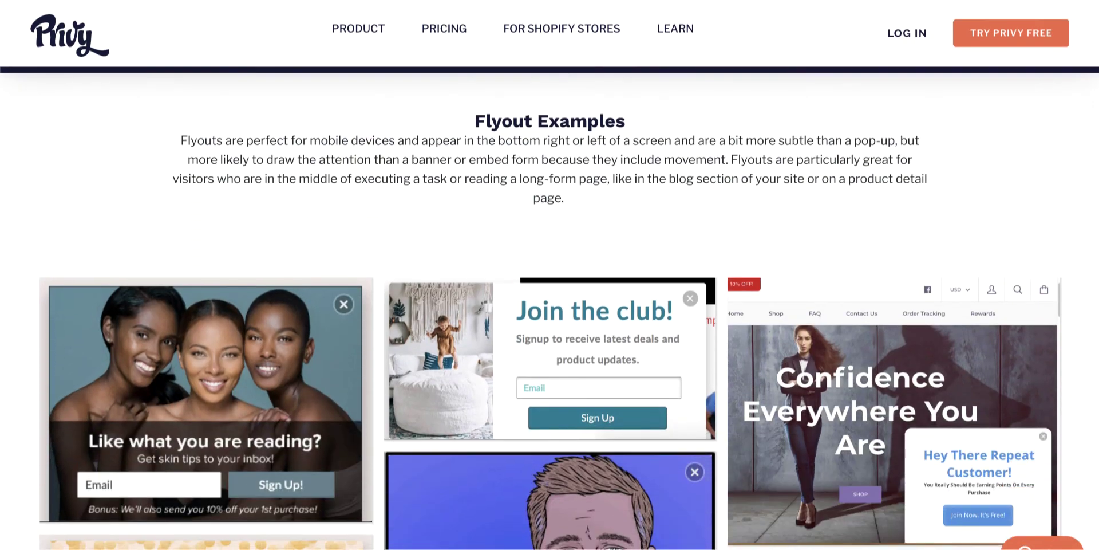
scroll(549, 275, "down", 4)
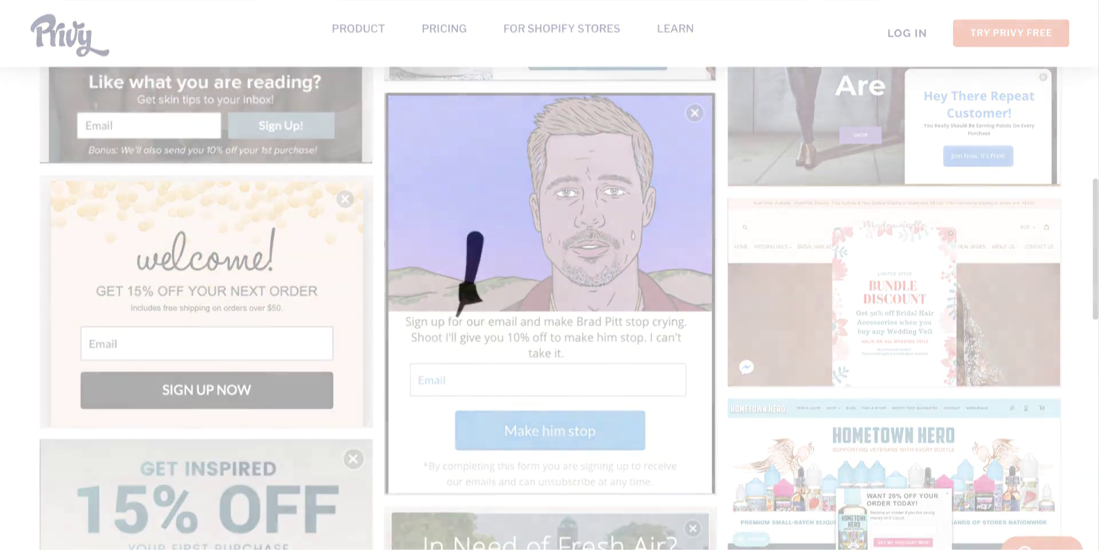